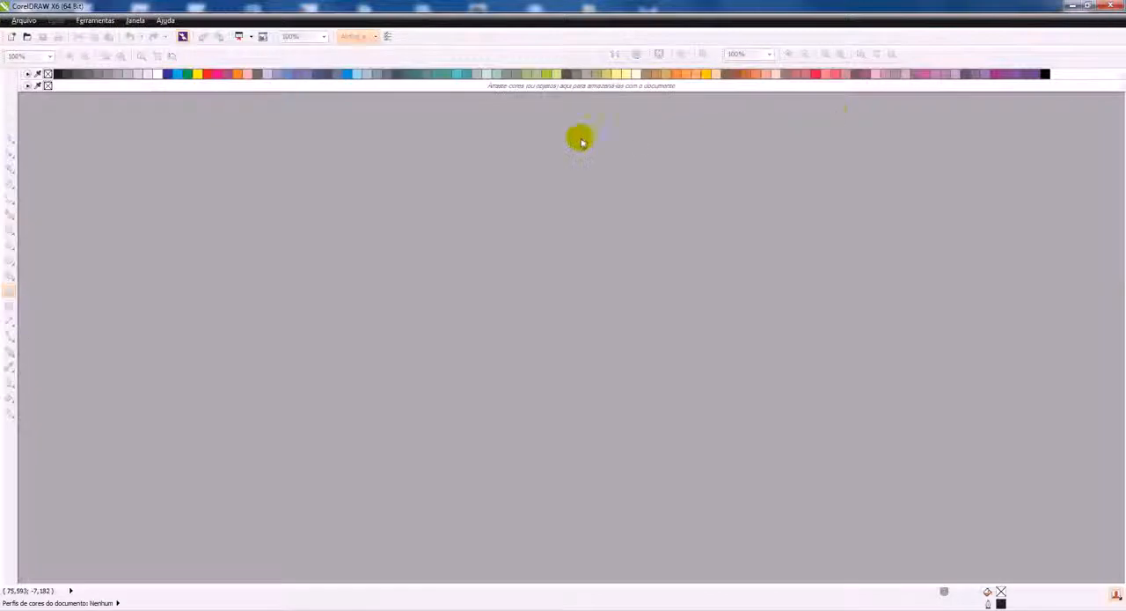
# Create a new 20 × 20 cm CMYK document and cover its page with a black rectangle without an outline
pyautogui.hotkey('ctrl', 'n')
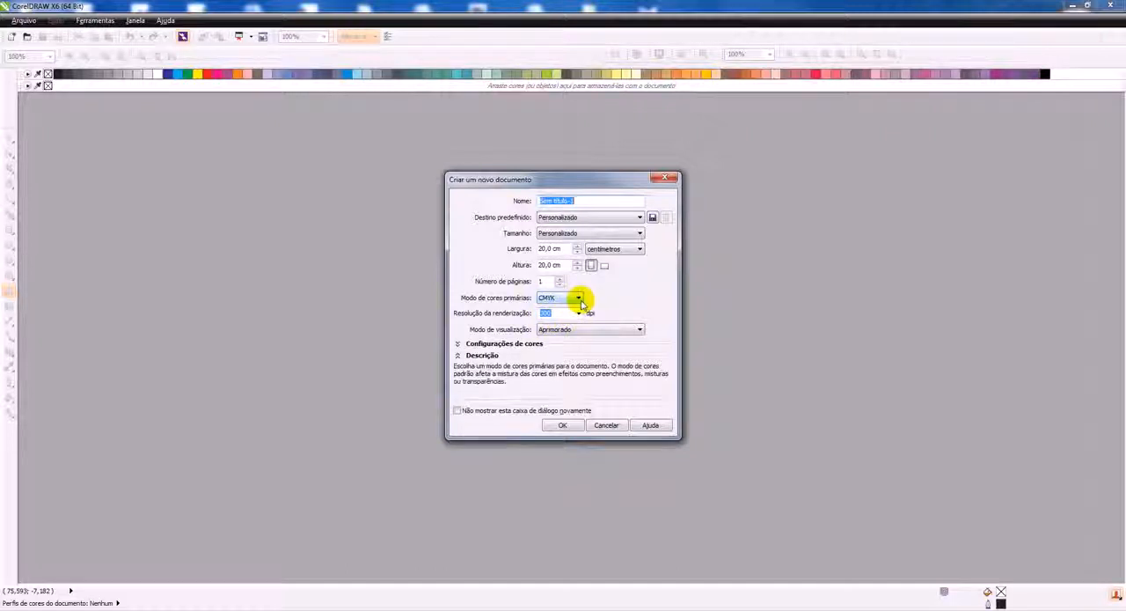
pyautogui.click(563, 425)
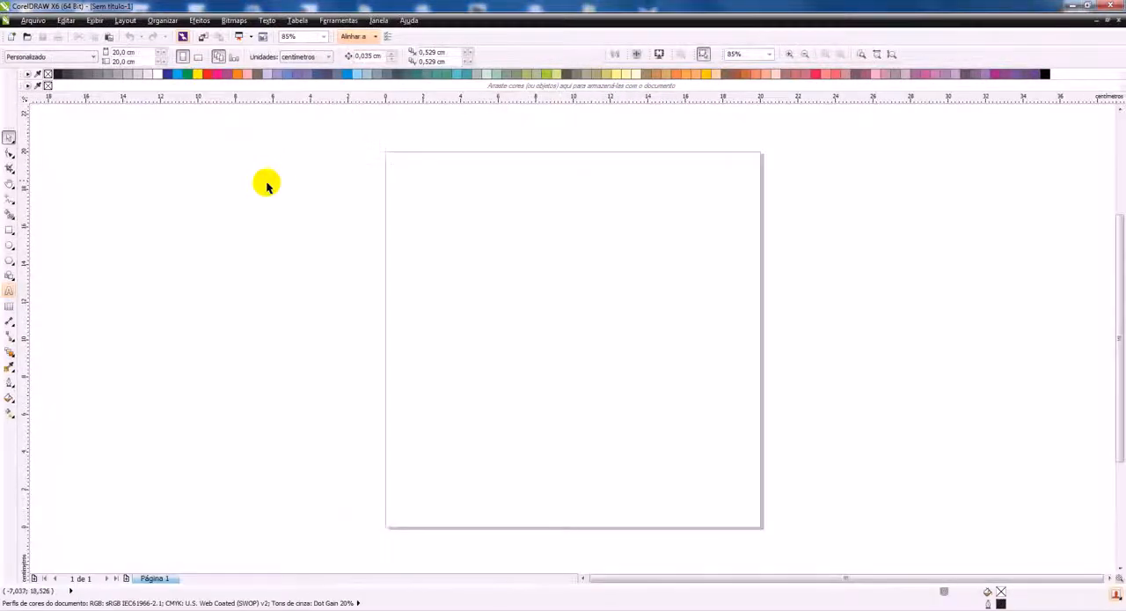
pyautogui.doubleClick(9, 231)
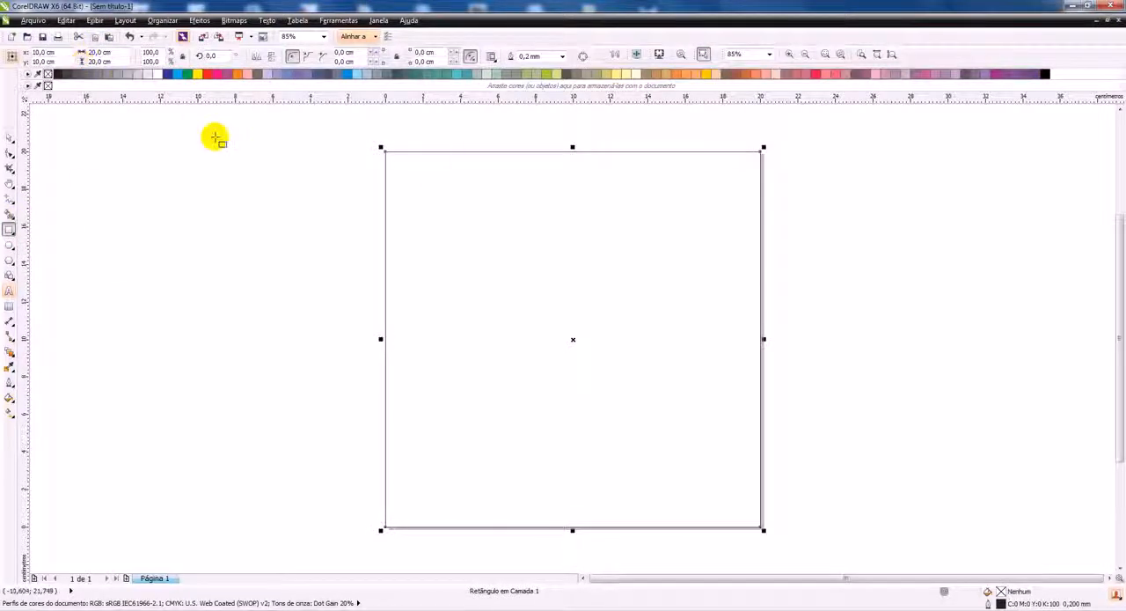
pyautogui.click(1045, 74)
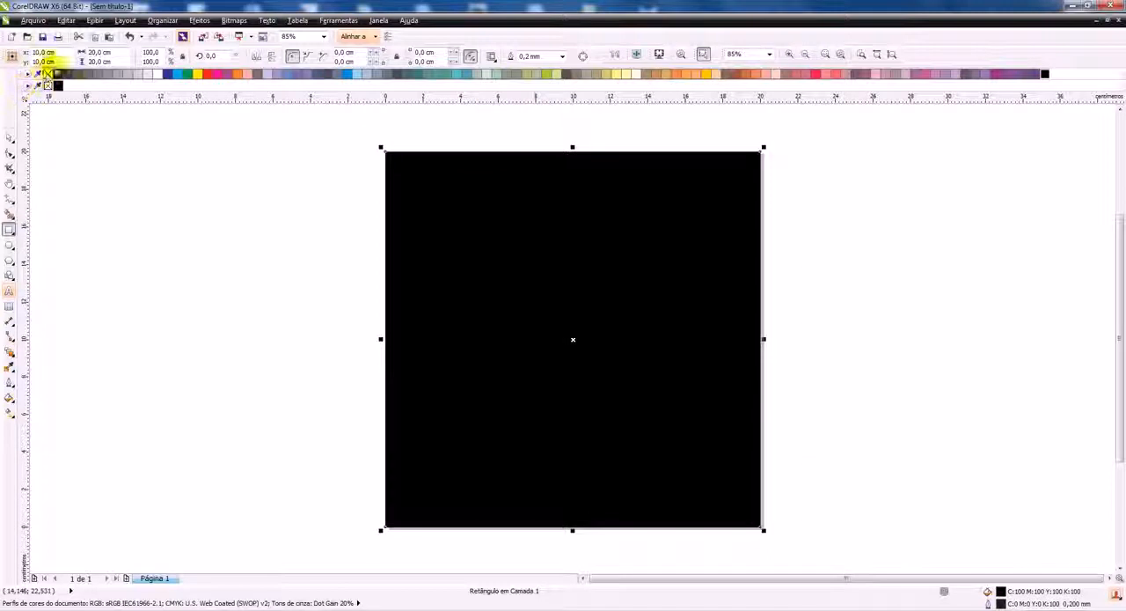
# Draw a thin vertical ellipse about 0.7 × 18.6 cm left of the page, filled with C40 M100 purple and without an outline
pyautogui.click(10, 245)
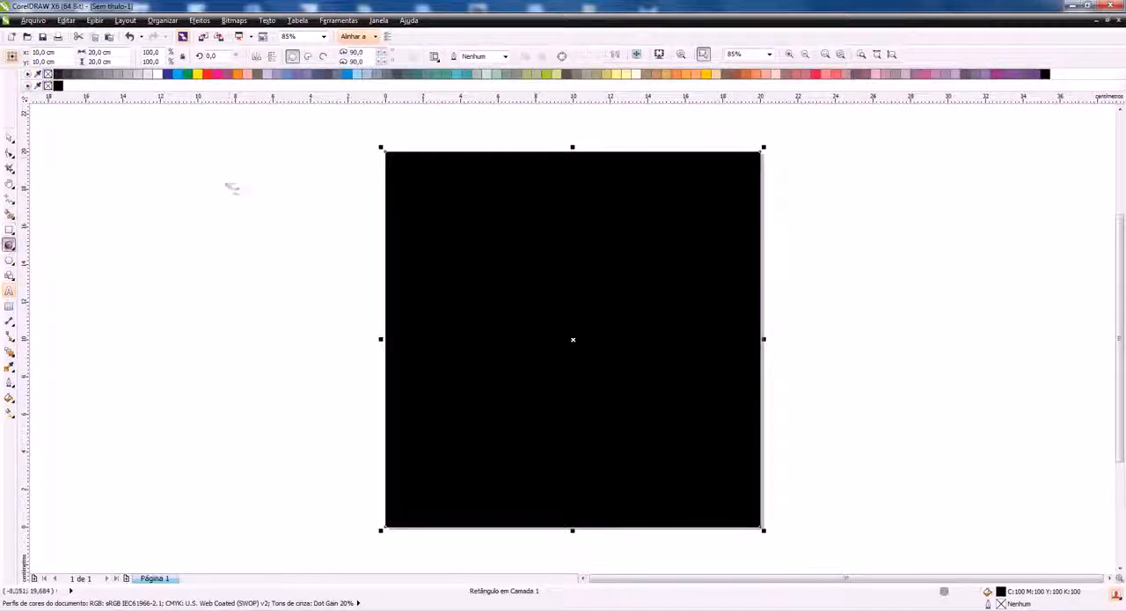
pyautogui.moveTo(227, 162); pyautogui.dragTo(240, 512)
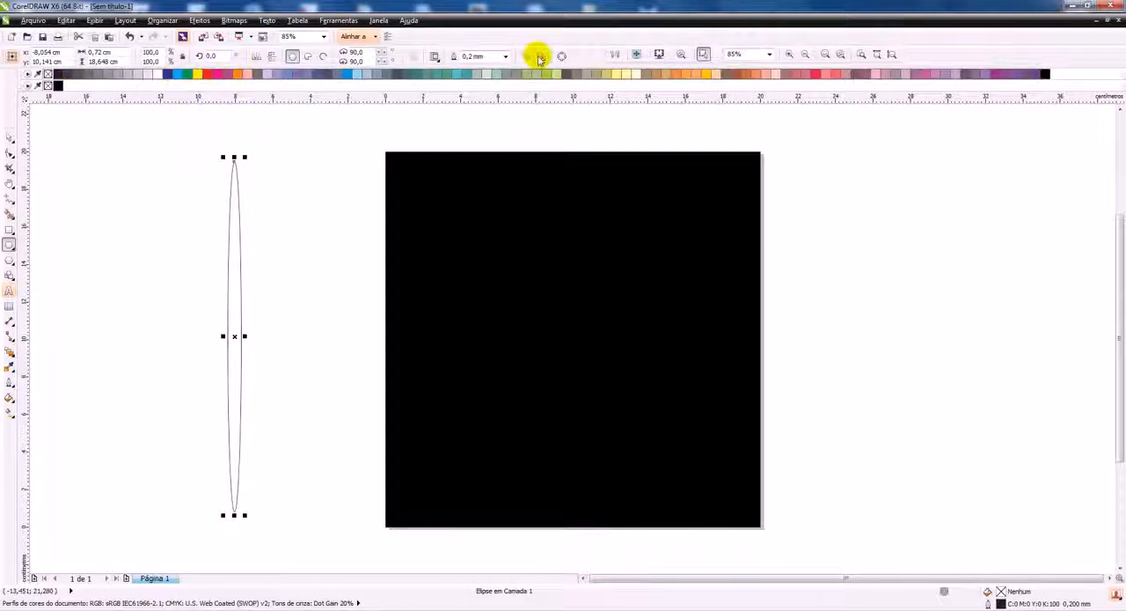
pyautogui.click(993, 74)
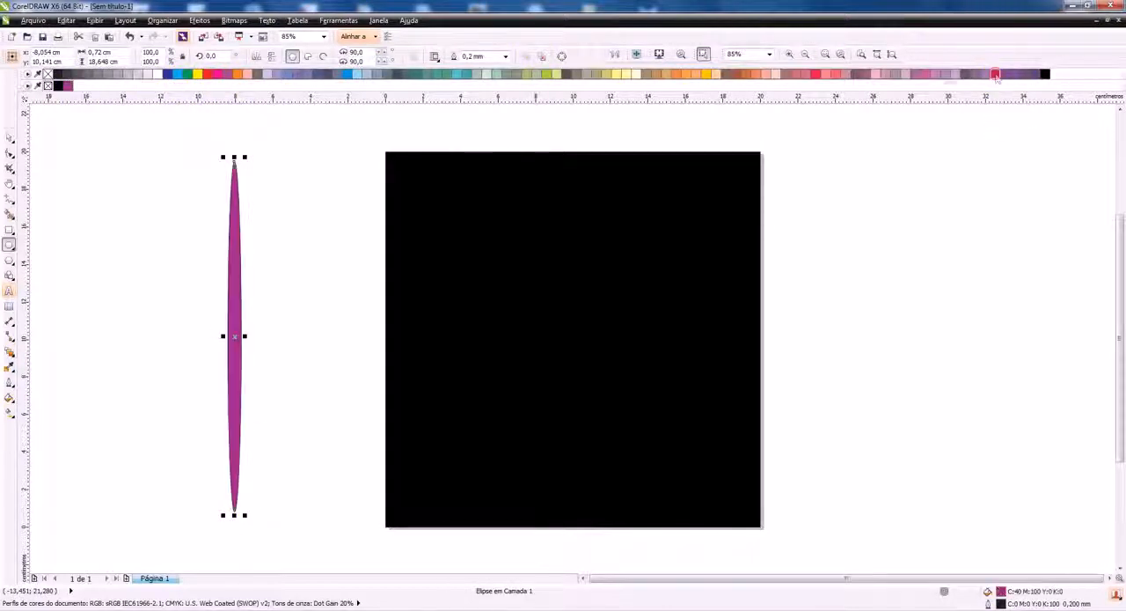
pyautogui.rightClick(48, 74)
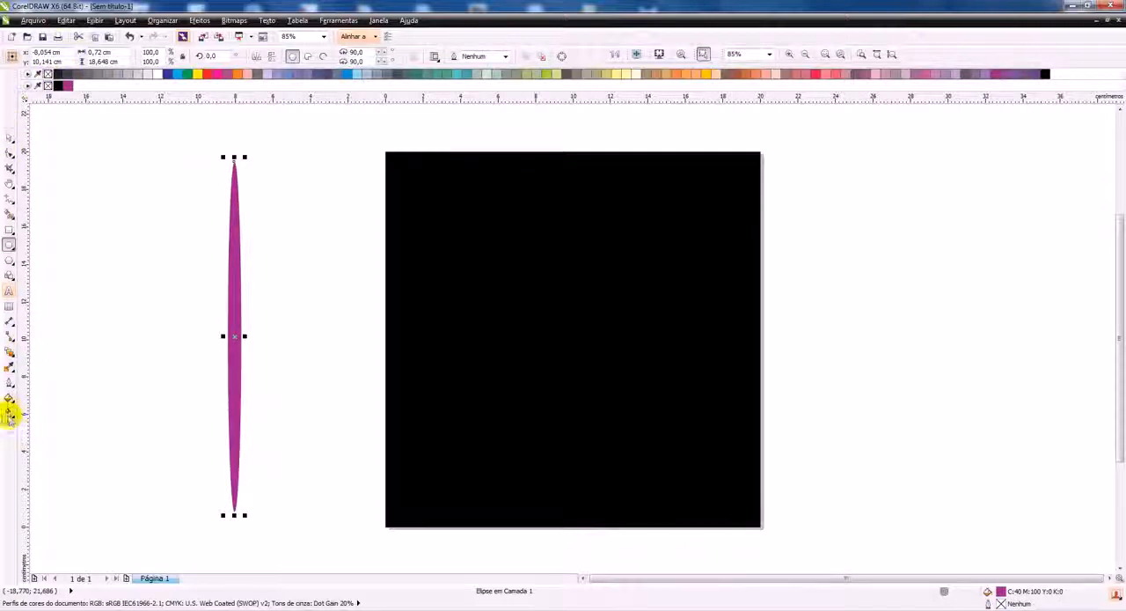
# Apply a mesh fill to the ellipse and colour its centre node yellow (Y100)
pyautogui.click(10, 416)
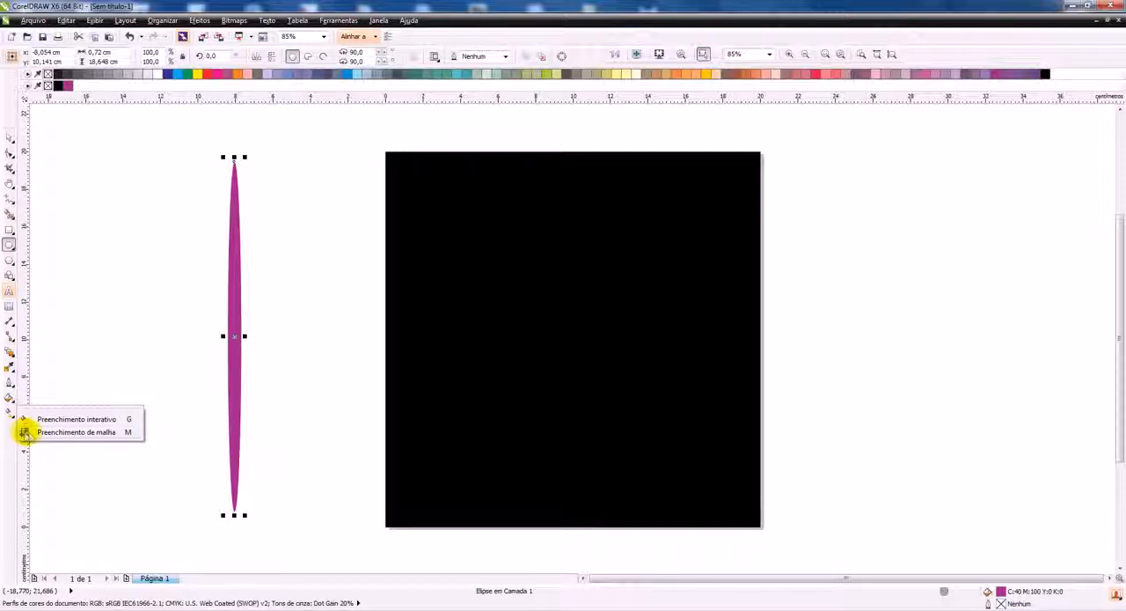
pyautogui.click(26, 432)
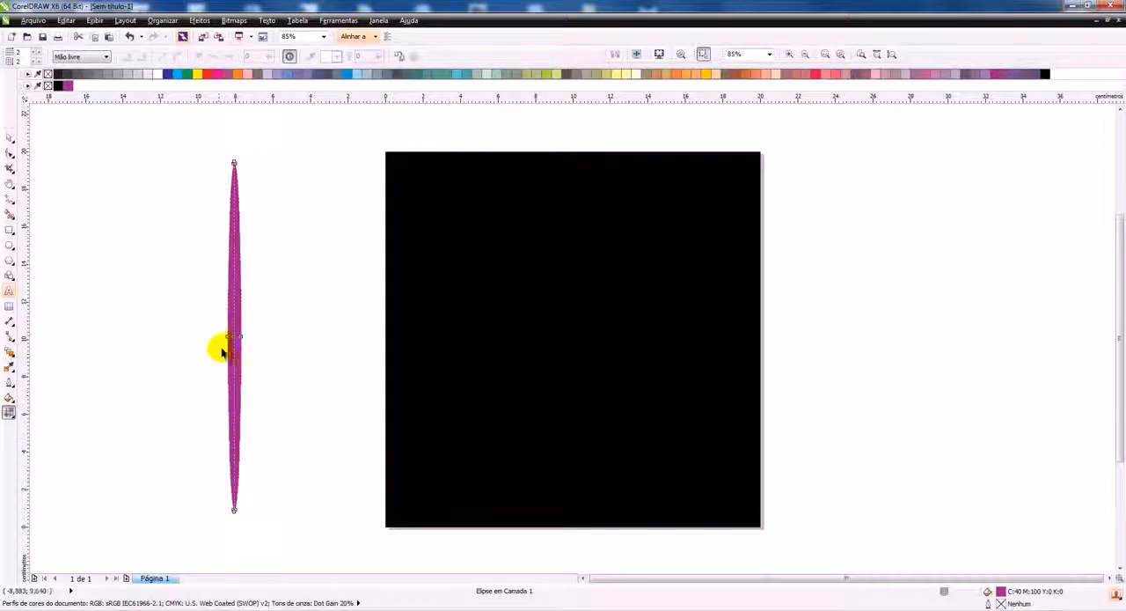
pyautogui.scroll(3, 222, 350)
pyautogui.click(255, 326)
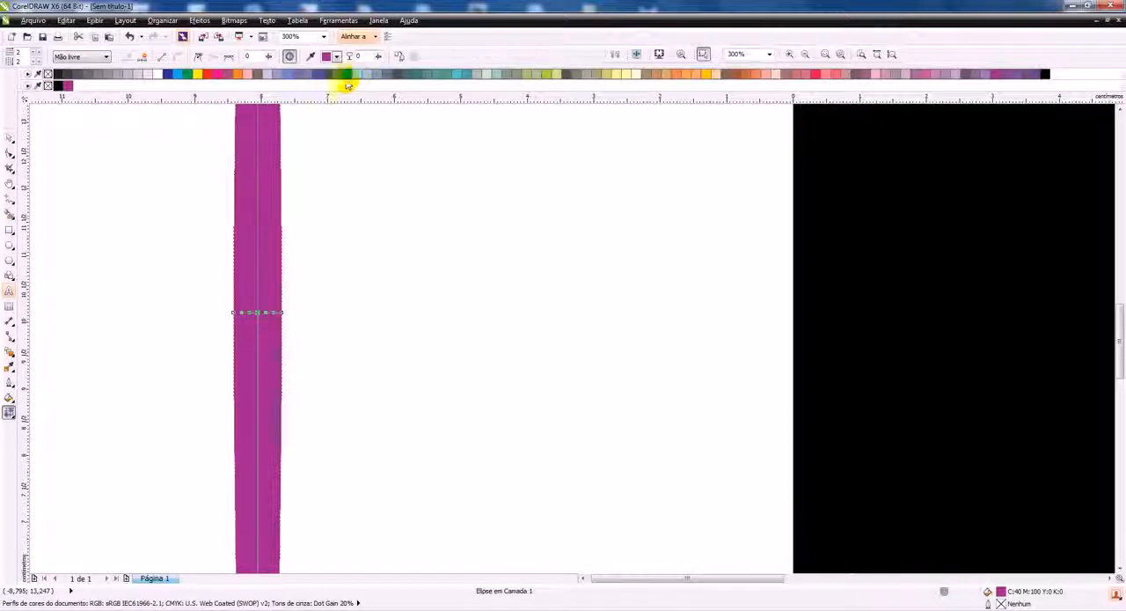
pyautogui.click(198, 74)
pyautogui.scroll(-3, 275, 264)
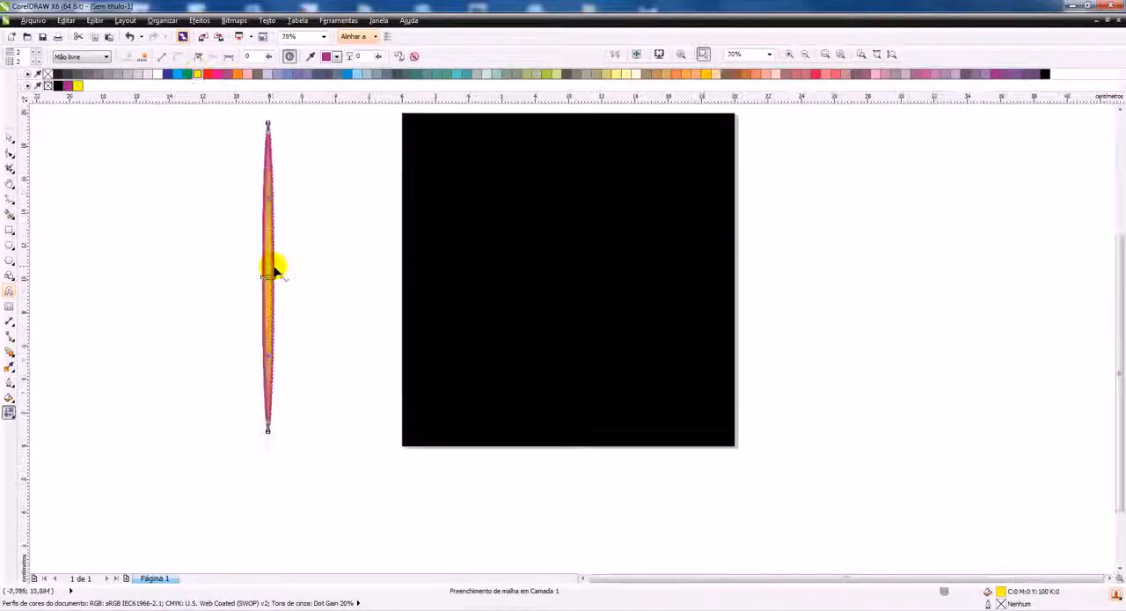
# Colour the mesh nodes at the ellipse's upper tip light blue (C40)
pyautogui.scroll(2, 287, 114)
pyautogui.scroll(3, 255, 128)
pyautogui.moveTo(280, 135)
pyautogui.mouseDown()
pyautogui.moveTo(287, 157)
pyautogui.moveTo(298, 155)
pyautogui.mouseUp()
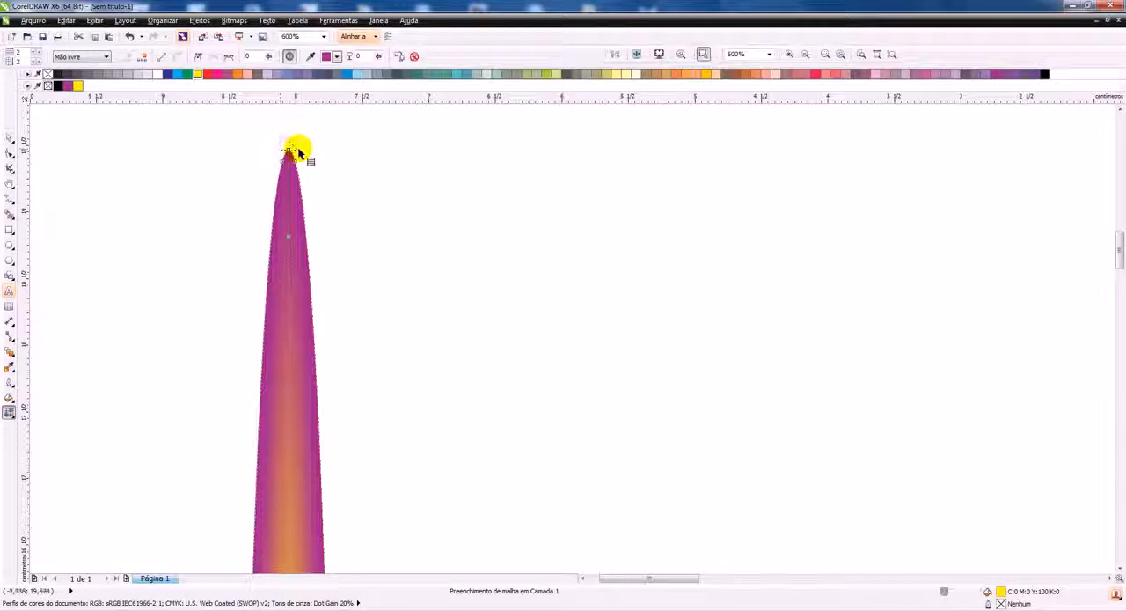
pyautogui.click(357, 76)
pyautogui.scroll(-5, 322, 143)
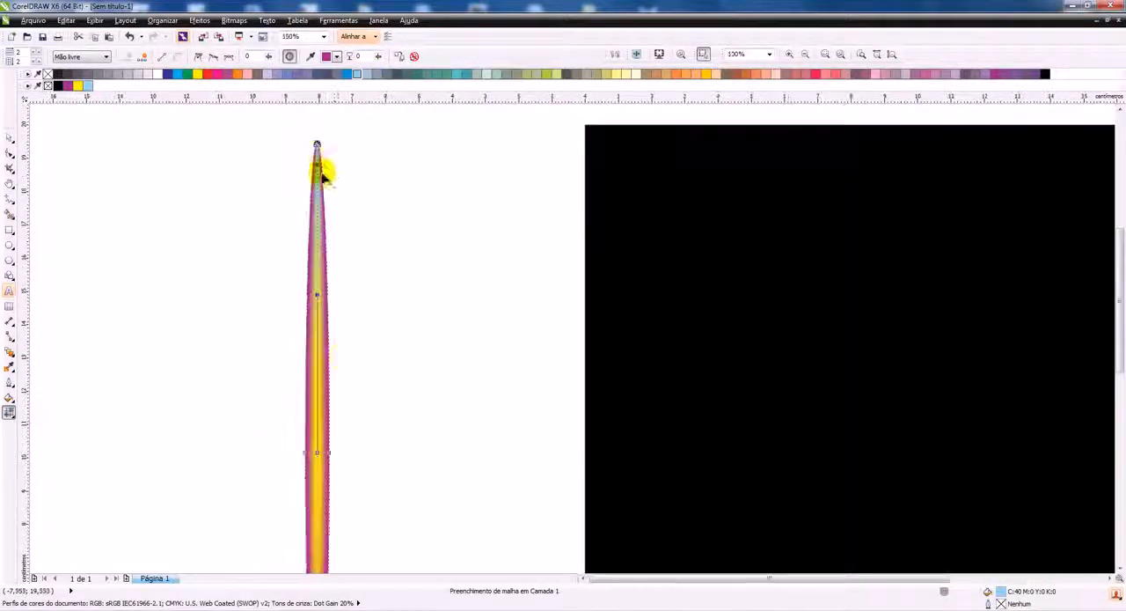
# Colour the mesh nodes at the ellipse's lower tip ice blue, and replace that colour with green (C100 Y100)
pyautogui.scroll(6, 322, 556)
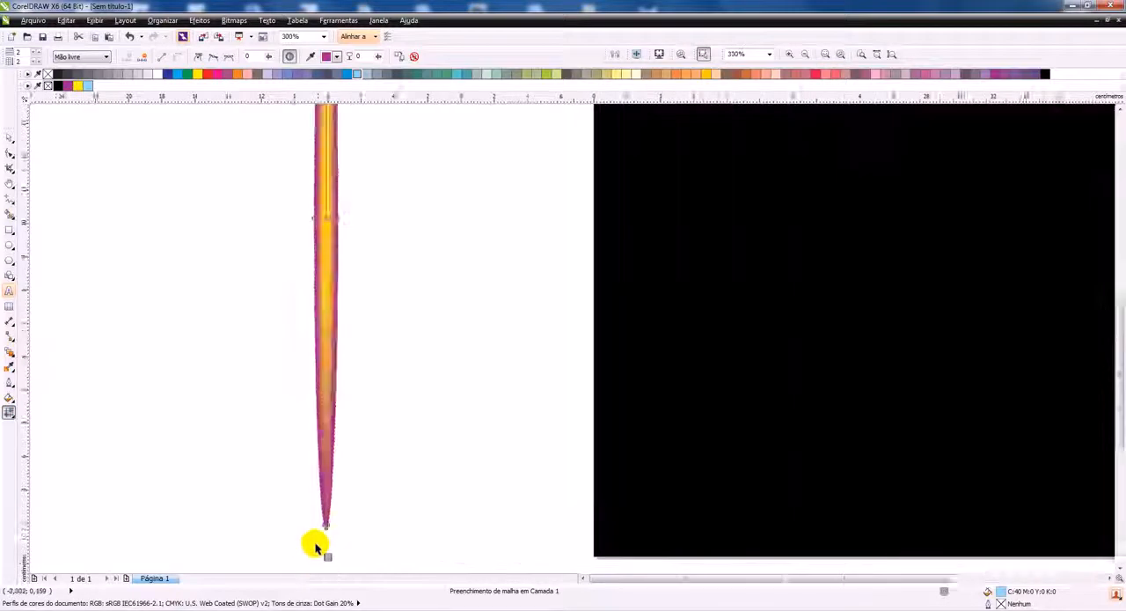
pyautogui.moveTo(344, 508); pyautogui.dragTo(371, 502)
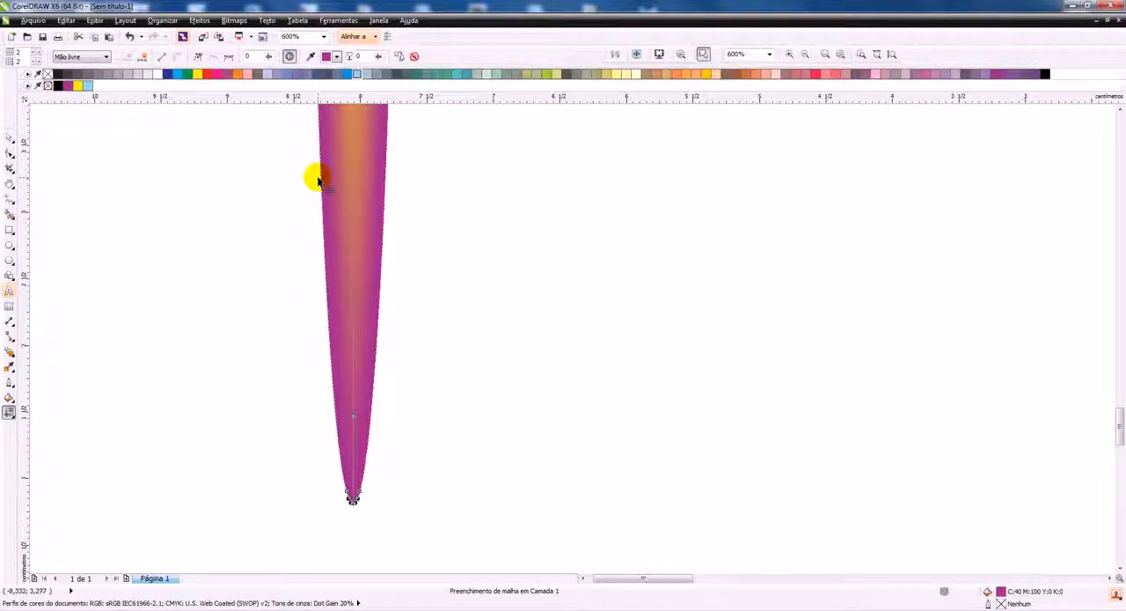
pyautogui.click(89, 87)
pyautogui.scroll(-6, 427, 382)
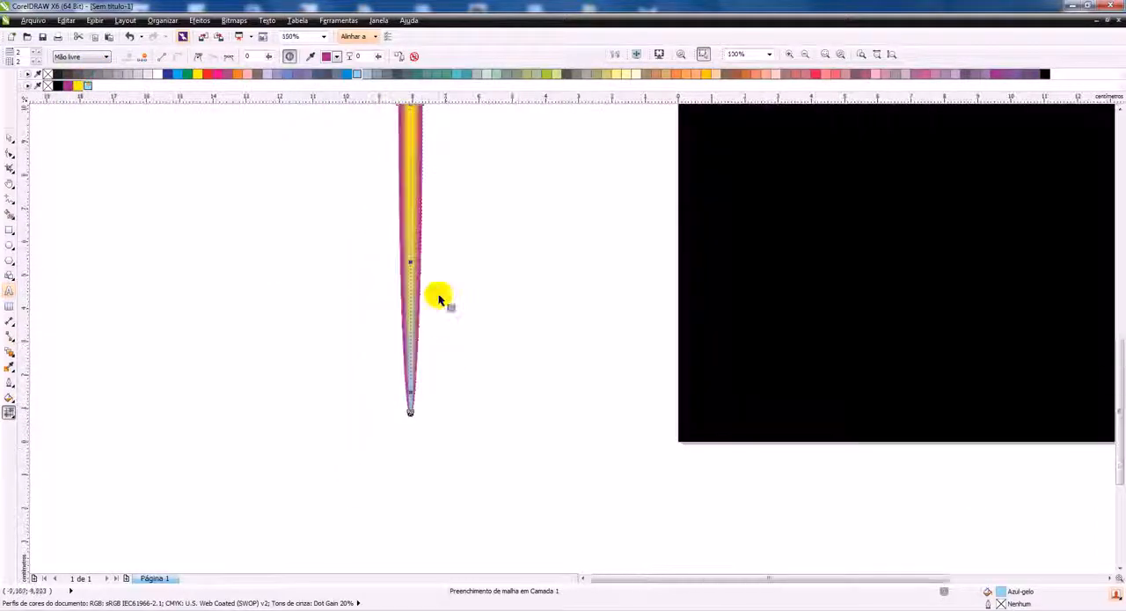
pyautogui.scroll(2, 438, 211)
pyautogui.scroll(1, 423, 515)
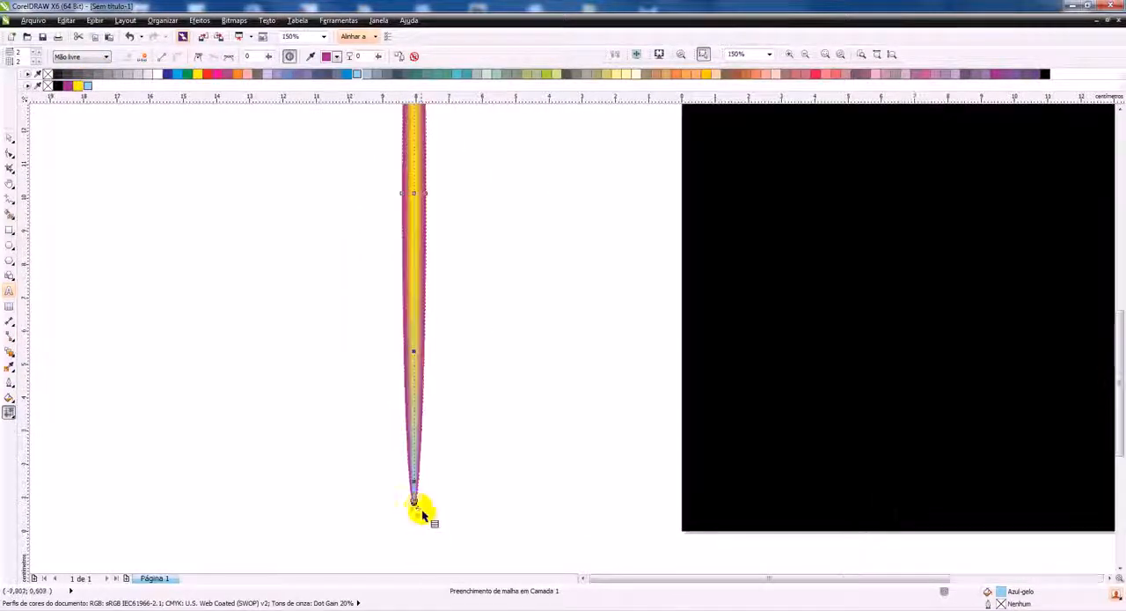
pyautogui.click(184, 74)
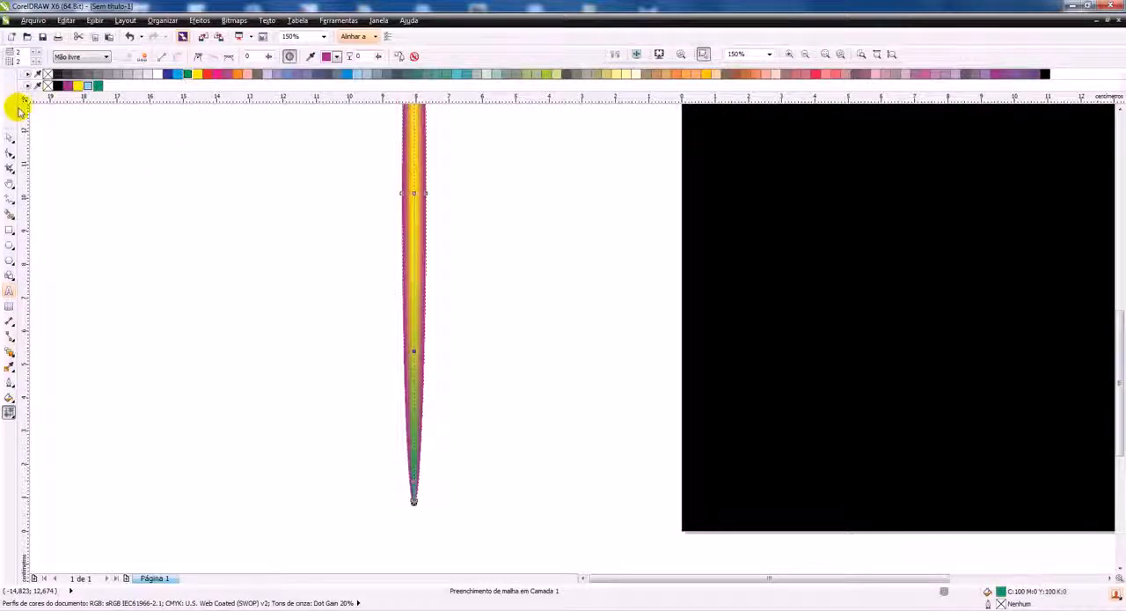
# Place a copy of the mesh-filled ellipse on the black square near its left edge, centred at about X 1.8 cm
pyautogui.click(10, 137)
pyautogui.scroll(-2, 356, 387)
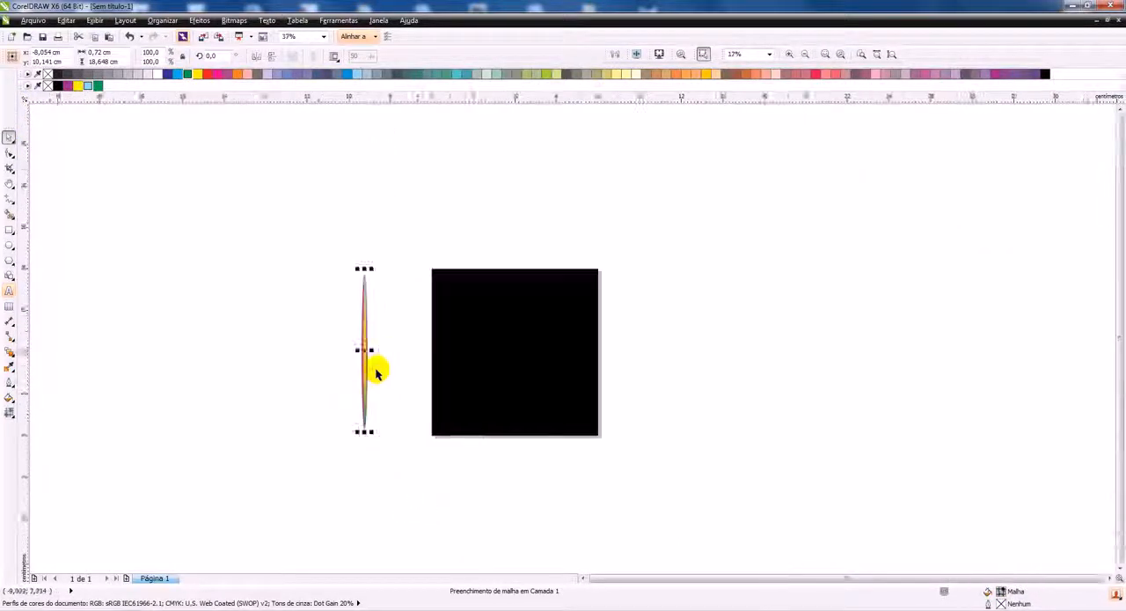
pyautogui.moveTo(352, 331); pyautogui.dragTo(515, 331)
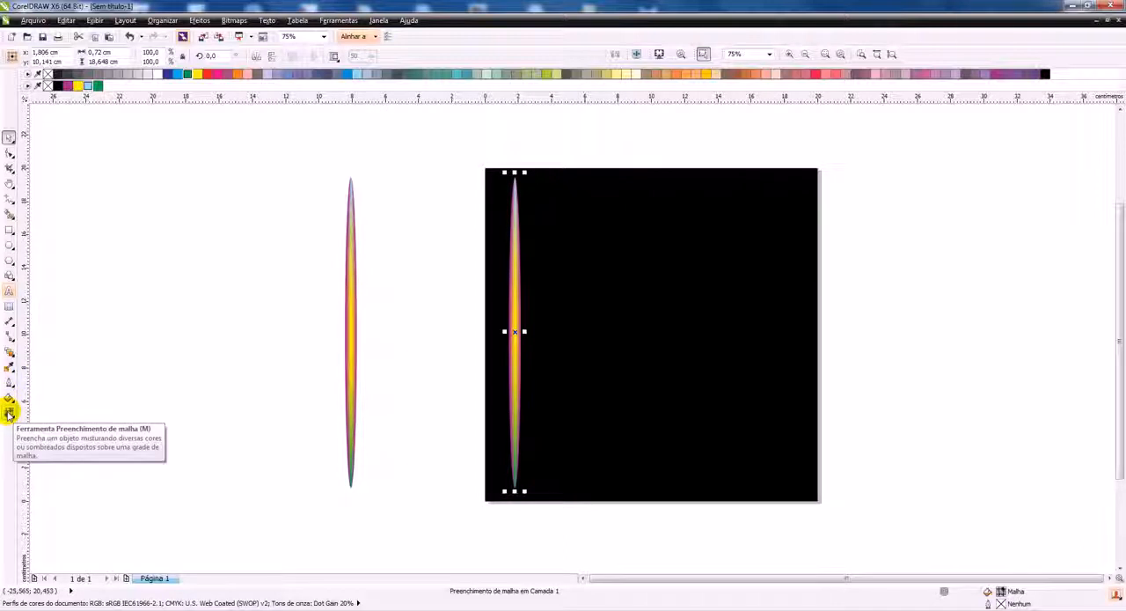
# Clear the mesh from the ellipse copy on the black square and fill it with solid green
pyautogui.click(9, 413)
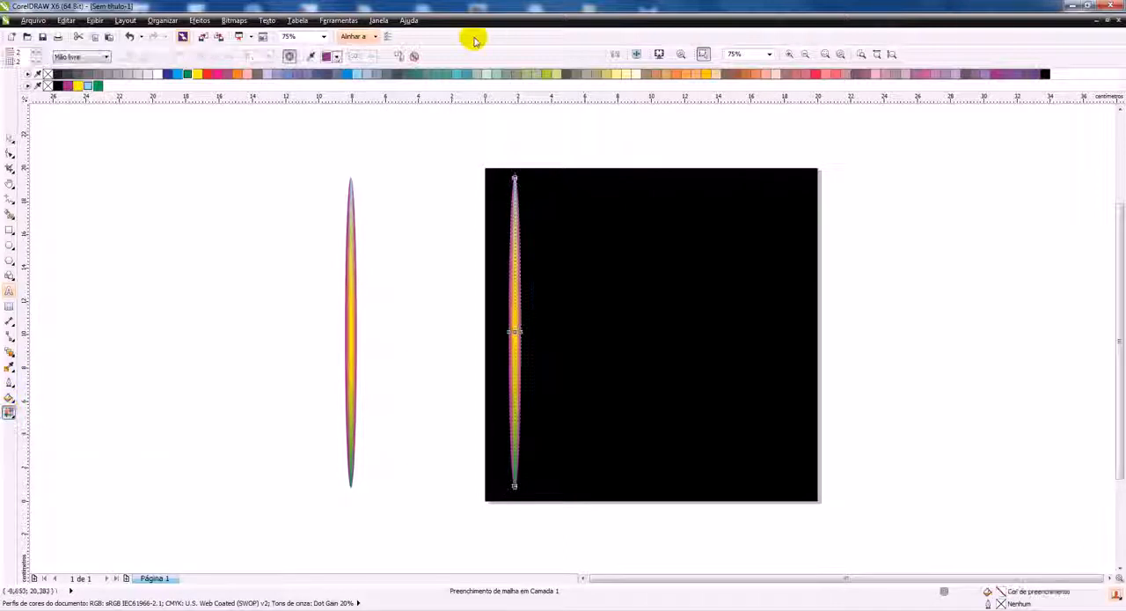
pyautogui.click(412, 58)
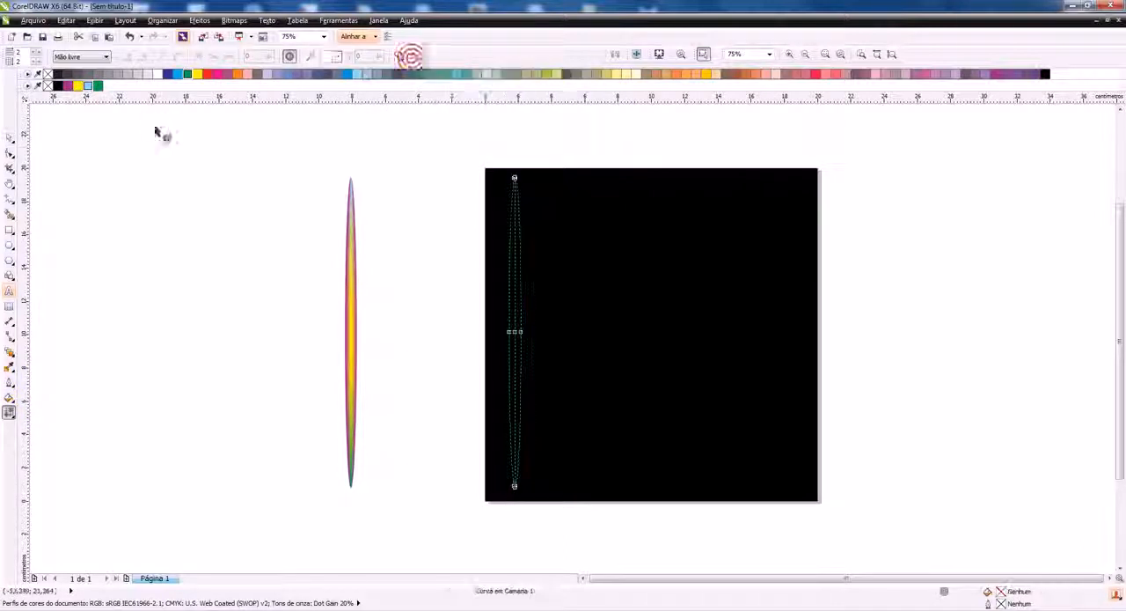
pyautogui.click(7, 138)
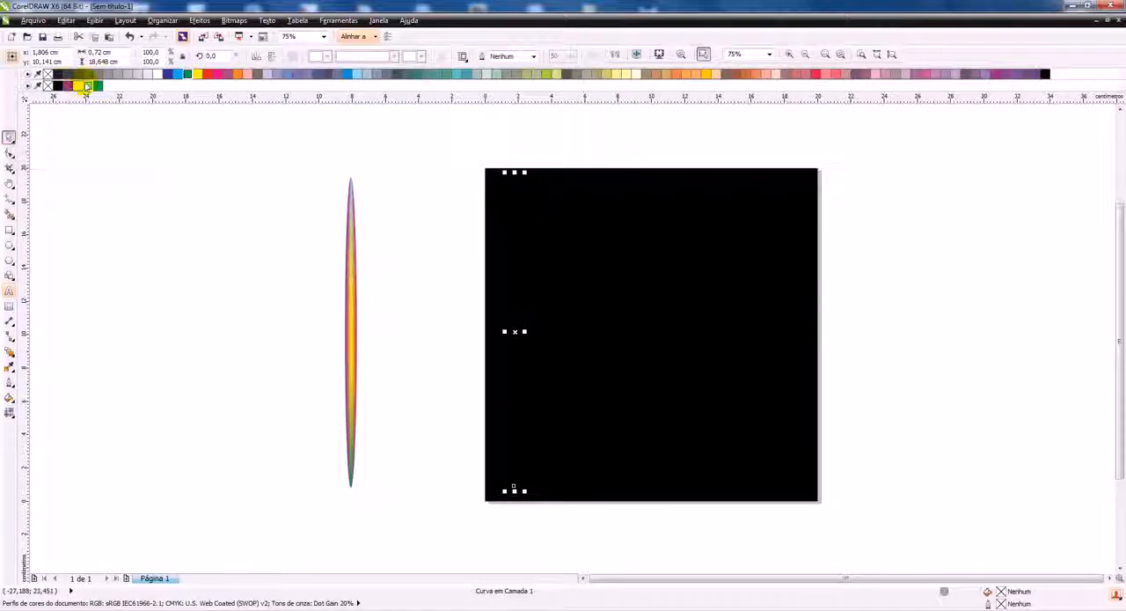
pyautogui.click(98, 86)
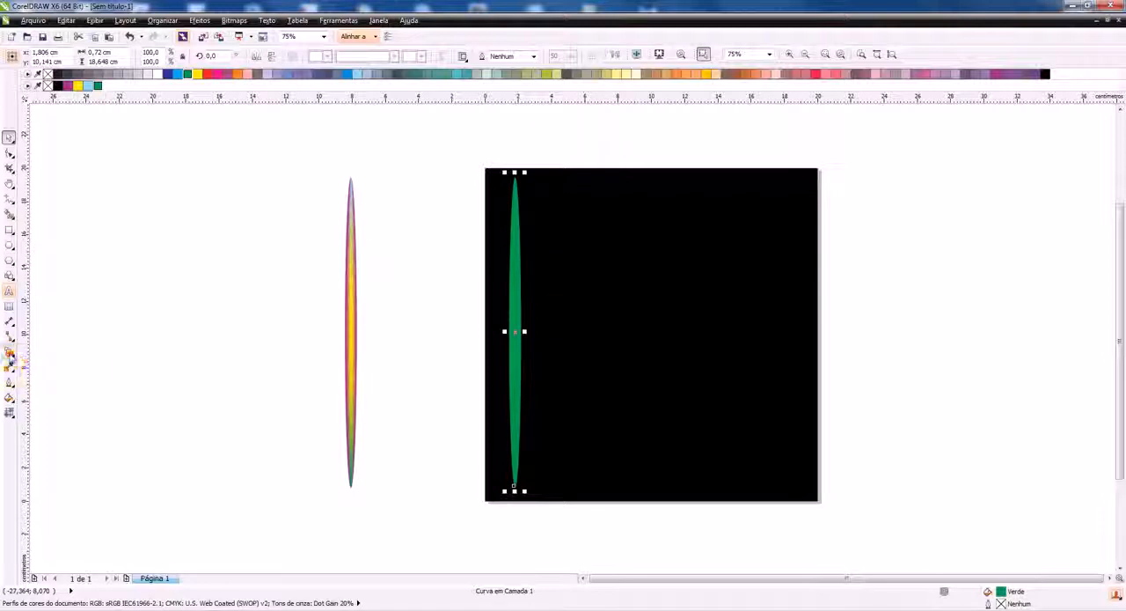
# Bend the green ellipse into an arc with a clockwise twist distortion of about 71°, centred below the page
pyautogui.click(10, 355)
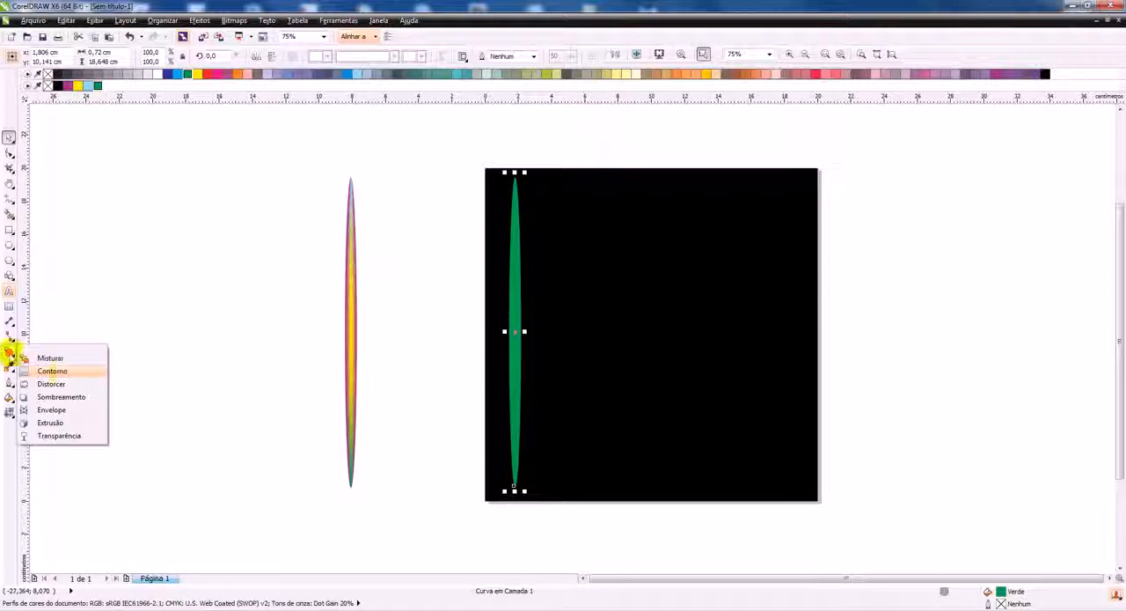
pyautogui.click(53, 384)
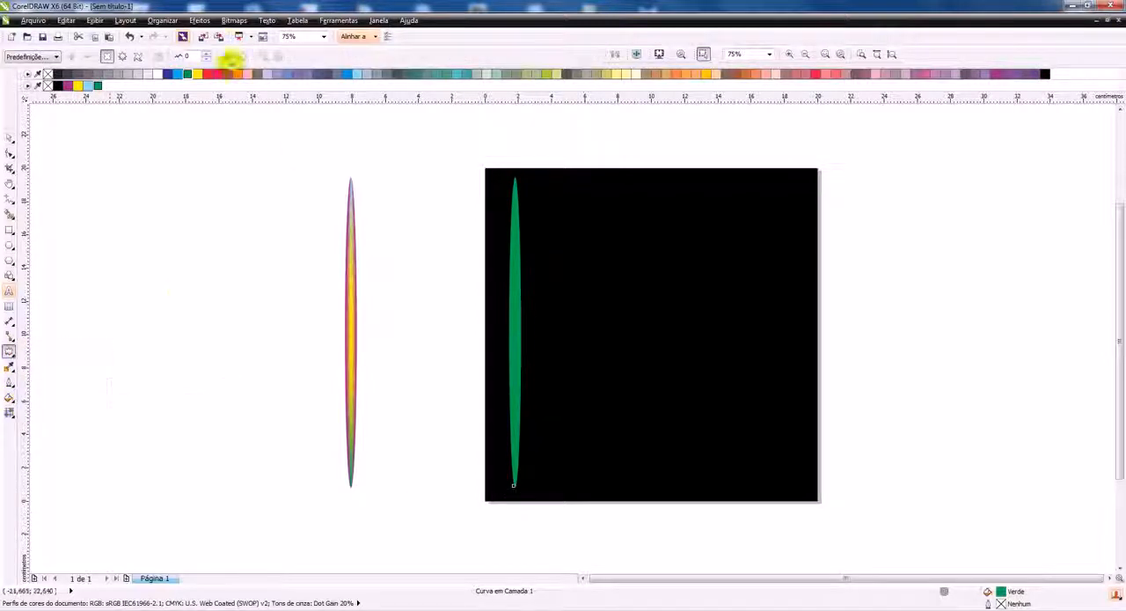
pyautogui.click(138, 57)
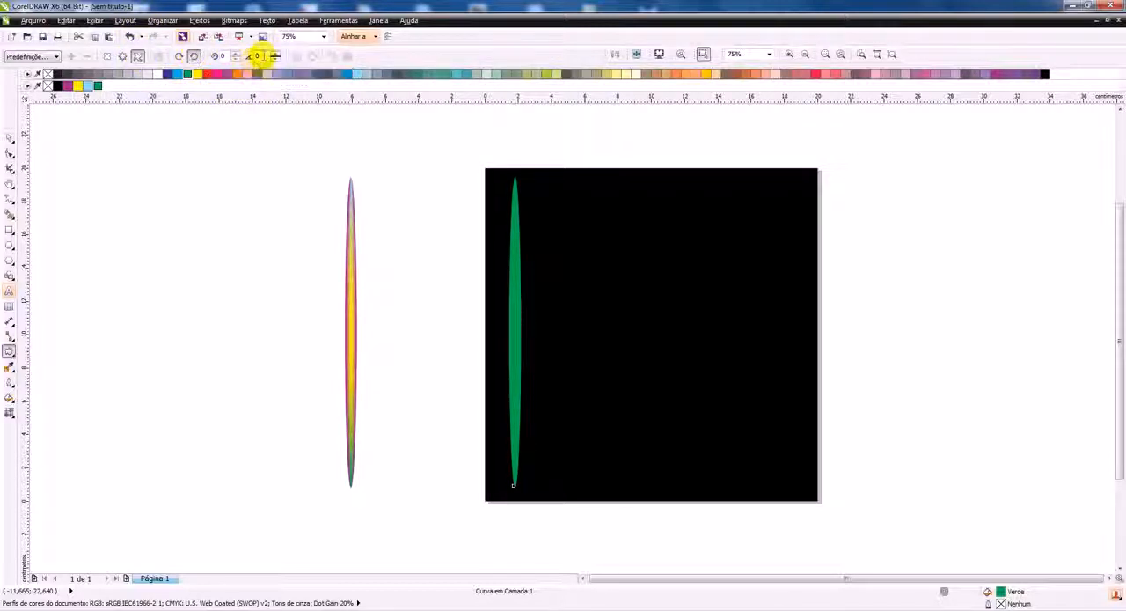
pyautogui.scroll(-3, 587, 417)
pyautogui.scroll(3, 581, 415)
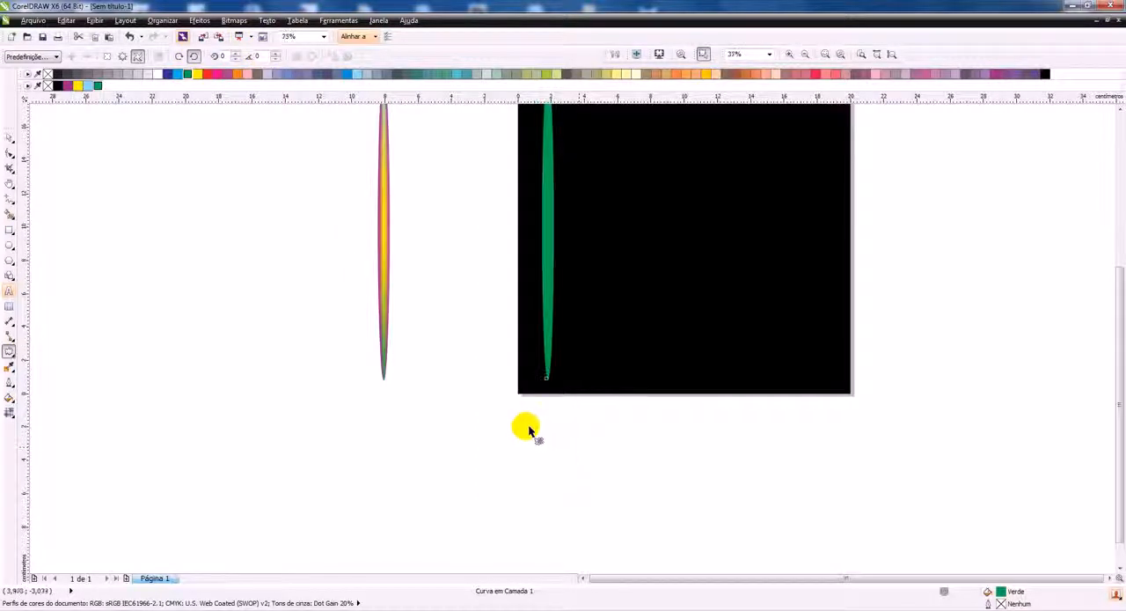
pyautogui.moveTo(537, 466); pyautogui.dragTo(547, 499)
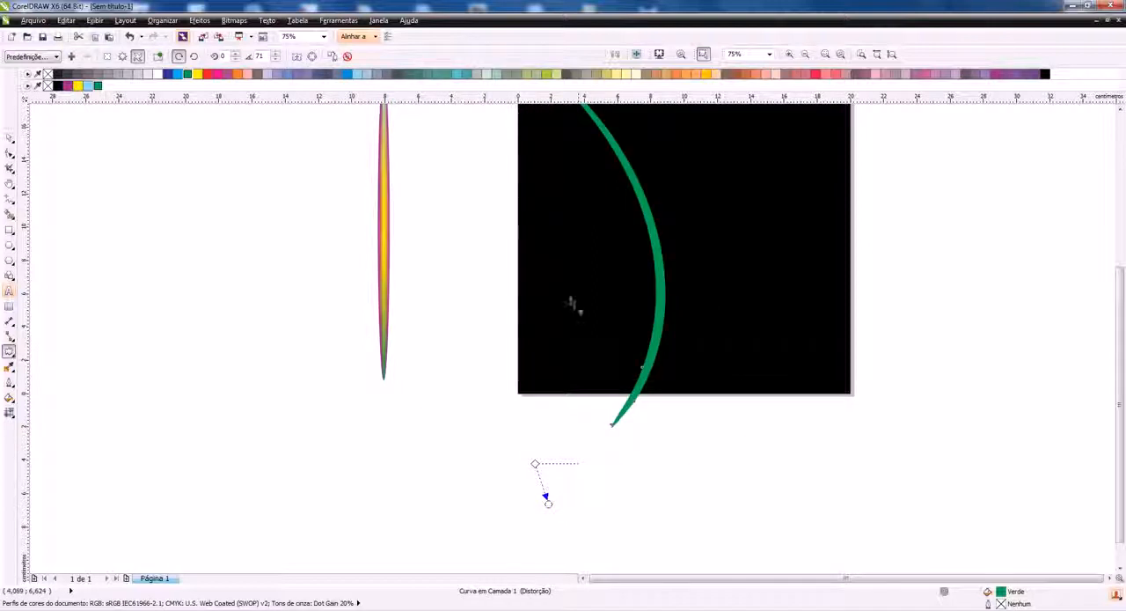
# Copy the mesh fill of the original ellipse onto the distorted green arc
pyautogui.click(10, 413)
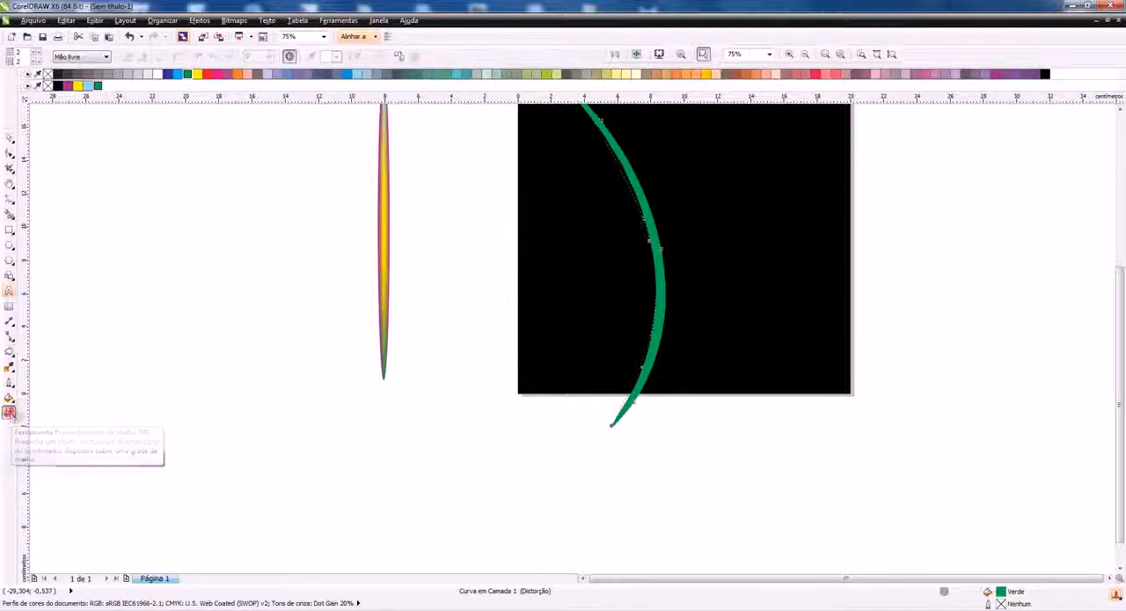
pyautogui.click(400, 56)
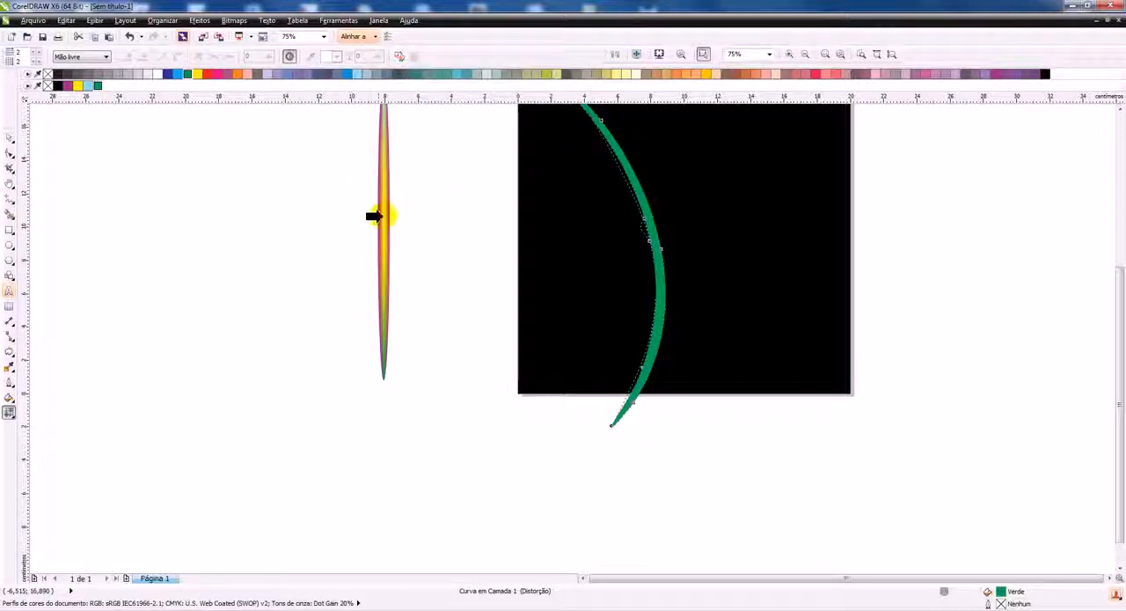
pyautogui.click(382, 216)
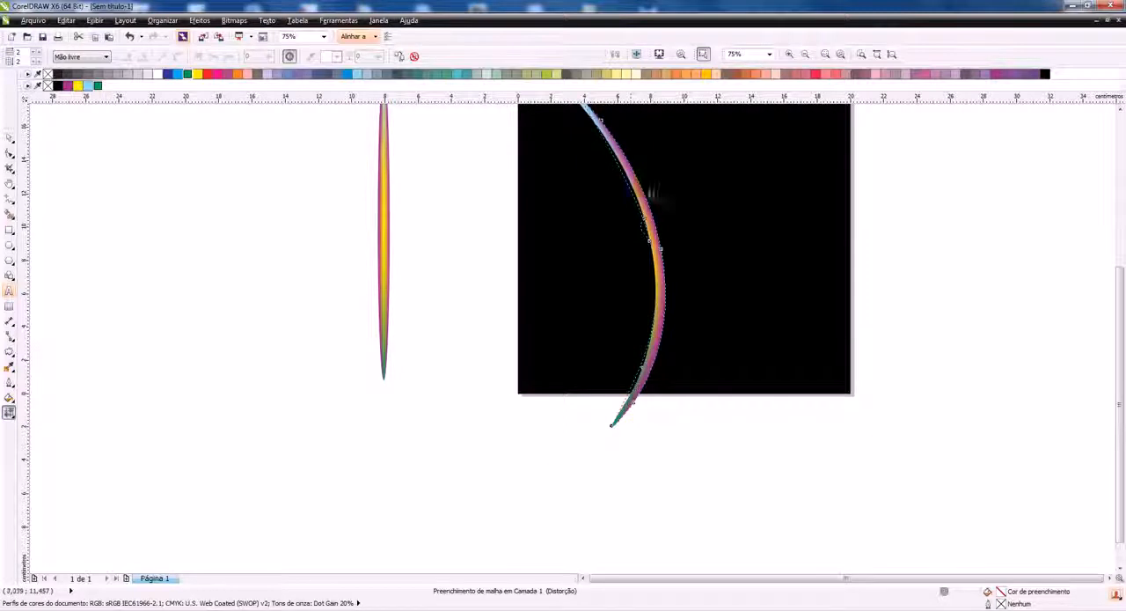
# Reshape the arc's mesh fill by pulling a node near its upper end outward into a light-blue flare and adjusting the tip
pyautogui.scroll(1, 655, 206)
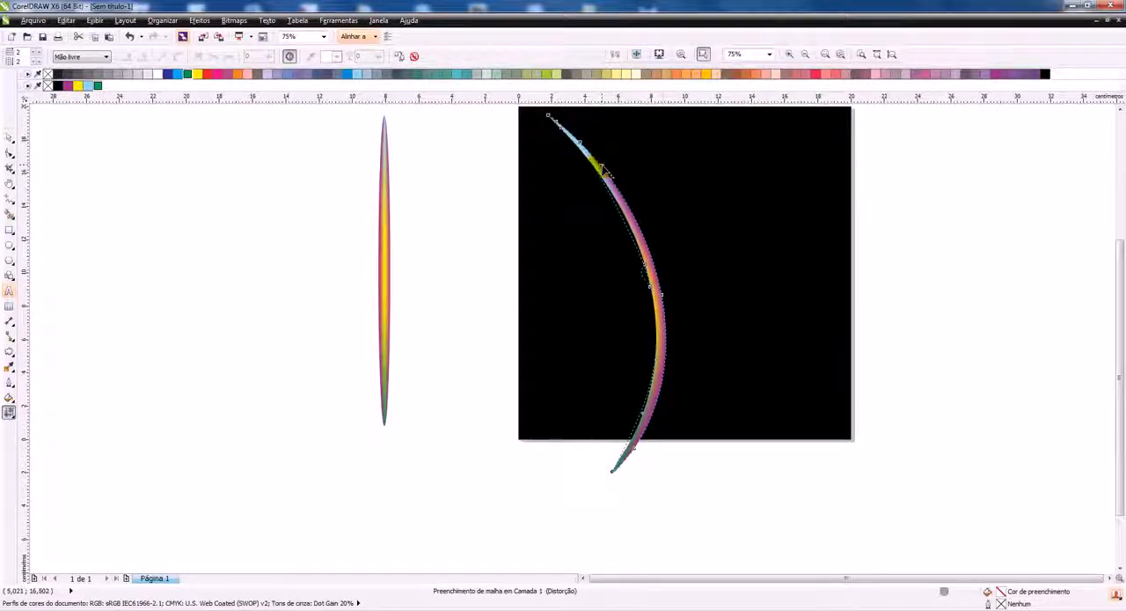
pyautogui.click(664, 298)
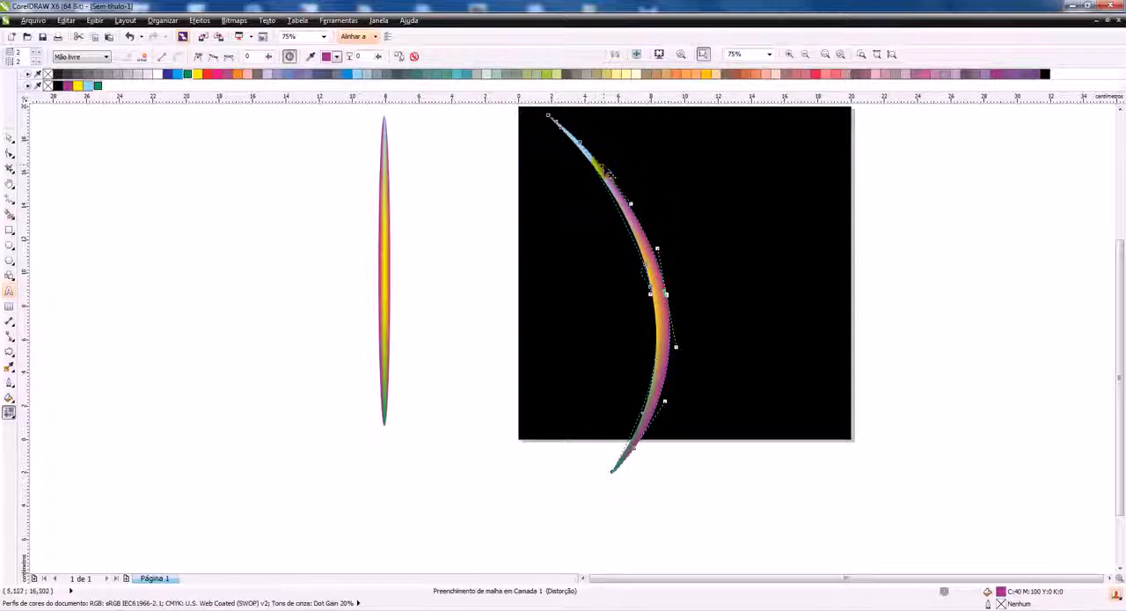
pyautogui.click(603, 169)
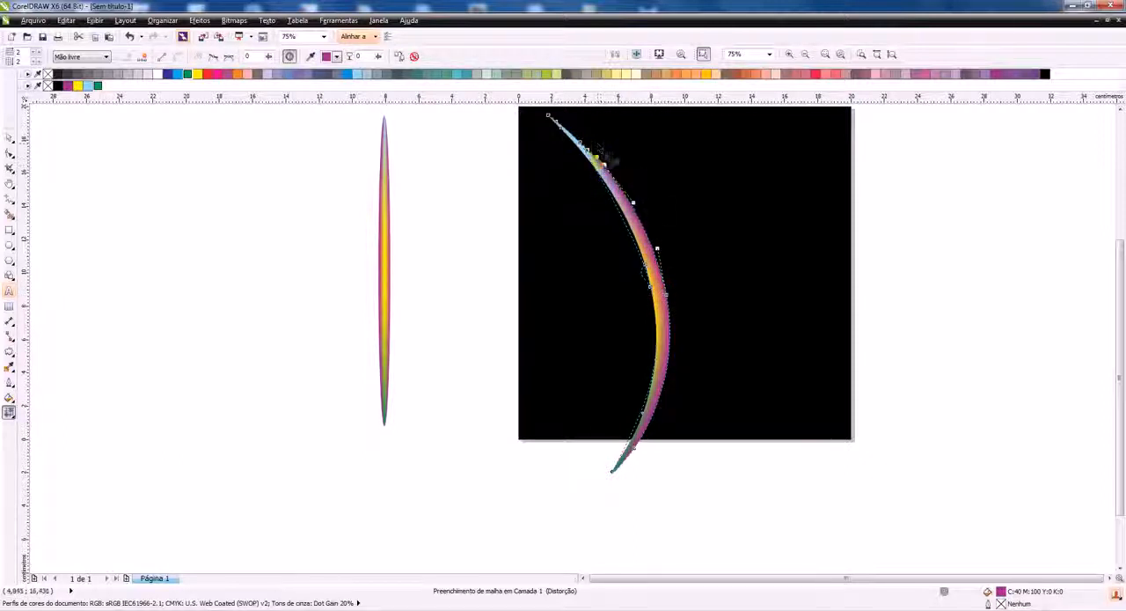
pyautogui.moveTo(587, 150); pyautogui.dragTo(592, 136)
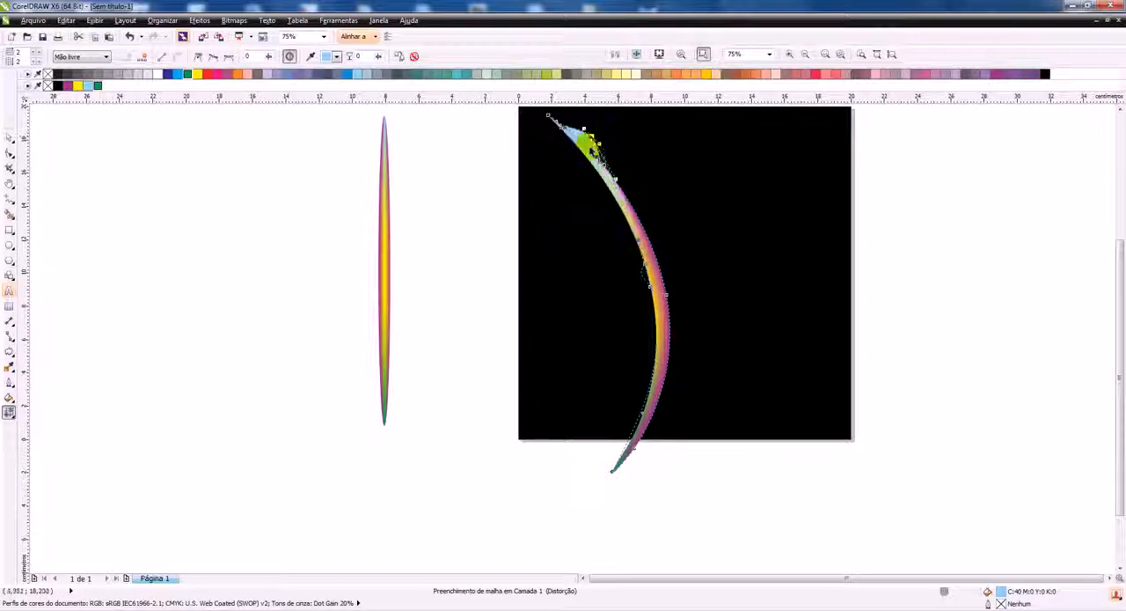
pyautogui.click(561, 131)
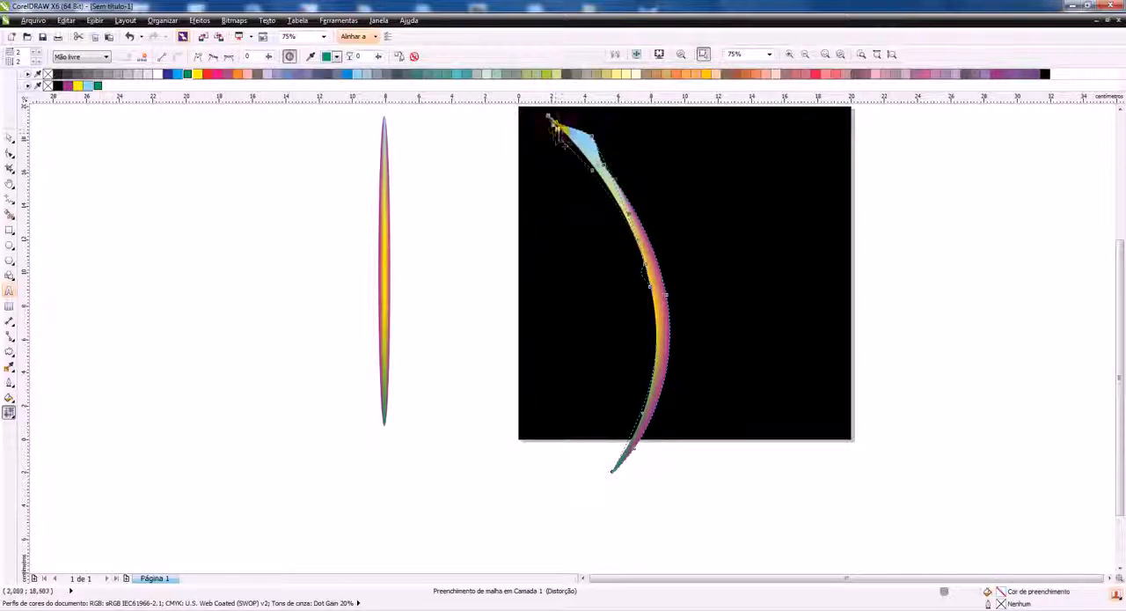
pyautogui.click(616, 485)
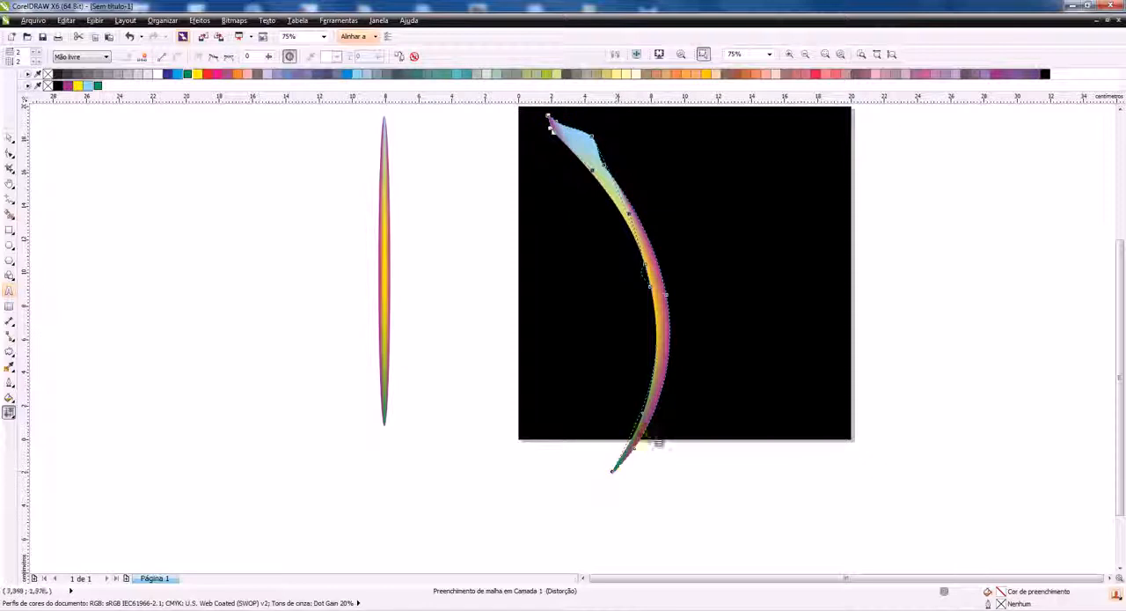
# Scale the arc to about 76.4% and place it with its lower tip near the black square's lower-left corner
pyautogui.click(8, 136)
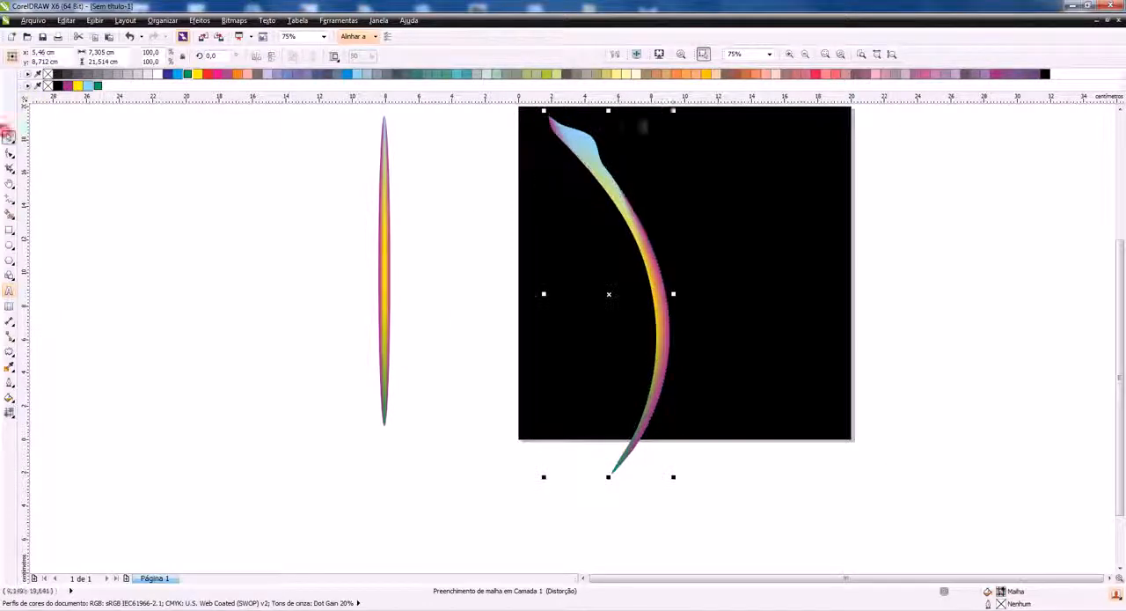
pyautogui.moveTo(673, 107); pyautogui.dragTo(646, 195)
pyautogui.moveTo(622, 304); pyautogui.dragTo(546, 254)
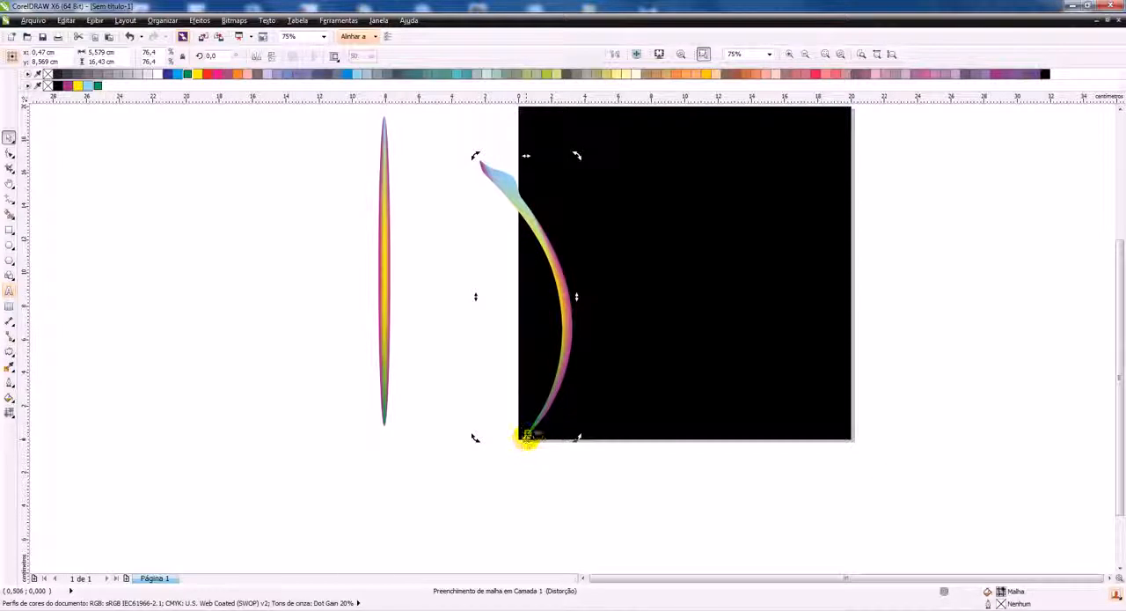
# Create four copies of the arc, each rotated about 4° further clockwise around the shared lower tip
pyautogui.moveTo(579, 156); pyautogui.dragTo(597, 161)
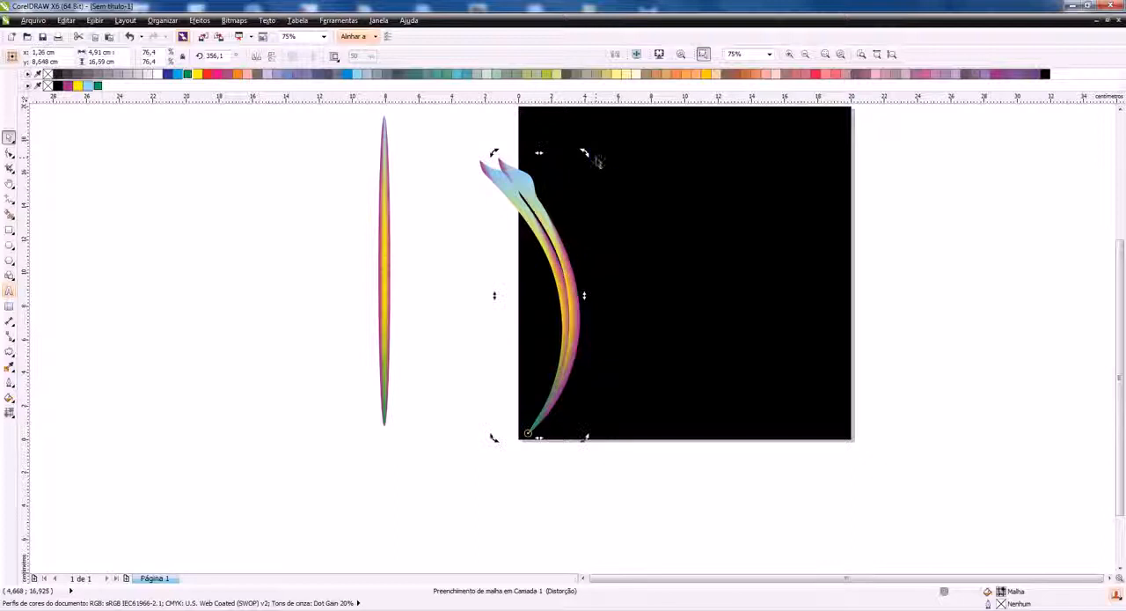
pyautogui.hotkey('ctrl', 'r')
pyautogui.hotkey('ctrl', 'r')
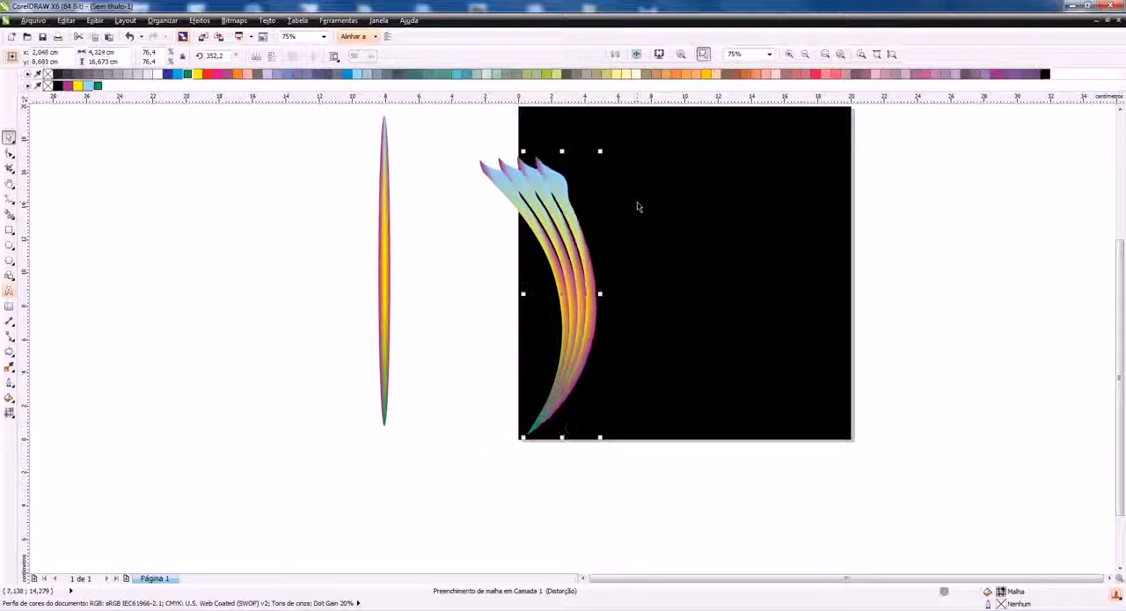
pyautogui.hotkey('ctrl', 'r')
pyautogui.click(647, 506)
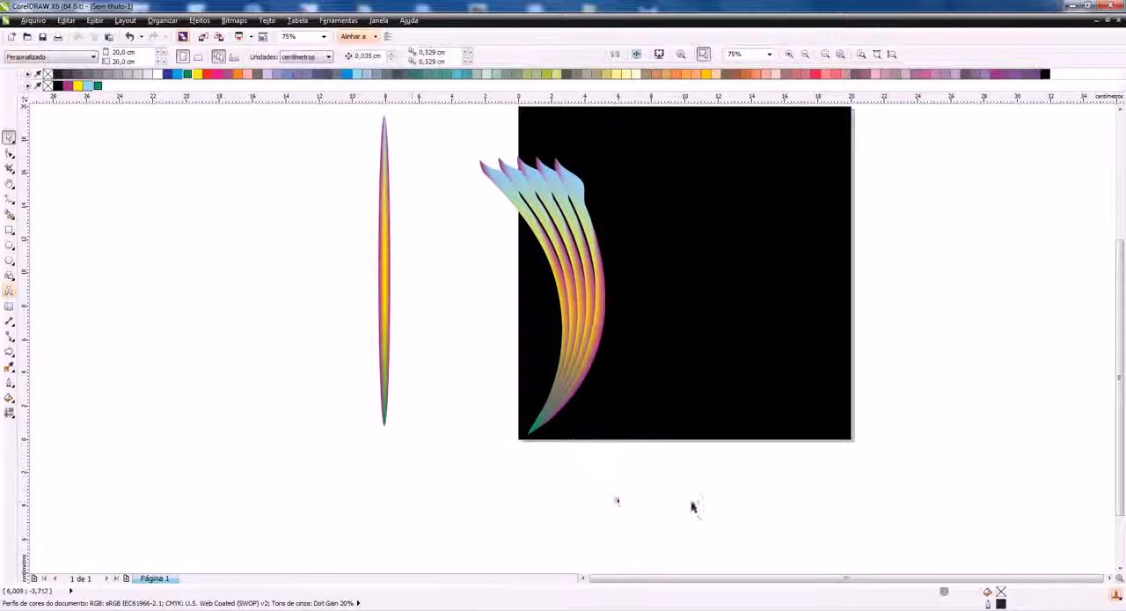
# Group the five arcs and rotate the group about 11° clockwise around its lower tip
pyautogui.moveTo(472, 402); pyautogui.dragTo(447, 129)
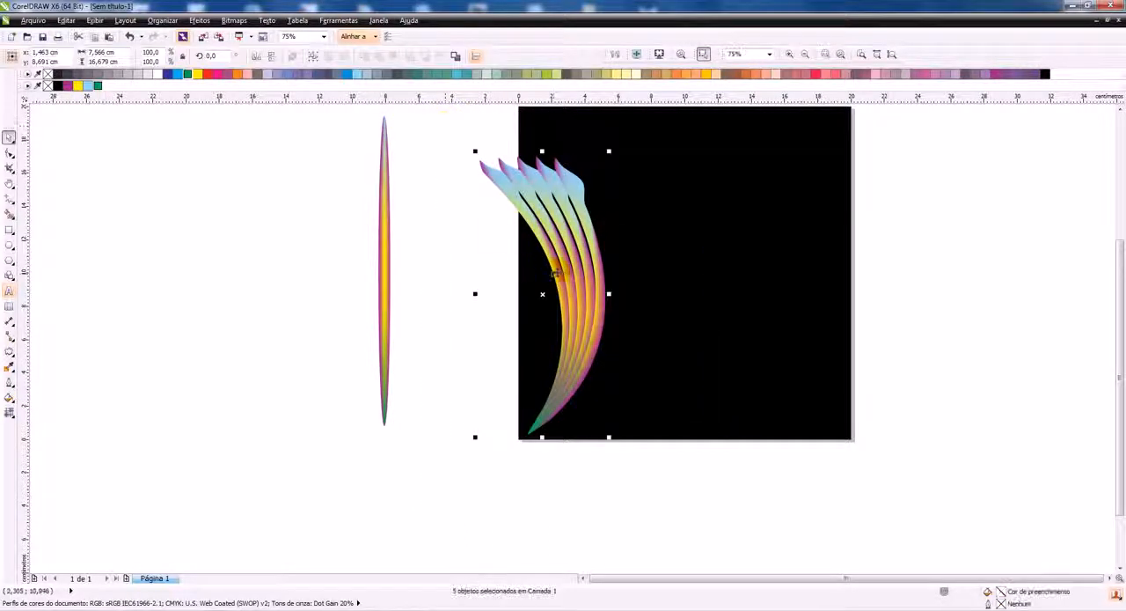
pyautogui.hotkey('ctrl', 'g')
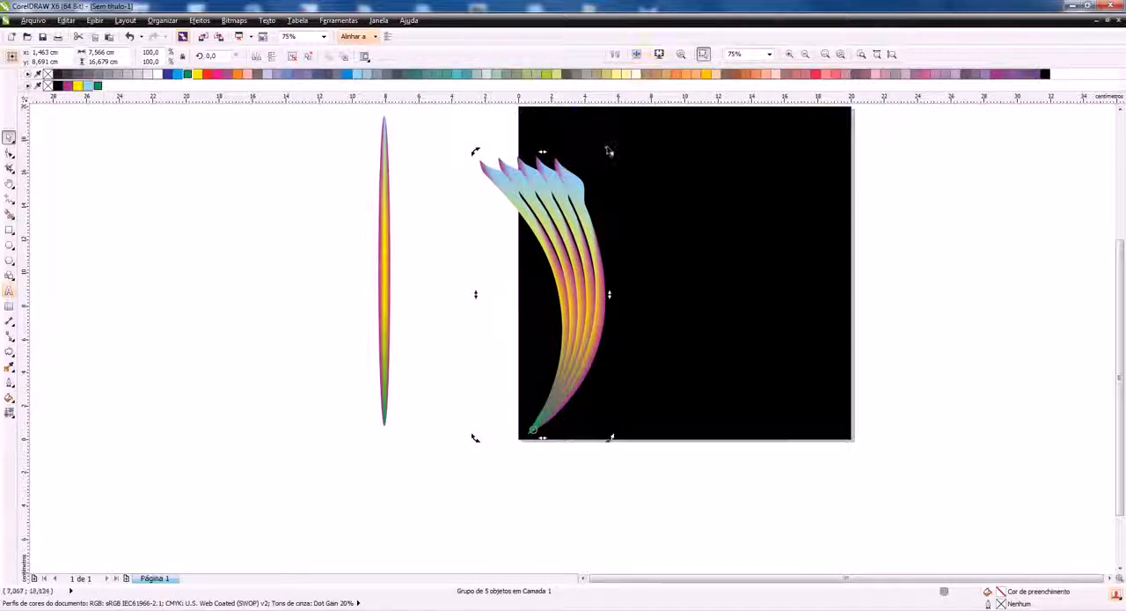
pyautogui.moveTo(611, 152); pyautogui.dragTo(660, 172)
pyautogui.click(477, 224)
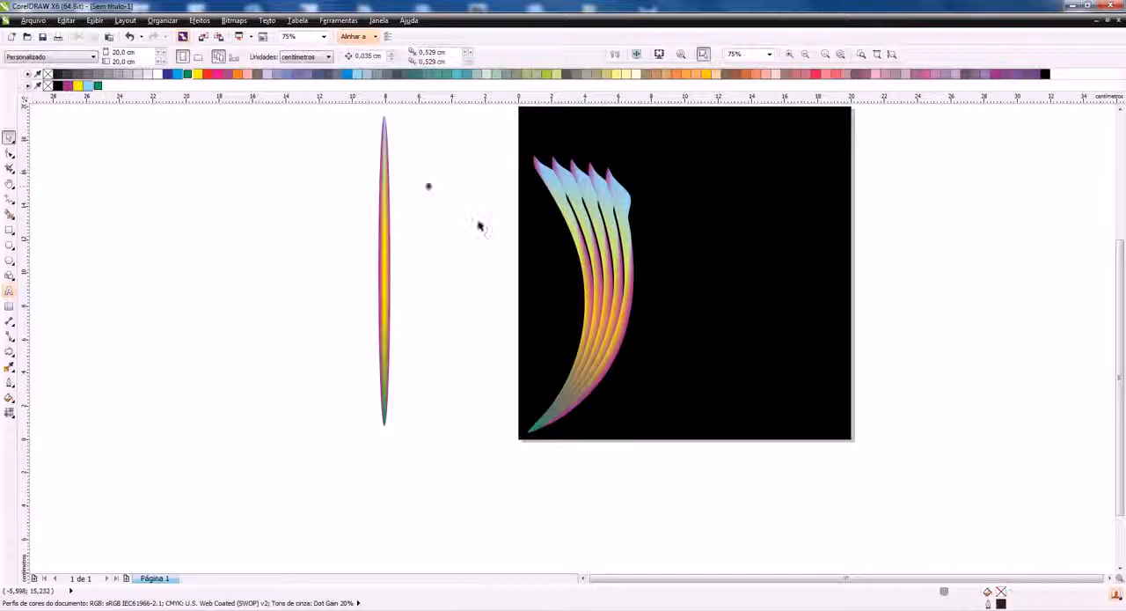
# Apply a 2 × 2 mesh fill to the black square and colour its lower-left corner node green
pyautogui.click(680, 146)
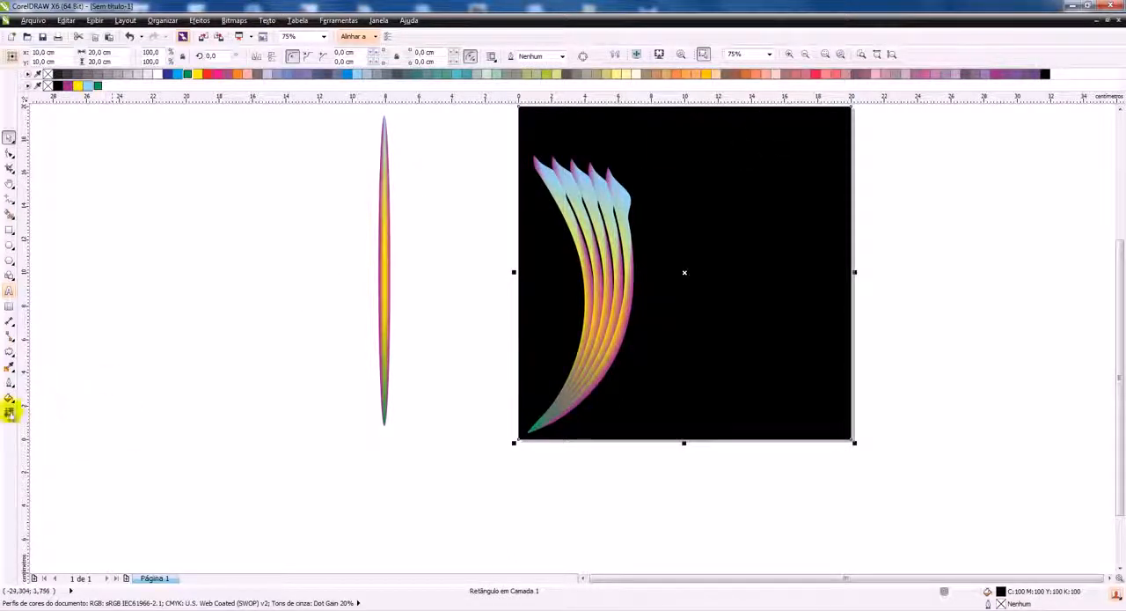
pyautogui.click(8, 410)
pyautogui.moveTo(485, 382)
pyautogui.mouseDown()
pyautogui.moveTo(474, 467)
pyautogui.moveTo(554, 505)
pyautogui.moveTo(597, 428)
pyautogui.moveTo(570, 429)
pyautogui.mouseUp()
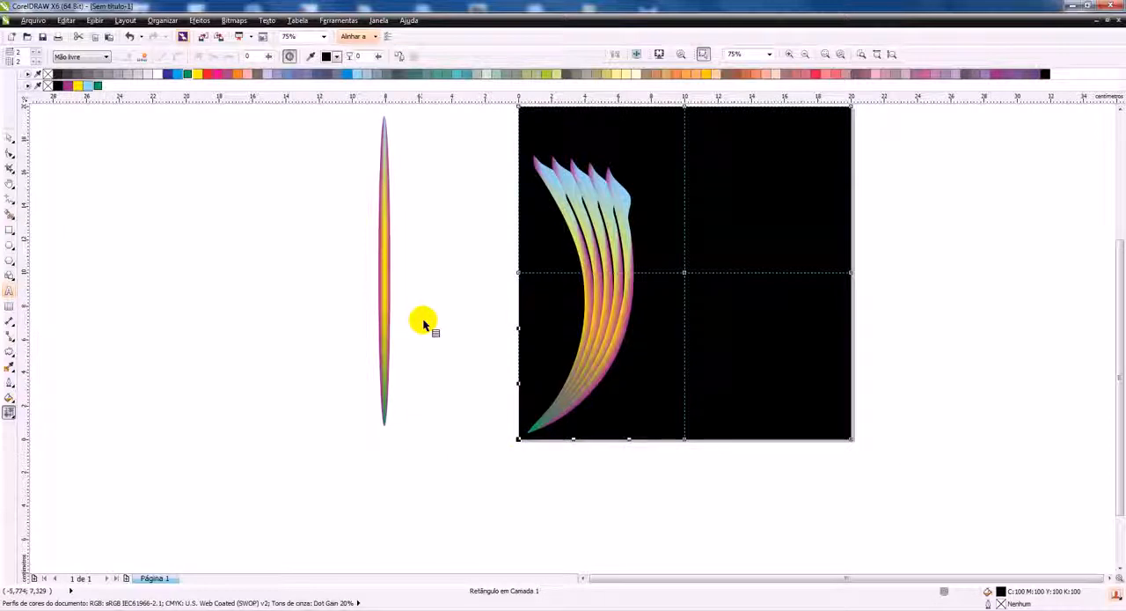
pyautogui.click(96, 58)
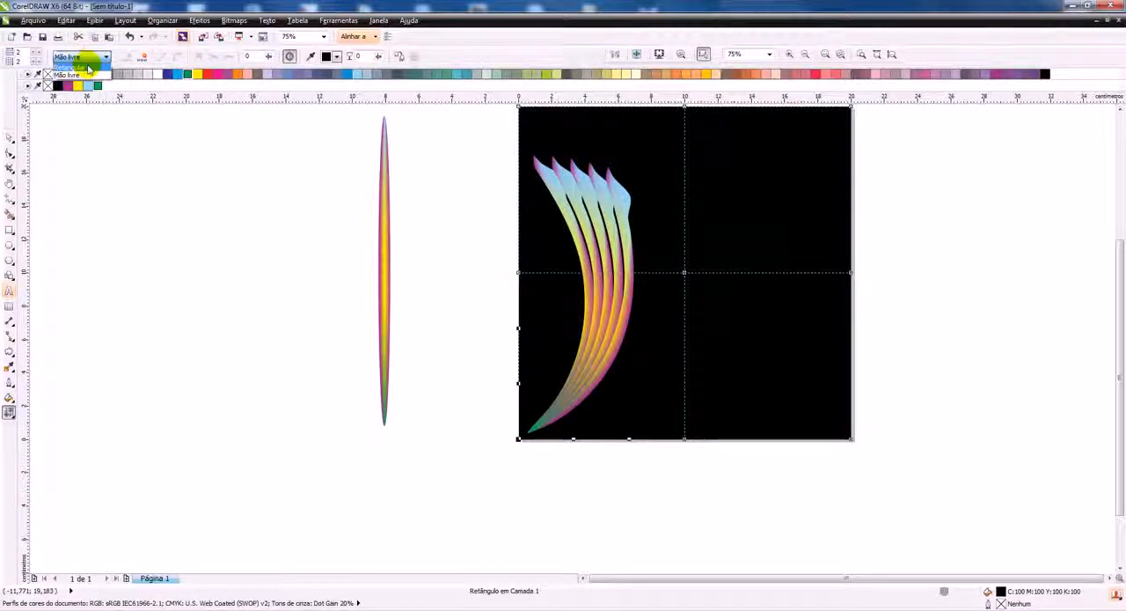
pyautogui.click(69, 75)
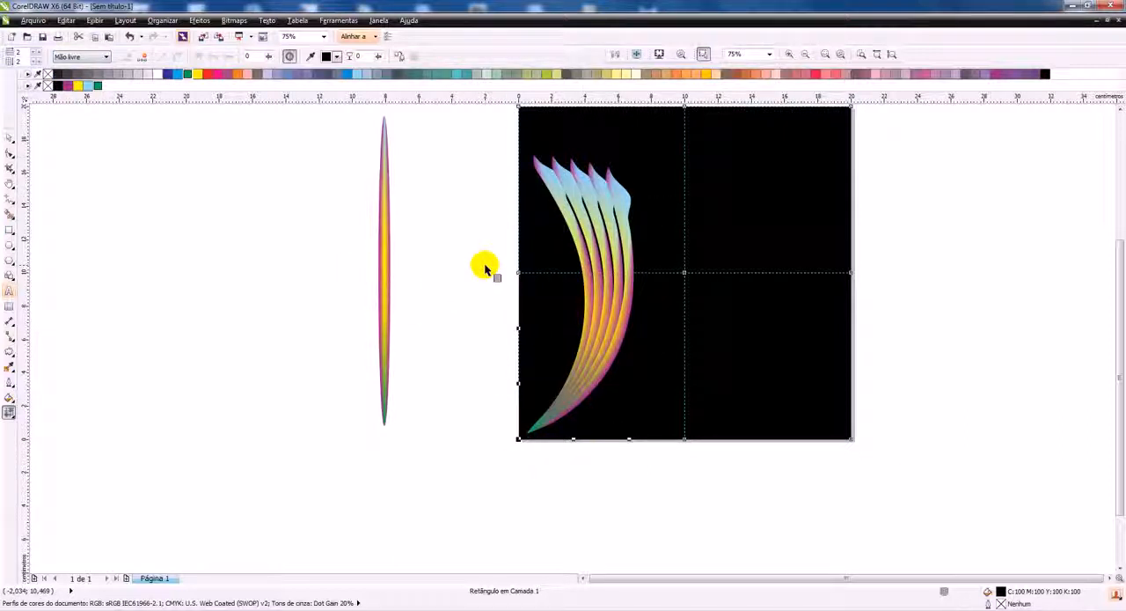
pyautogui.moveTo(478, 390)
pyautogui.mouseDown()
pyautogui.moveTo(550, 479)
pyautogui.moveTo(553, 447)
pyautogui.mouseUp()
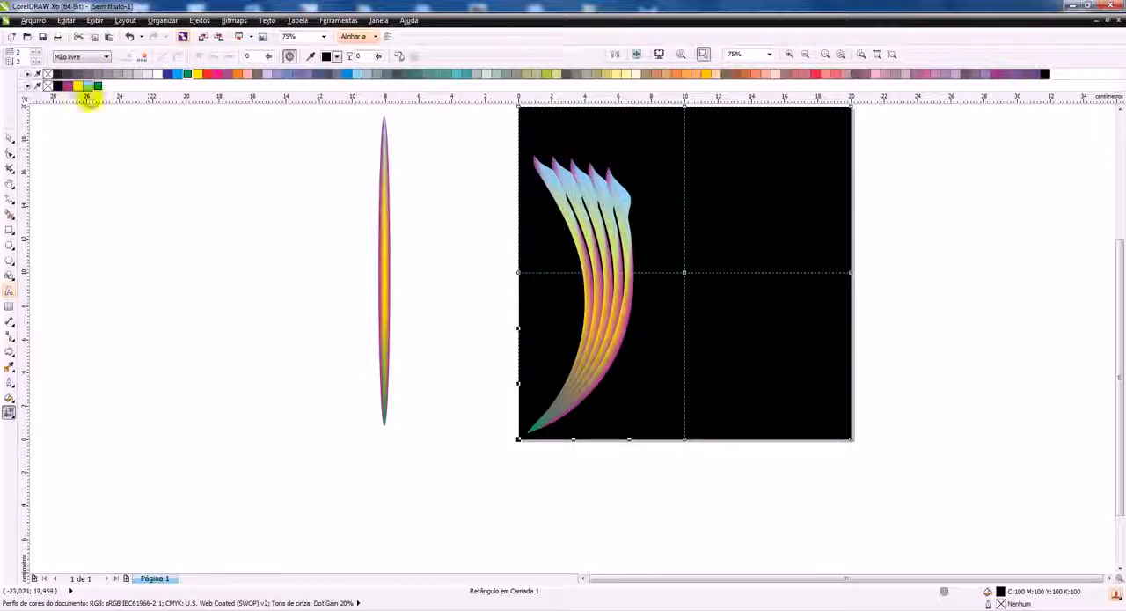
pyautogui.click(99, 86)
# Colour the square's centre mesh node yellow and its upper-right corner node bluish purple
pyautogui.click(656, 216)
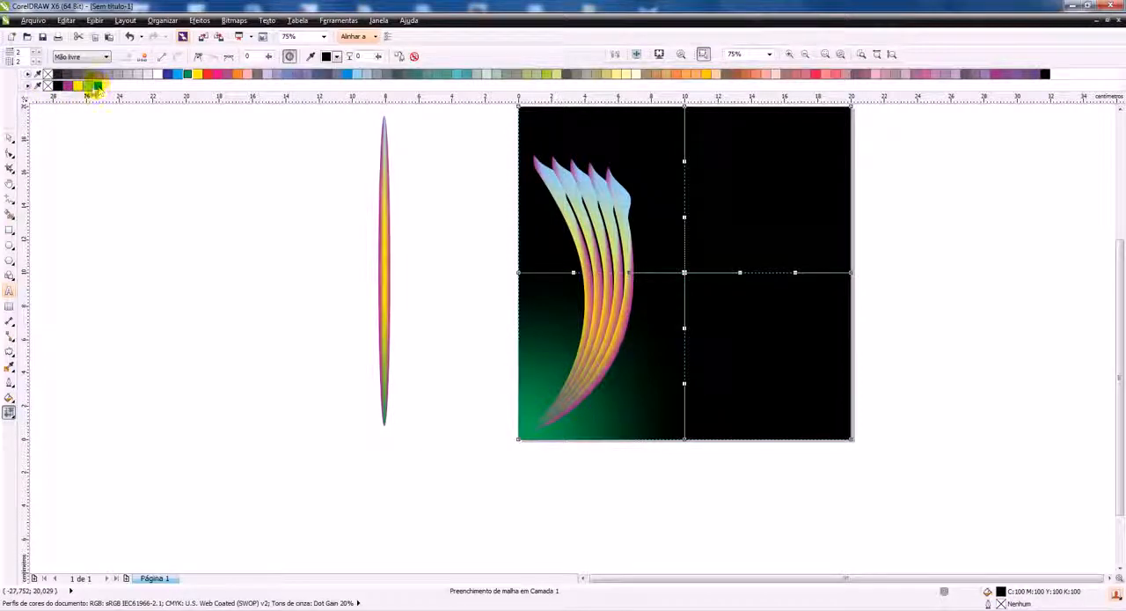
pyautogui.click(78, 86)
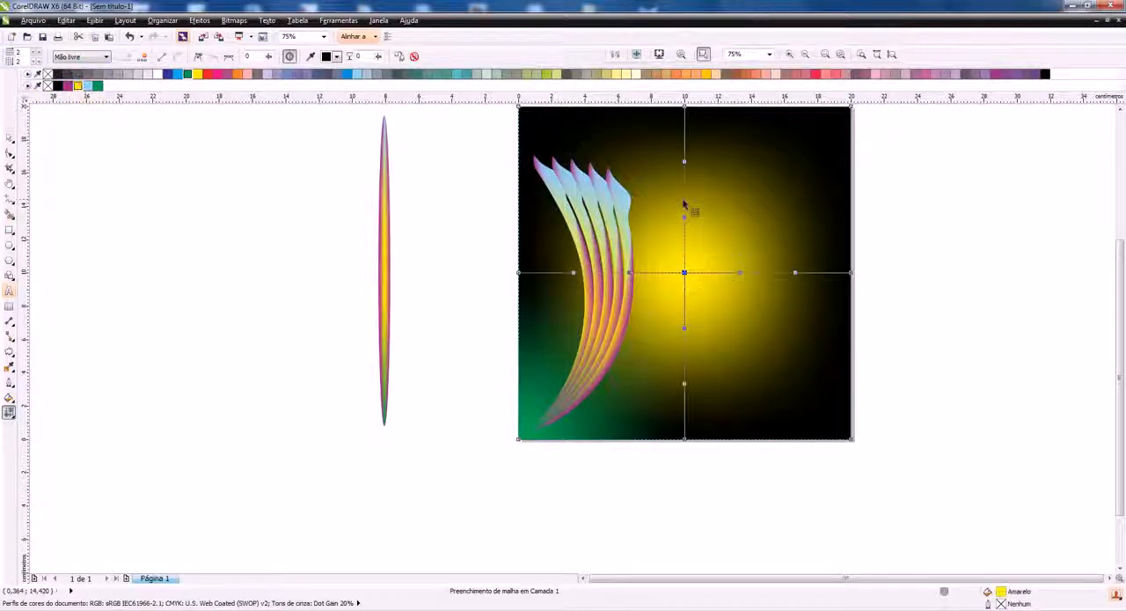
pyautogui.moveTo(901, 144)
pyautogui.mouseDown()
pyautogui.moveTo(836, 130)
pyautogui.moveTo(823, 96)
pyautogui.moveTo(869, 107)
pyautogui.moveTo(886, 164)
pyautogui.mouseUp()
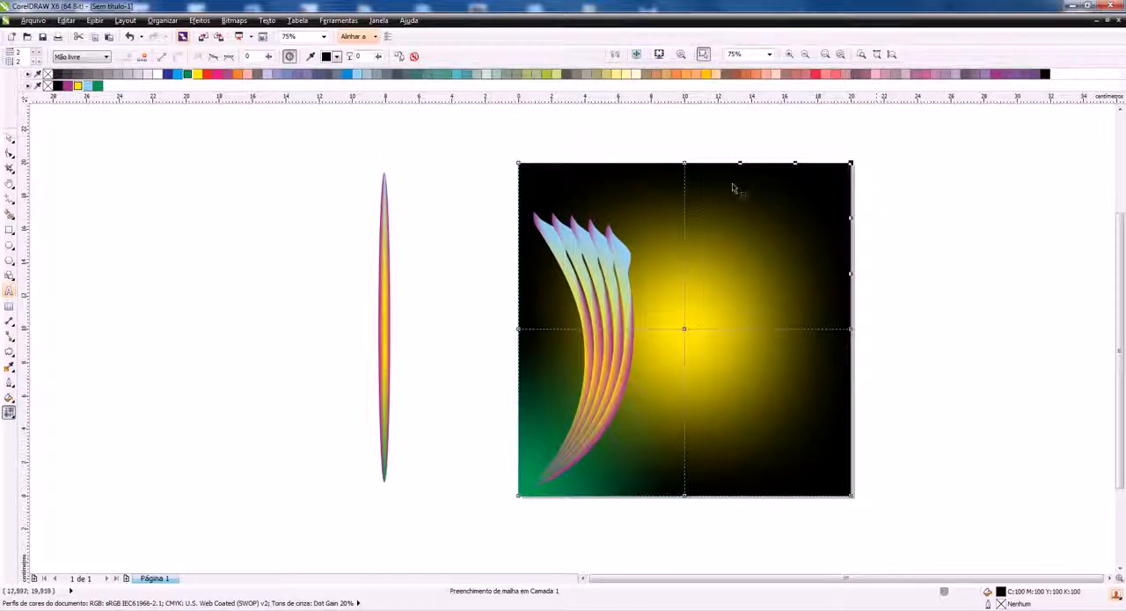
pyautogui.click(69, 85)
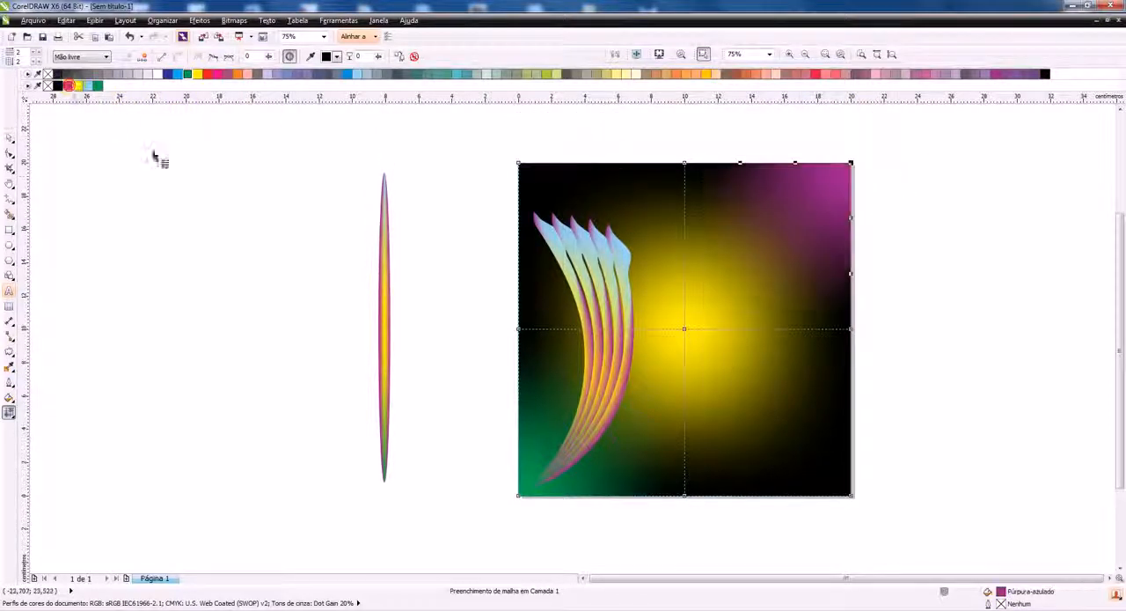
pyautogui.click(9, 136)
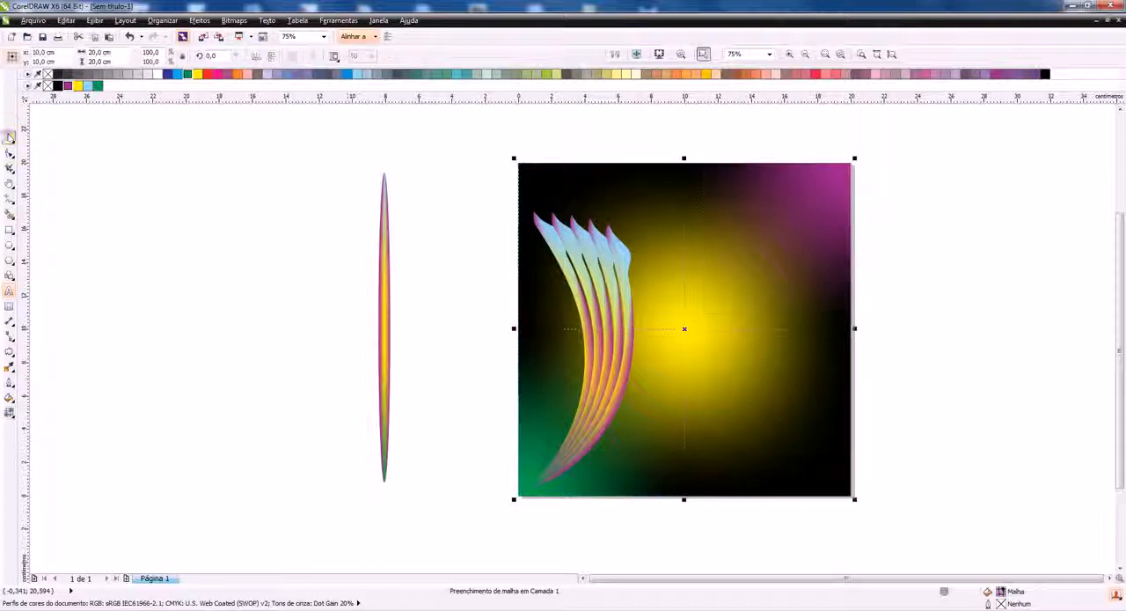
pyautogui.click(430, 223)
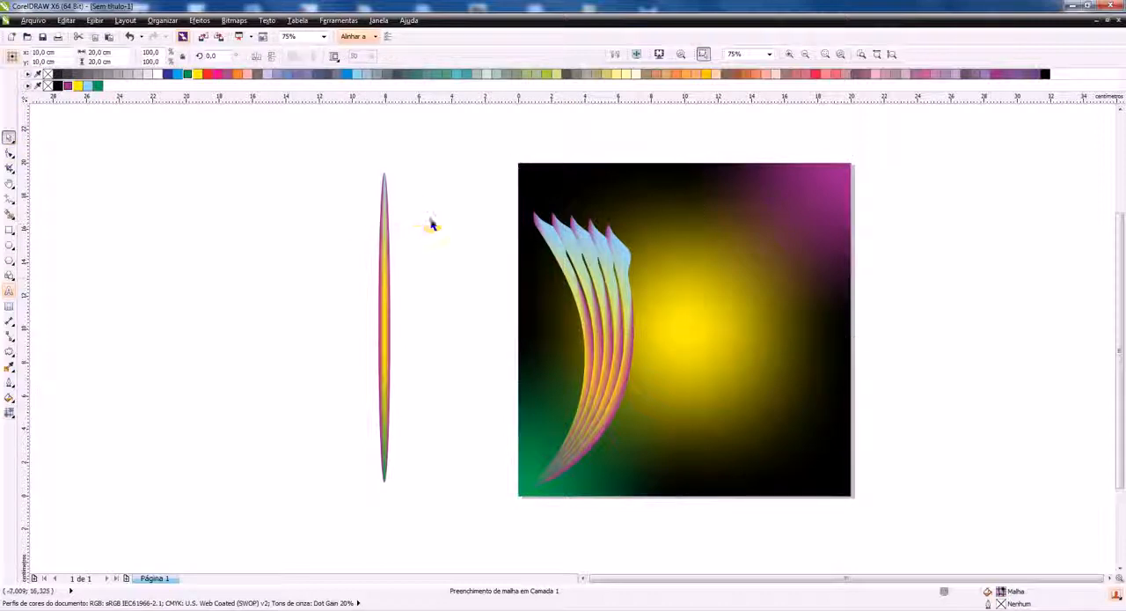
# Apply a uniform transparency of 50 to the group of five arcs with the merge mode Adicionar
pyautogui.click(599, 247)
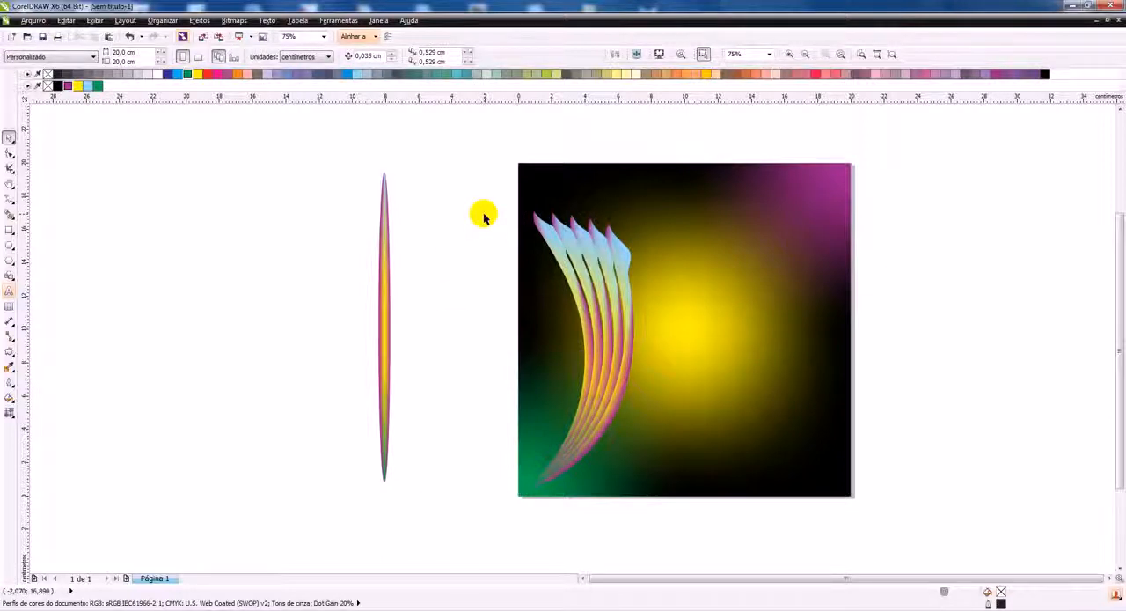
pyautogui.click(580, 278)
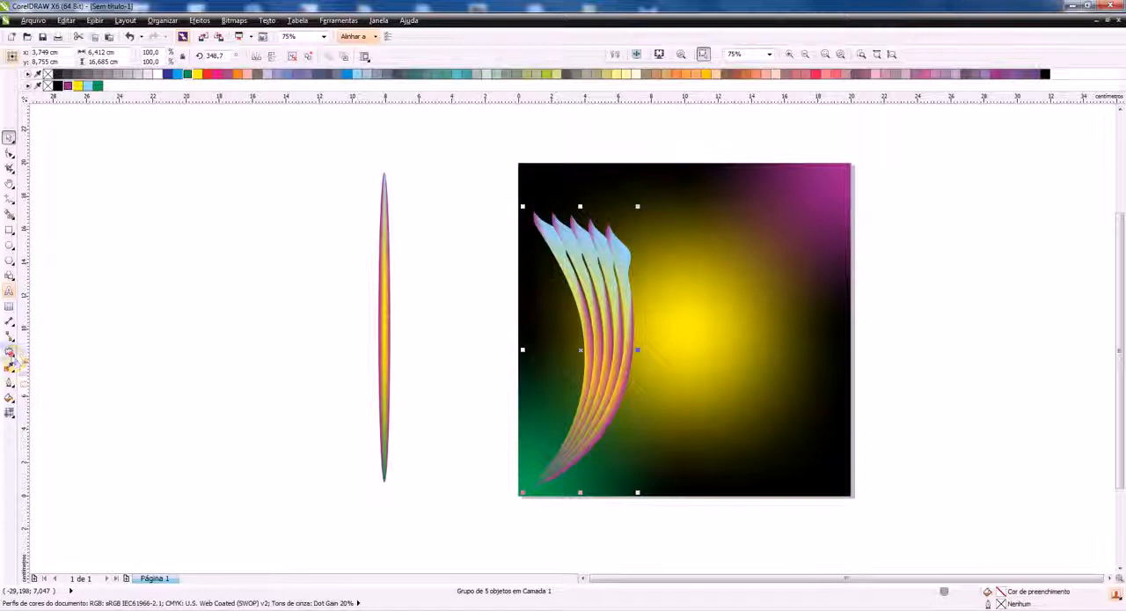
pyautogui.click(10, 359)
pyautogui.click(88, 433)
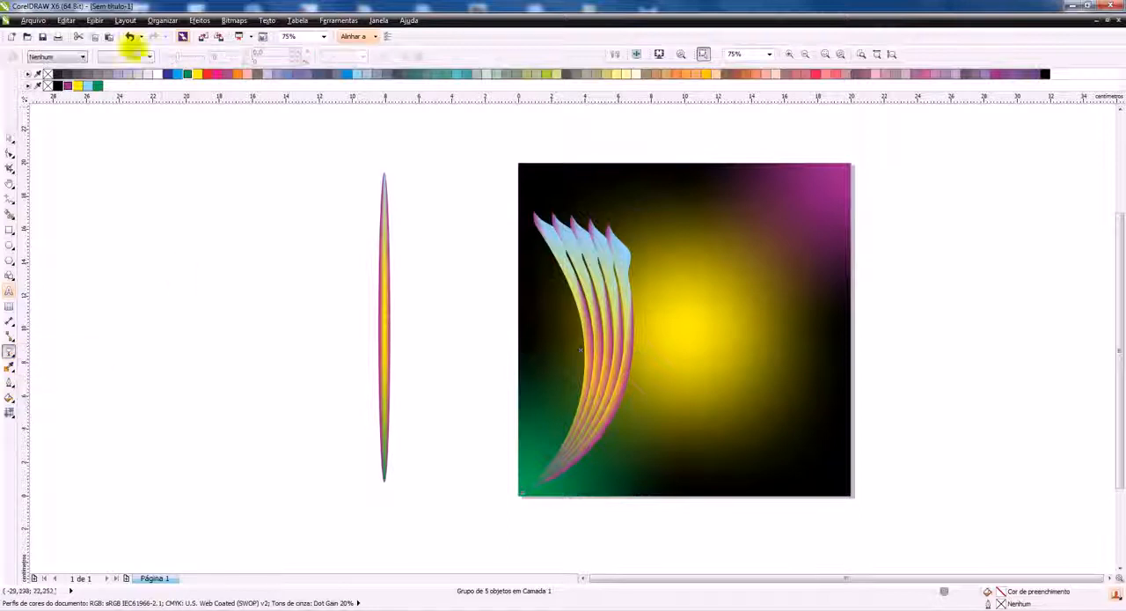
pyautogui.click(72, 57)
pyautogui.click(37, 73)
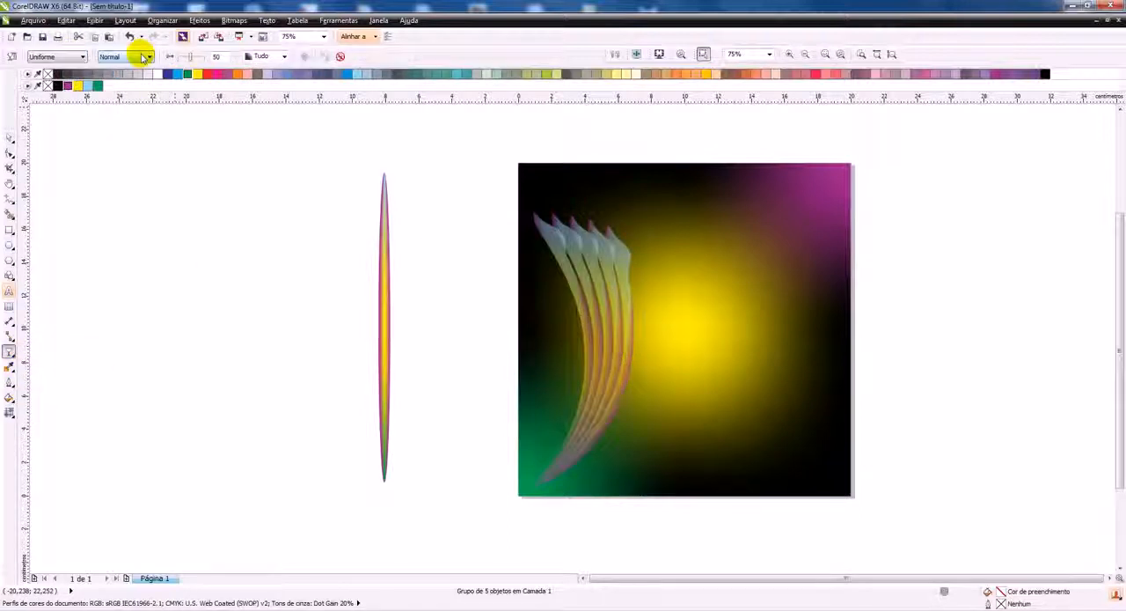
pyautogui.click(148, 56)
pyautogui.click(119, 76)
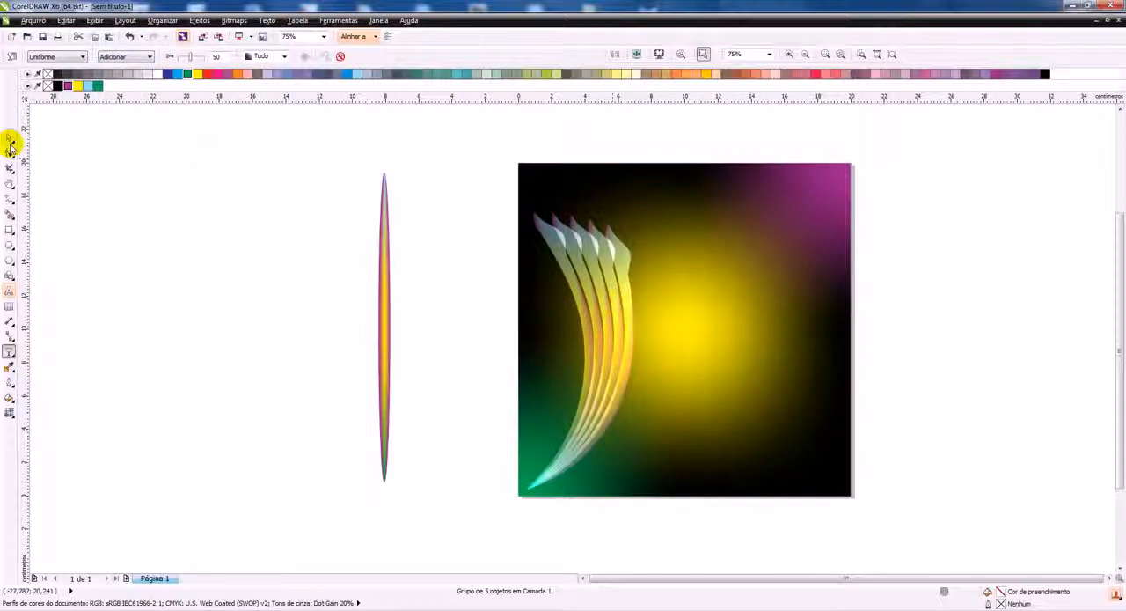
# Try the Diferença and Subtrair merge modes on the arc group's transparency and return it to Adicionar
pyautogui.click(113, 57)
pyautogui.click(115, 91)
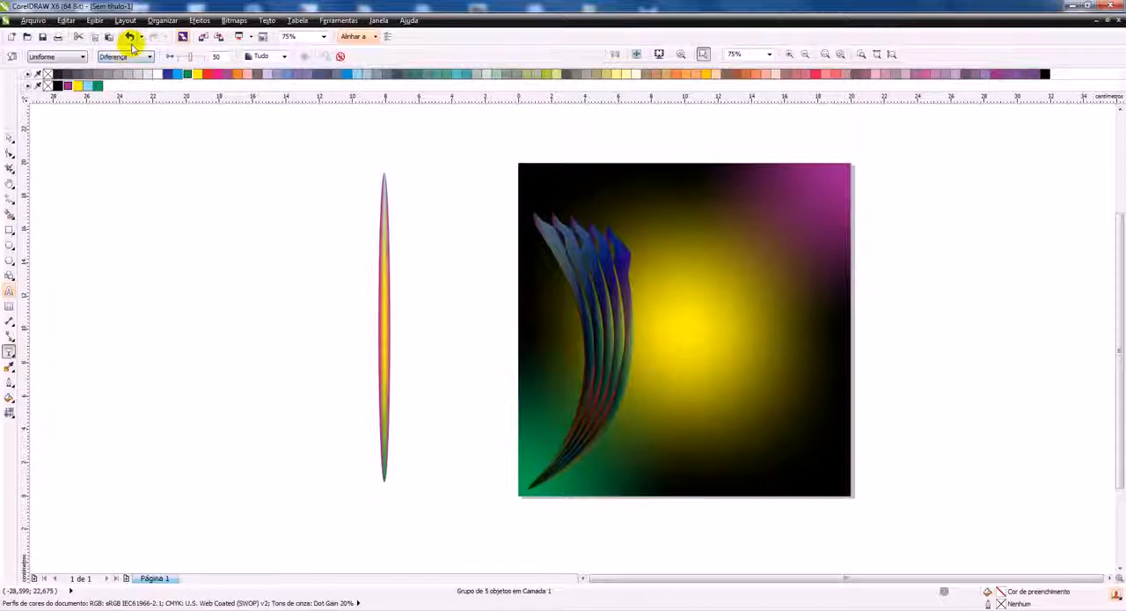
pyautogui.click(128, 56)
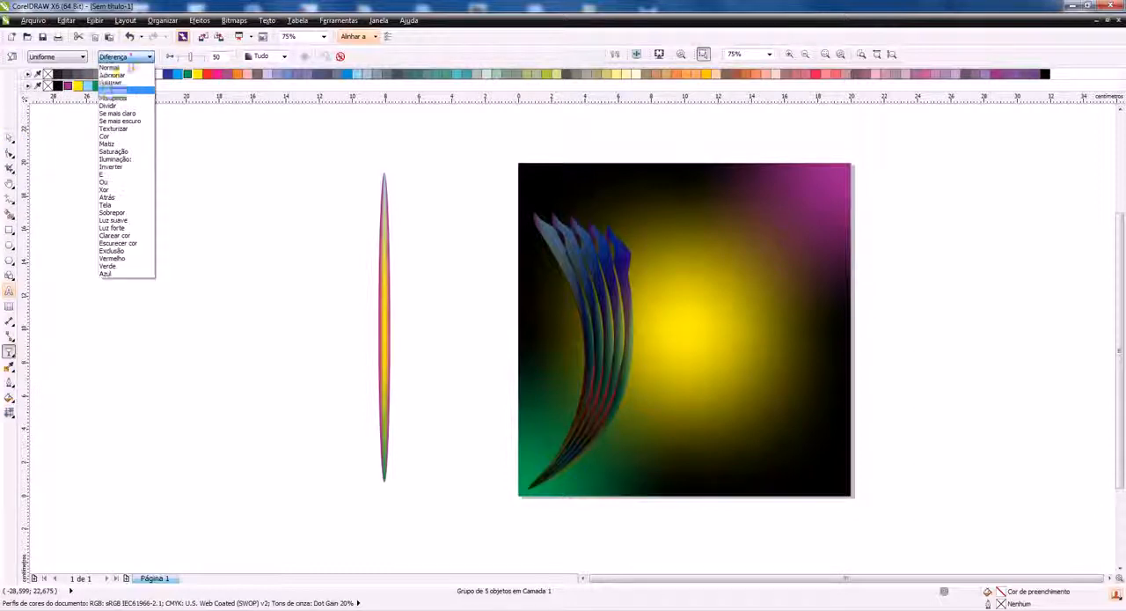
pyautogui.click(121, 82)
pyautogui.click(125, 56)
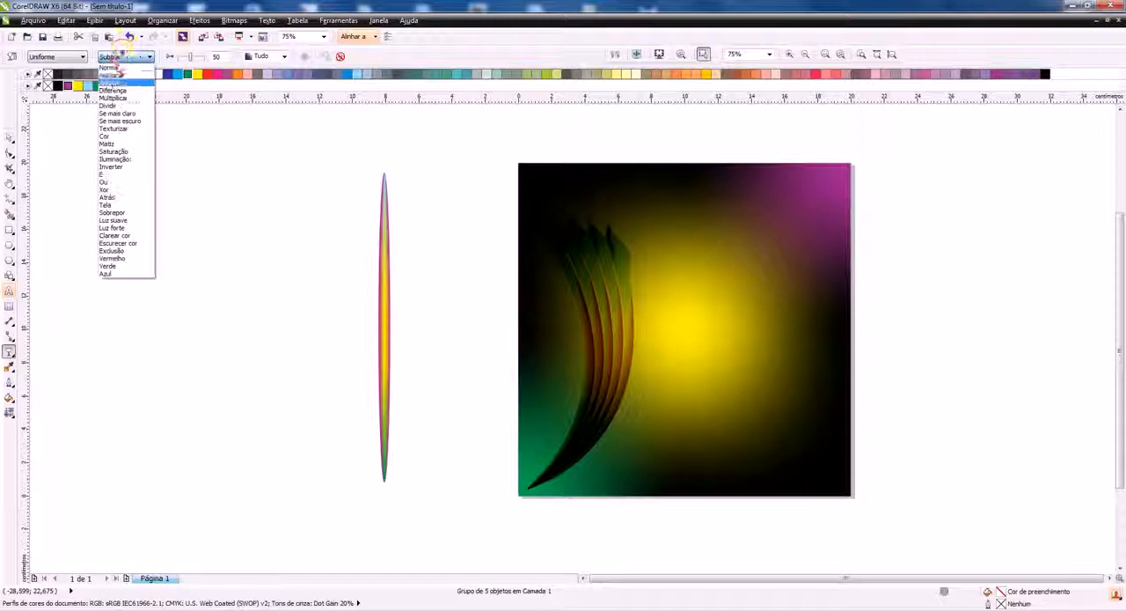
pyautogui.click(112, 76)
# Rotate the arc group to about 266° across the middle of the square and stretch it to about 21.4 cm wide
pyautogui.click(9, 137)
pyautogui.click(607, 289)
pyautogui.moveTo(639, 212); pyautogui.dragTo(810, 526)
pyautogui.click(928, 466)
pyautogui.moveTo(779, 480); pyautogui.dragTo(724, 337)
pyautogui.click(724, 338)
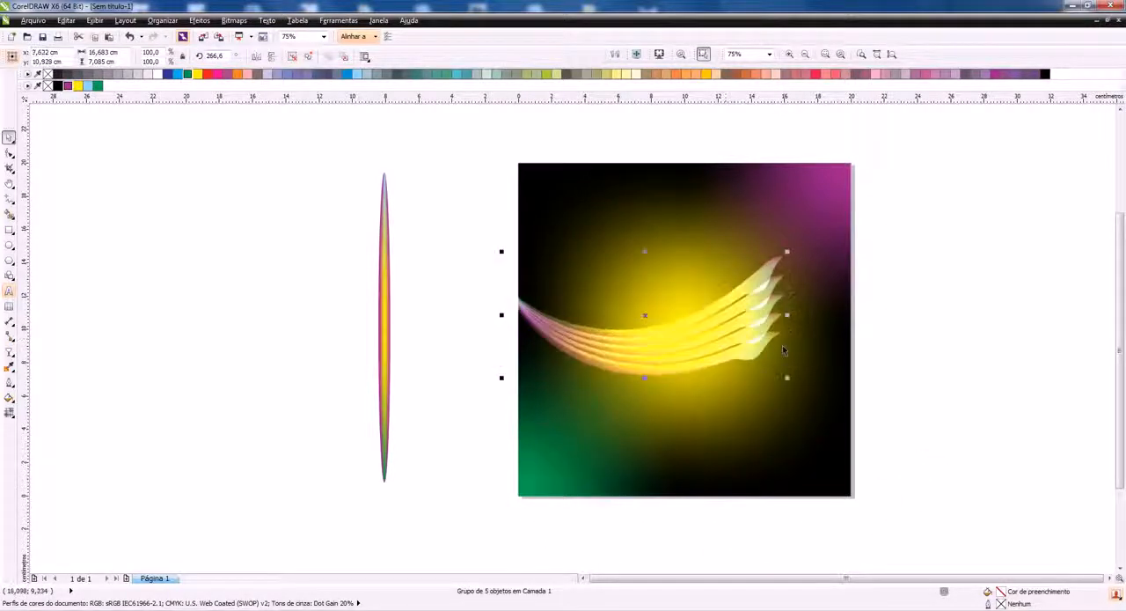
pyautogui.moveTo(787, 314); pyautogui.dragTo(865, 313)
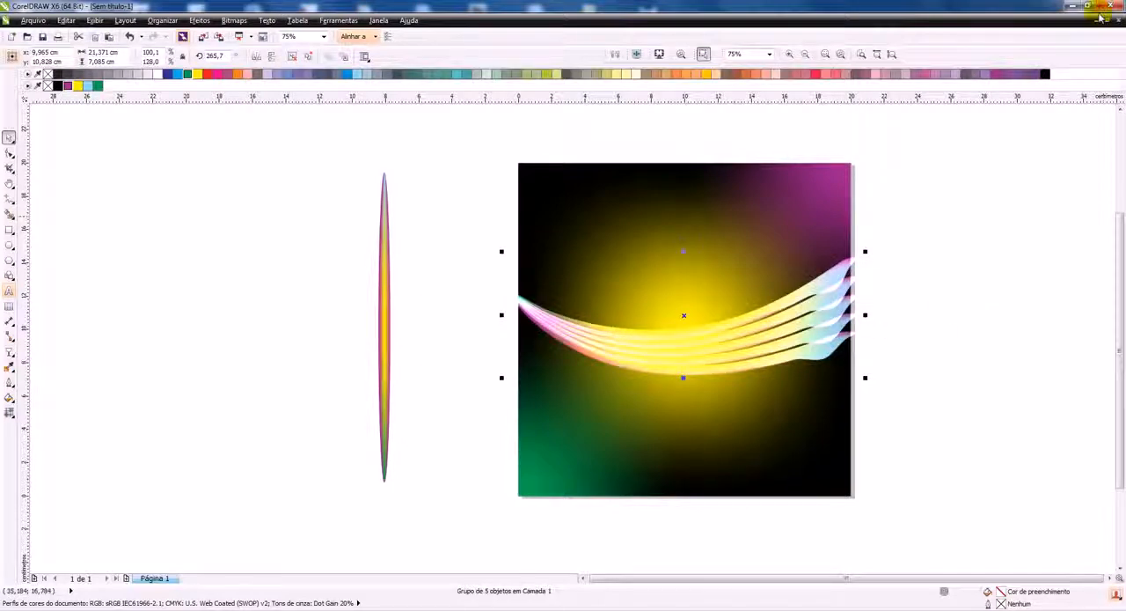
# Duplicate the arc group about 0.3 cm lower over the original and add a vertically mirrored copy along the square's upper edge
pyautogui.press('Down')
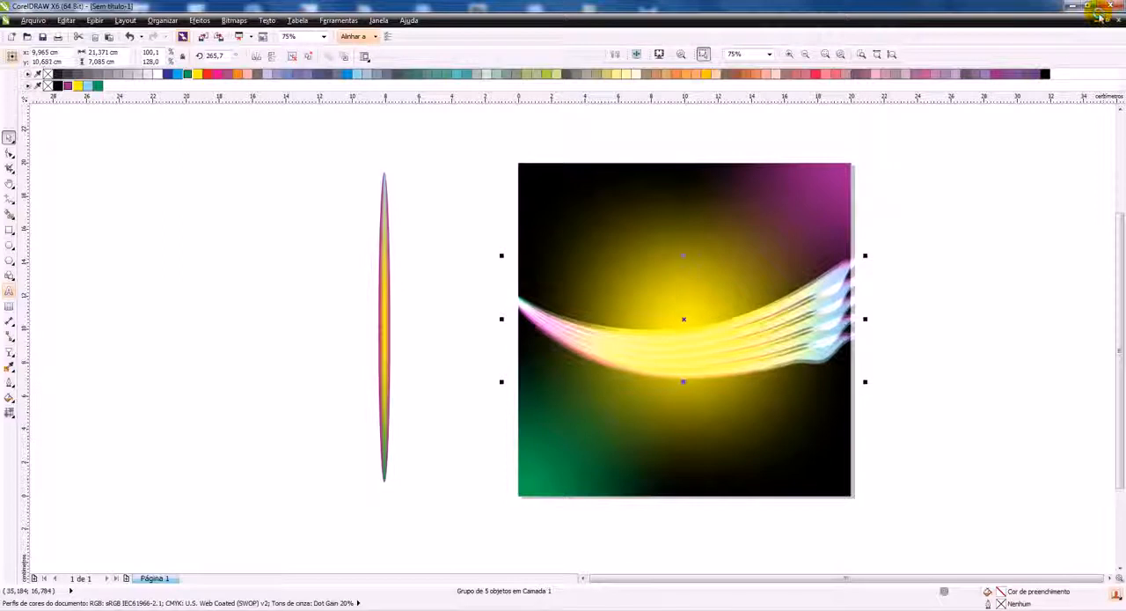
pyautogui.press('Down')
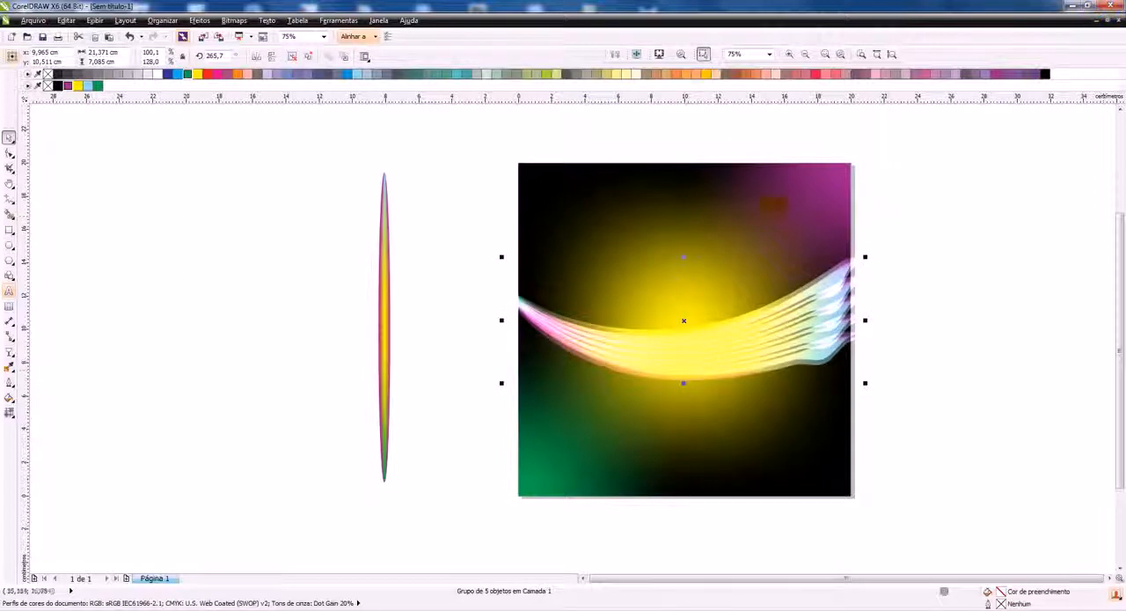
pyautogui.moveTo(703, 359); pyautogui.dragTo(700, 228)
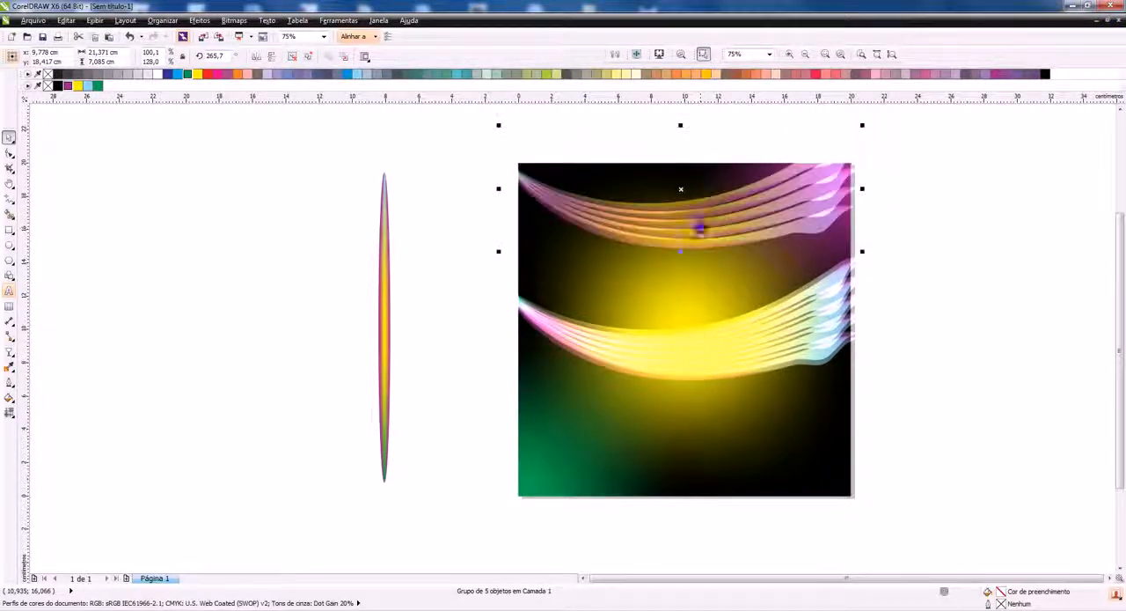
pyautogui.click(257, 57)
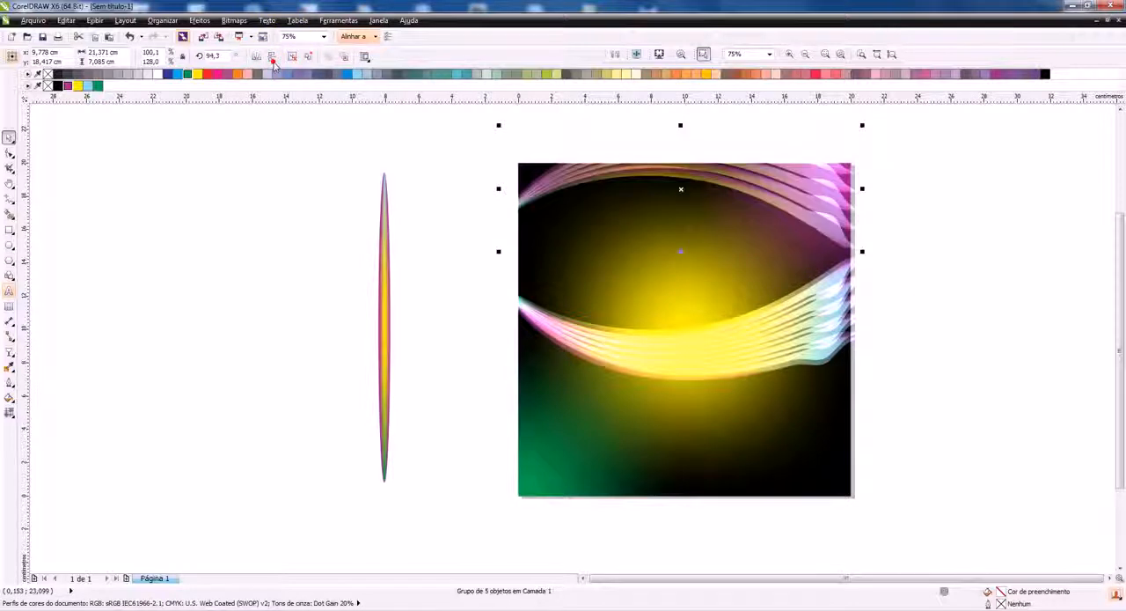
# Flatten the upper arc group to about 4.5 cm high, rotated to about 96.8°, and duplicate it about 0.25 cm lower
pyautogui.moveTo(681, 127); pyautogui.dragTo(691, 183)
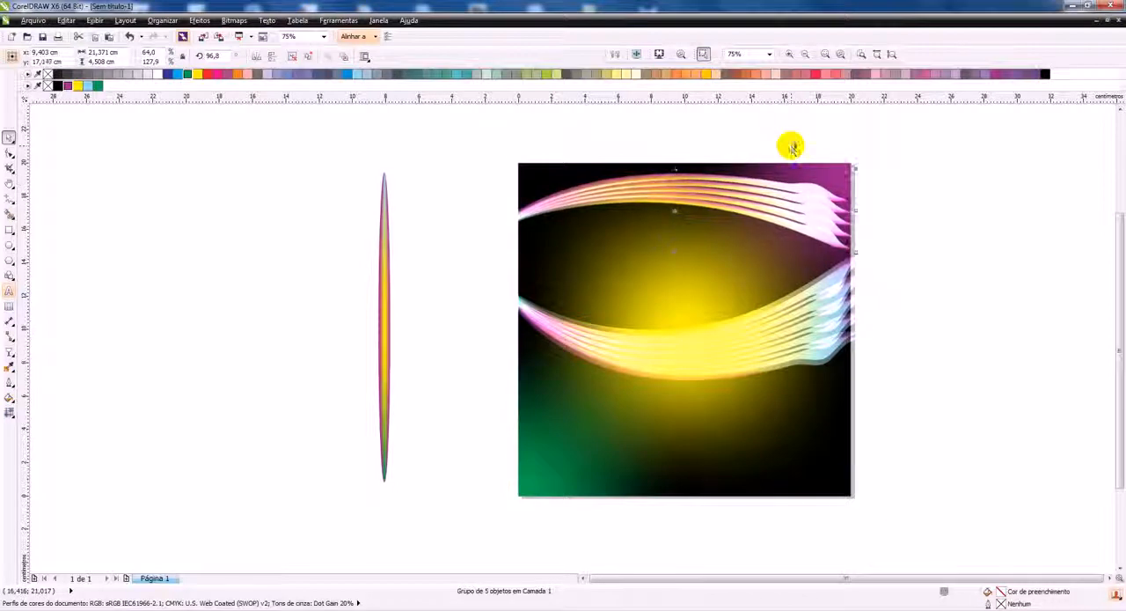
pyautogui.press('Down')
pyautogui.press('Down')
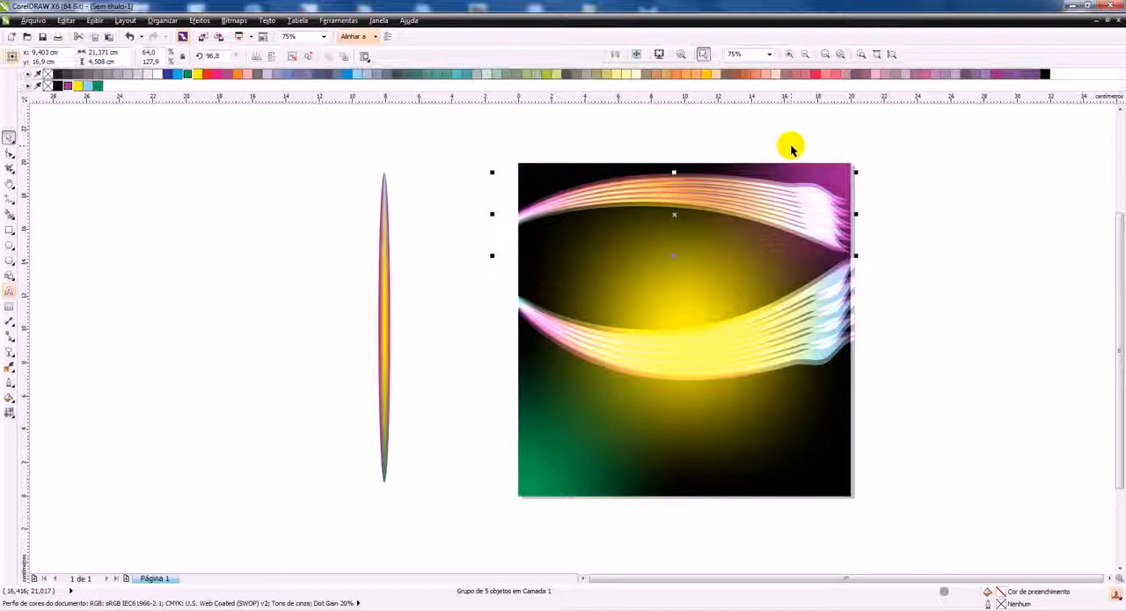
# Add a vertically mirrored copy of the middle arc group that crosses it and stretch the copy to about 25.6 cm wide
pyautogui.click(472, 290)
pyautogui.click(702, 335)
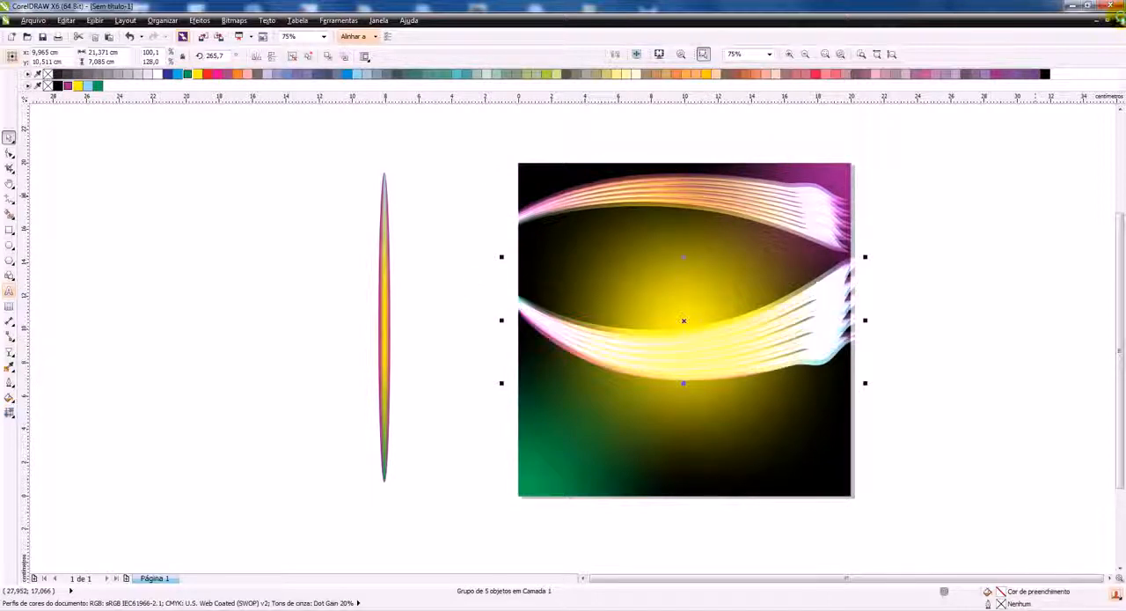
pyautogui.click(271, 55)
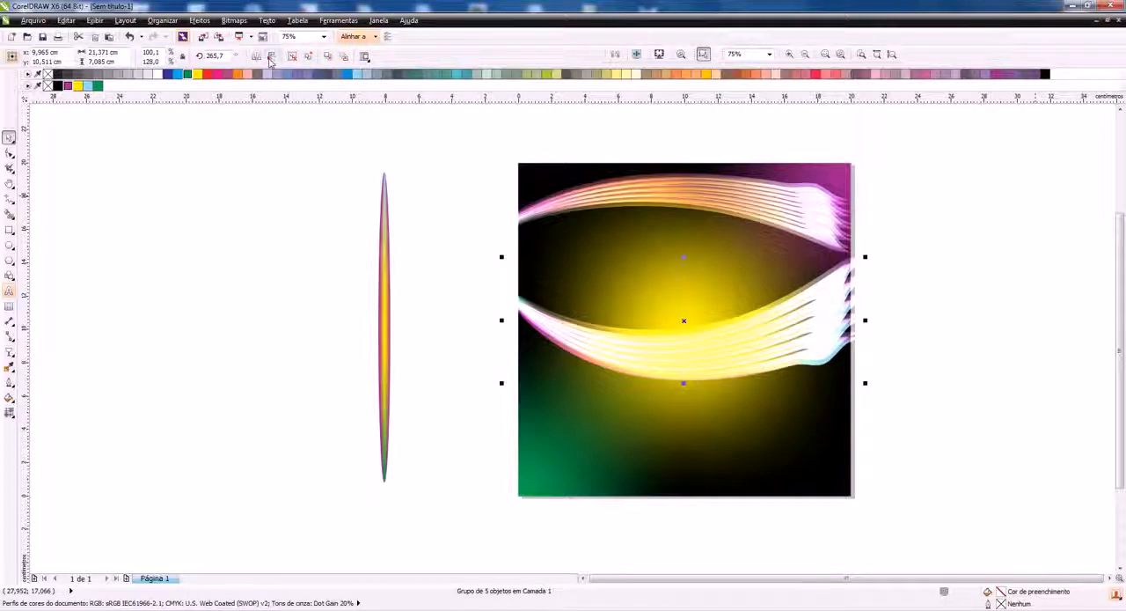
pyautogui.moveTo(667, 300); pyautogui.dragTo(666, 326)
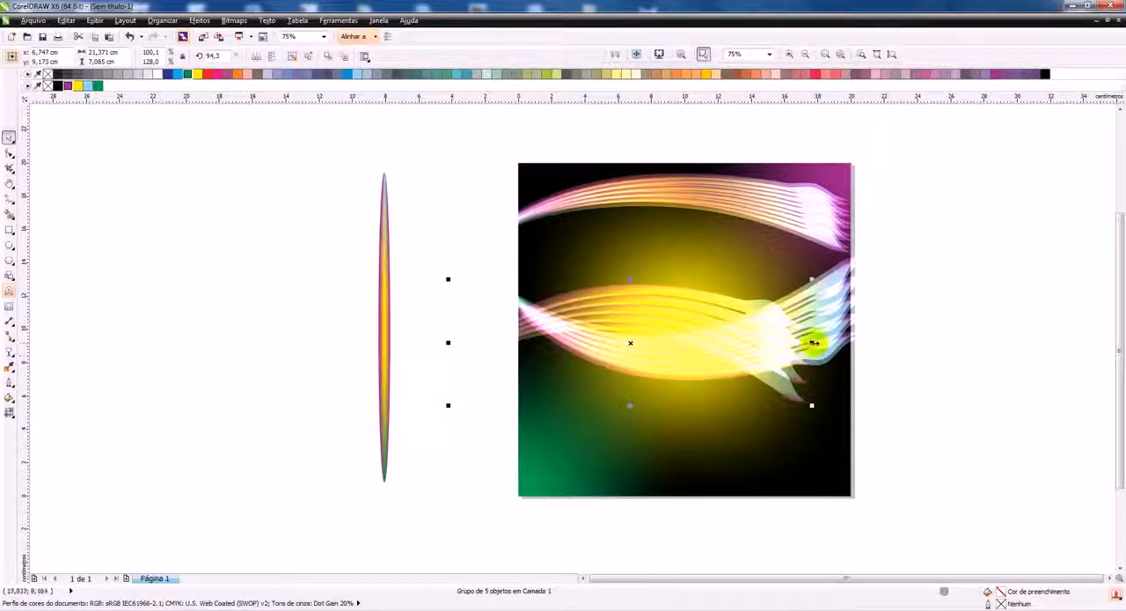
pyautogui.moveTo(813, 348); pyautogui.dragTo(886, 341)
pyautogui.click(941, 295)
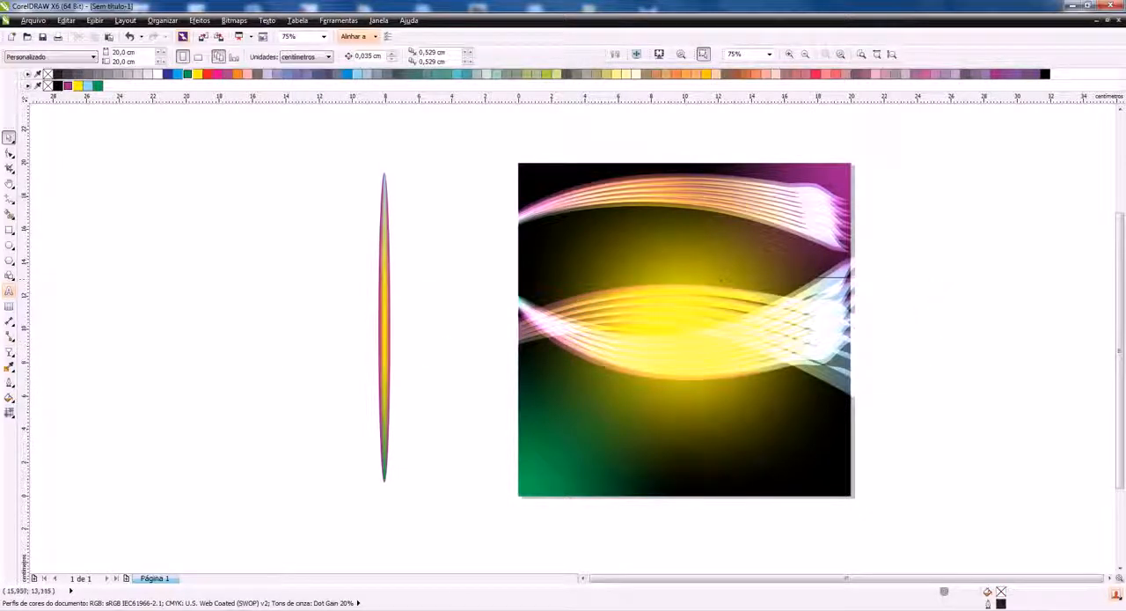
# Shift the duplicate of the upper arc group to about x 9.8 cm, y 16.4 cm, slightly below the other one
pyautogui.click(652, 189)
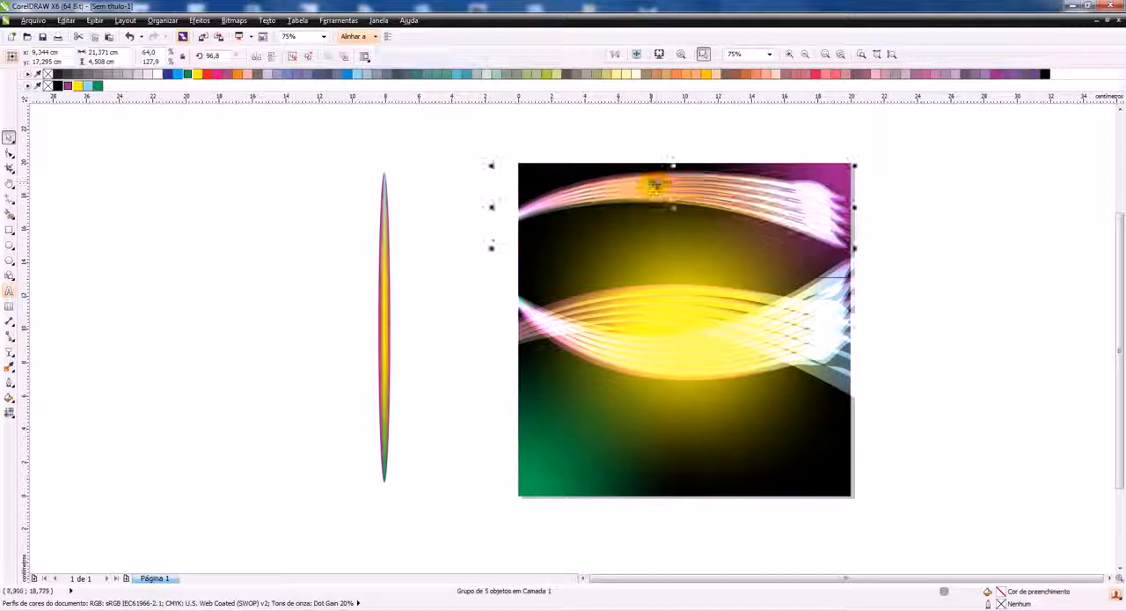
pyautogui.moveTo(668, 183)
pyautogui.mouseDown()
pyautogui.moveTo(666, 226)
pyautogui.moveTo(684, 196)
pyautogui.mouseUp()
pyautogui.rightClick(666, 225)
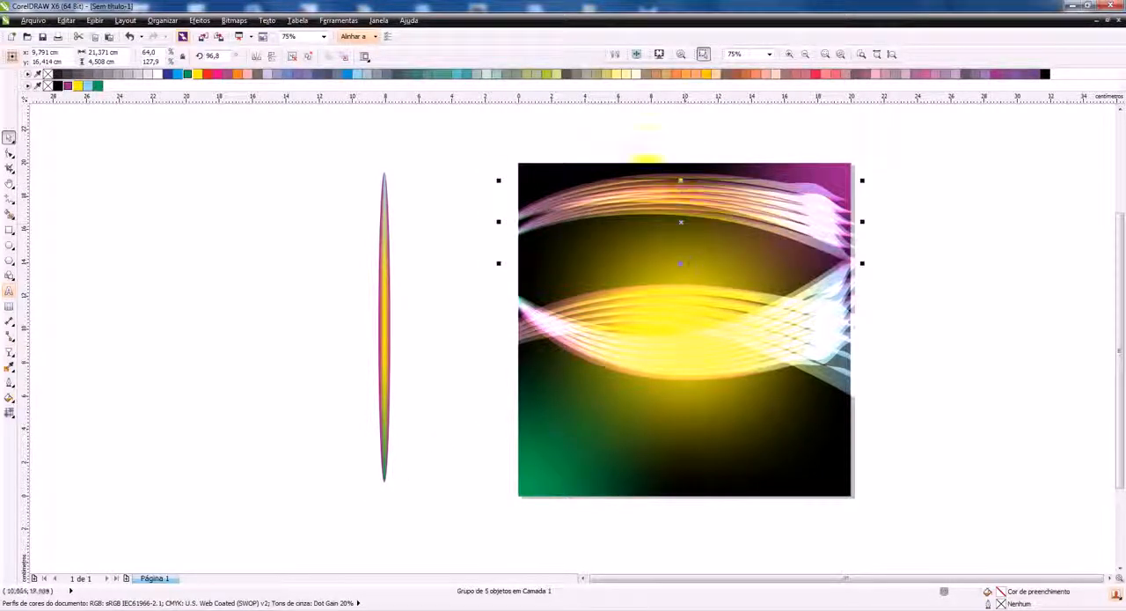
# Copy the two upper arc groups to the square's lower edge and mirror the copies vertically
pyautogui.moveTo(457, 128); pyautogui.dragTo(897, 297)
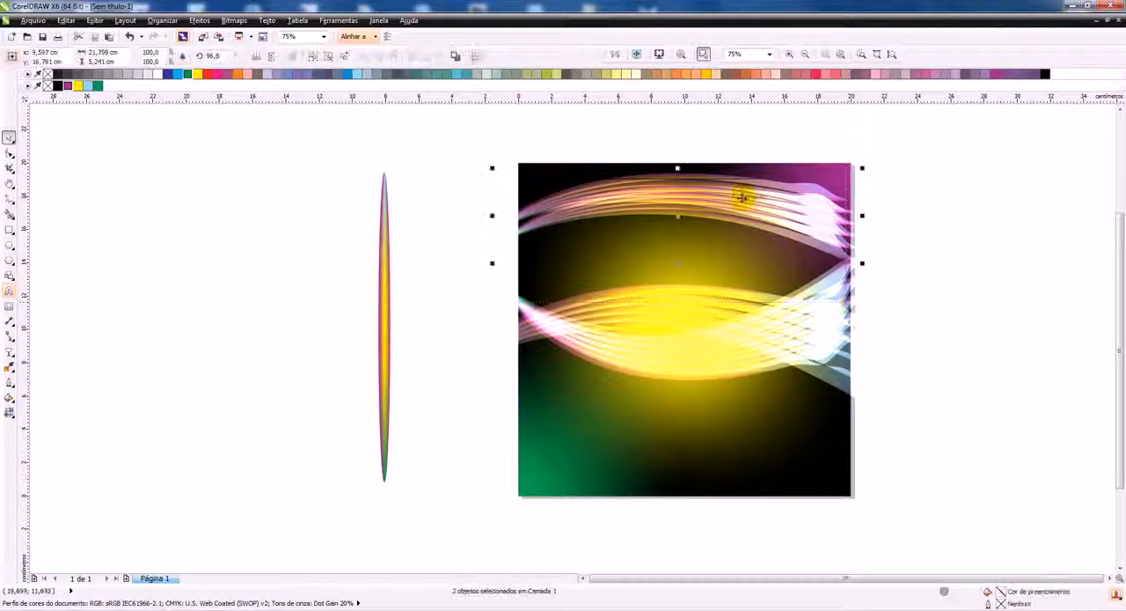
pyautogui.moveTo(681, 216); pyautogui.dragTo(694, 434)
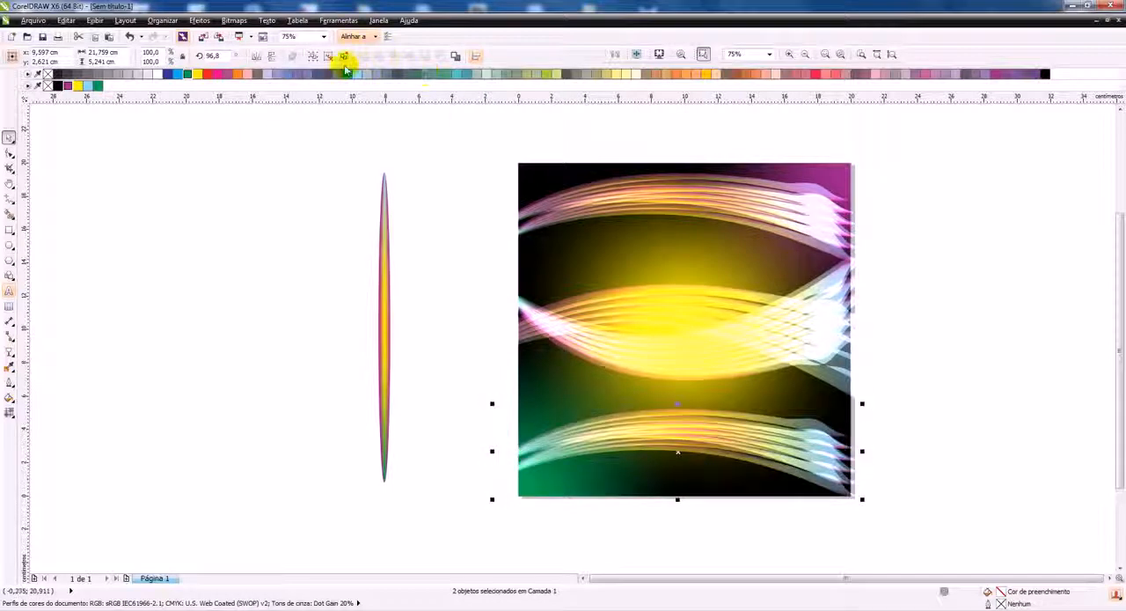
pyautogui.click(272, 57)
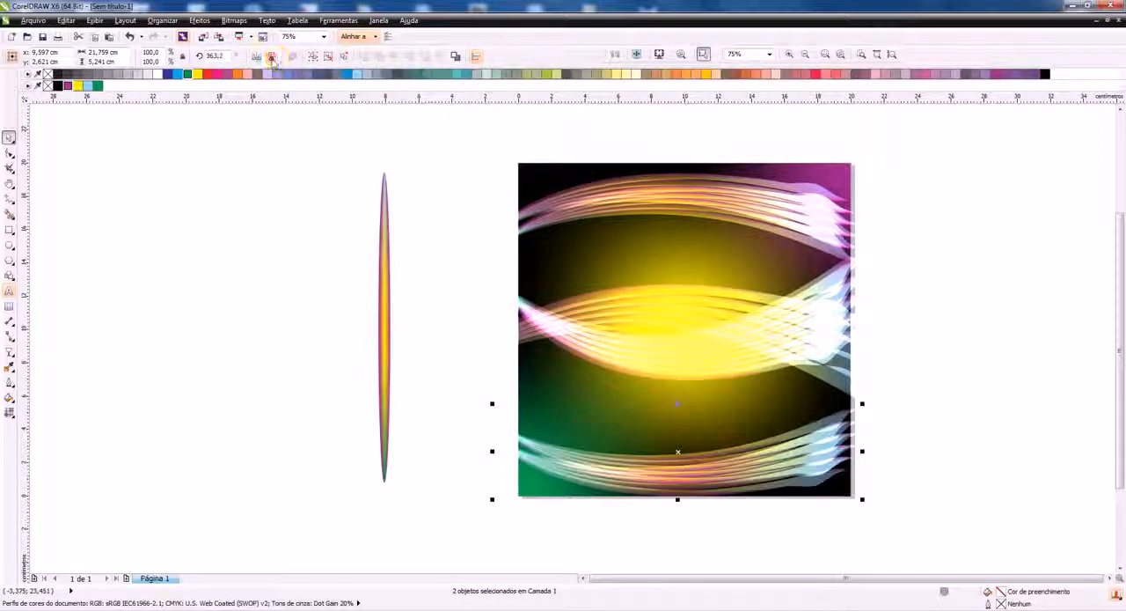
pyautogui.moveTo(751, 475); pyautogui.dragTo(757, 483)
pyautogui.click(978, 363)
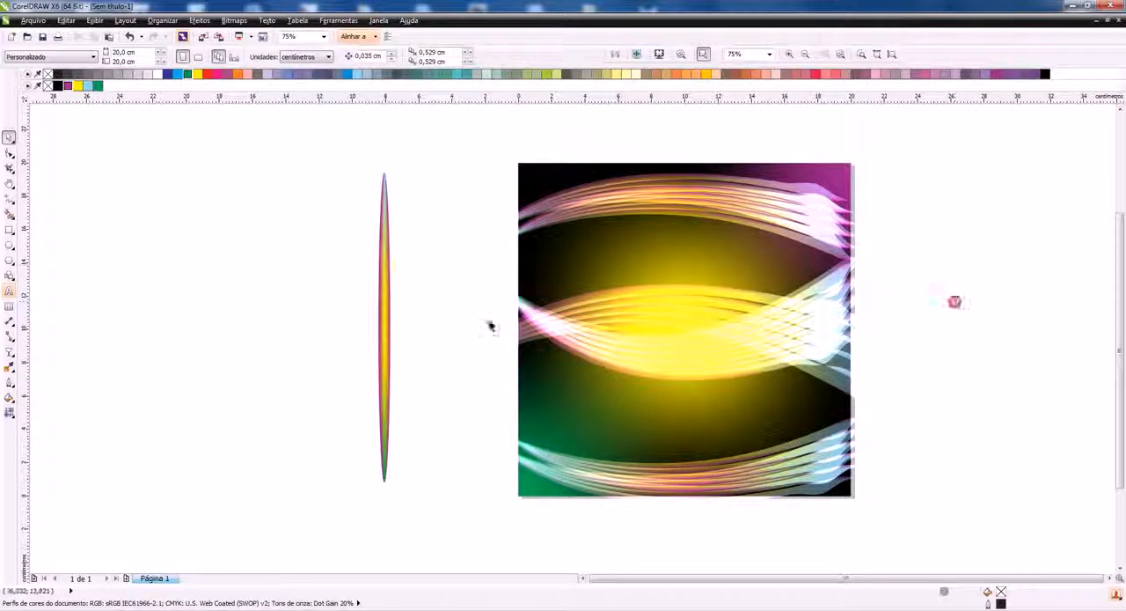
# Spread the middle waves by moving one arc group higher and the wide mirrored group down to about y 8 cm
pyautogui.moveTo(459, 290); pyautogui.dragTo(467, 230)
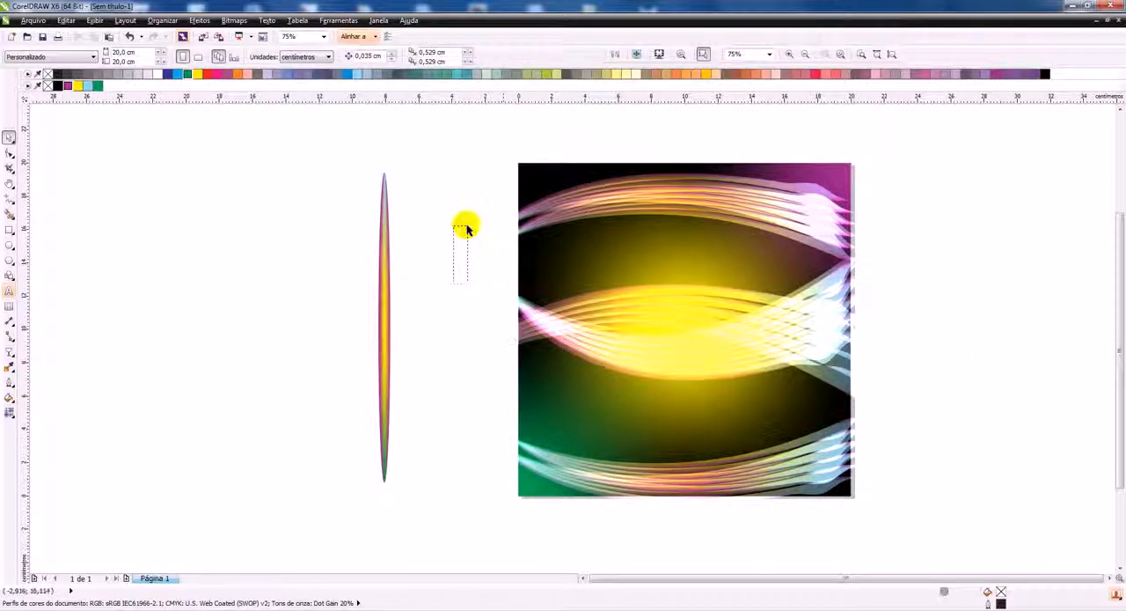
pyautogui.click(849, 280)
pyautogui.moveTo(863, 318); pyautogui.dragTo(898, 319)
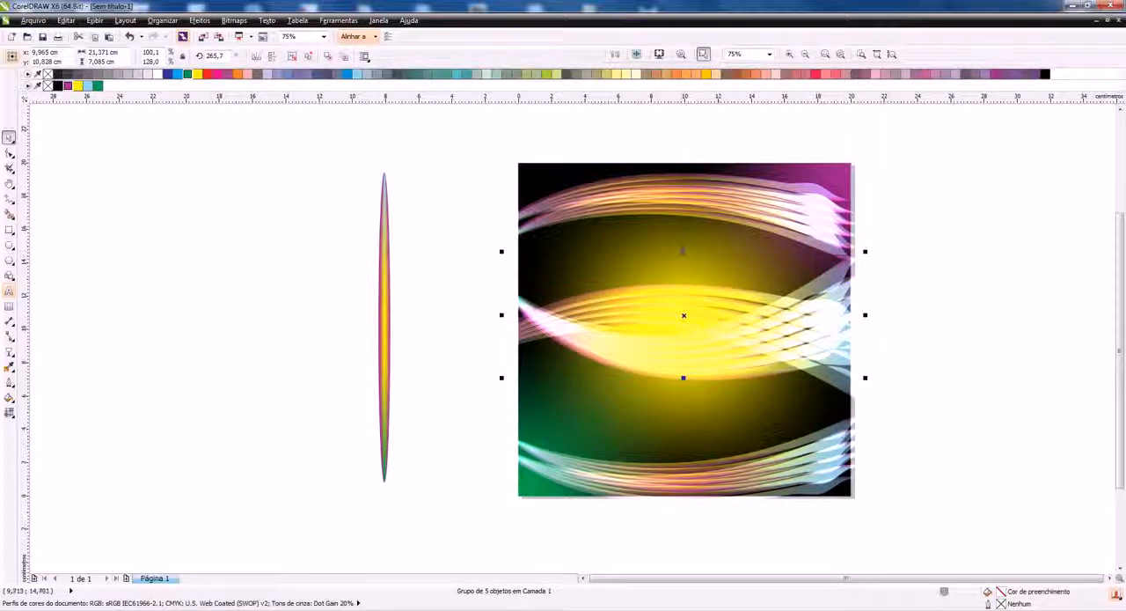
pyautogui.moveTo(682, 251); pyautogui.dragTo(684, 223)
pyautogui.moveTo(753, 346); pyautogui.dragTo(756, 364)
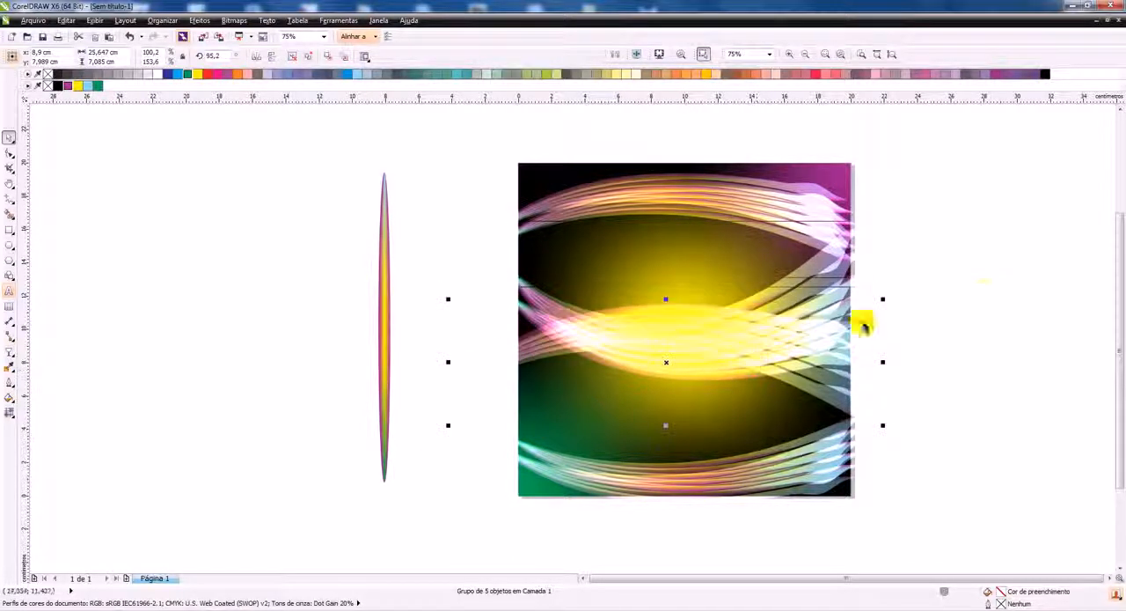
pyautogui.click(984, 289)
# Save the drawing as Discoteca02 in the Área de Trabalho folder
pyautogui.scroll(-1, 485, 222)
pyautogui.scroll(1, 619, 231)
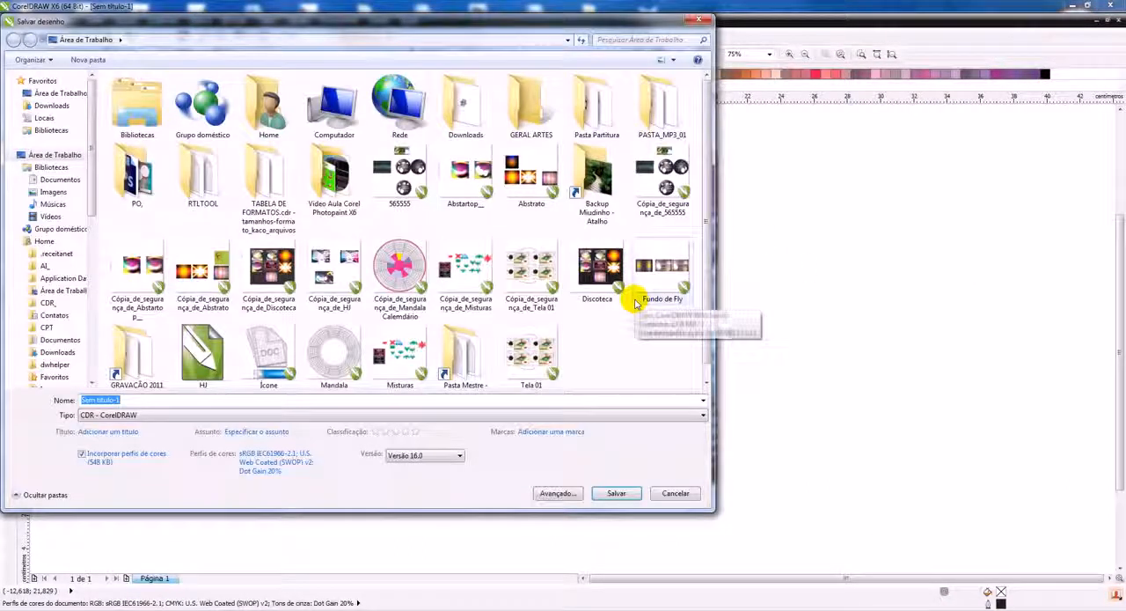
pyautogui.write('Disc')
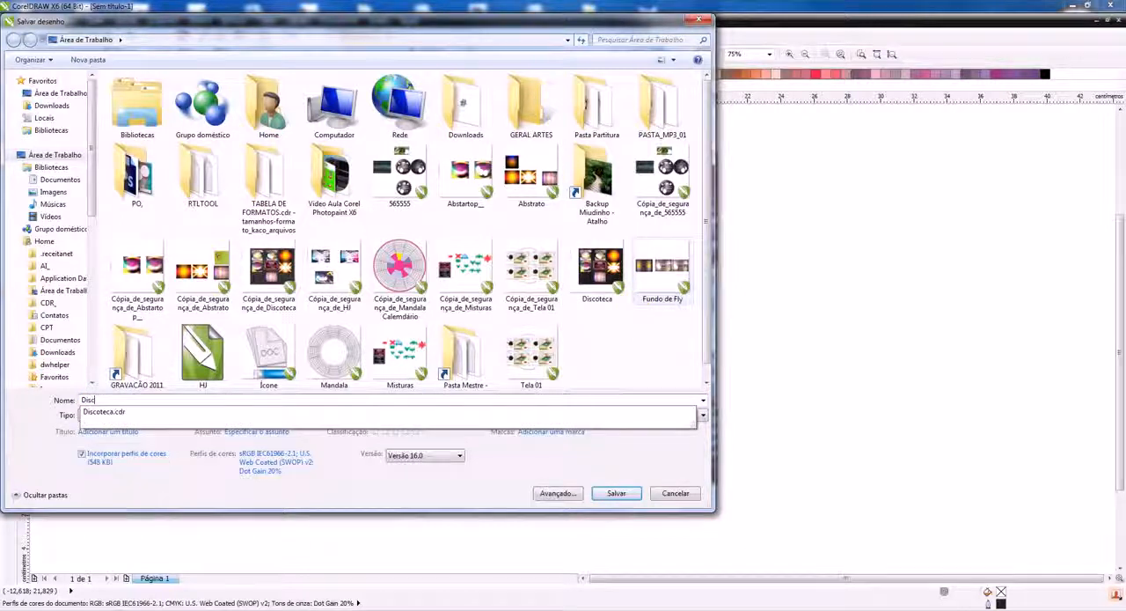
pyautogui.write('oteca')
pyautogui.press('Return')
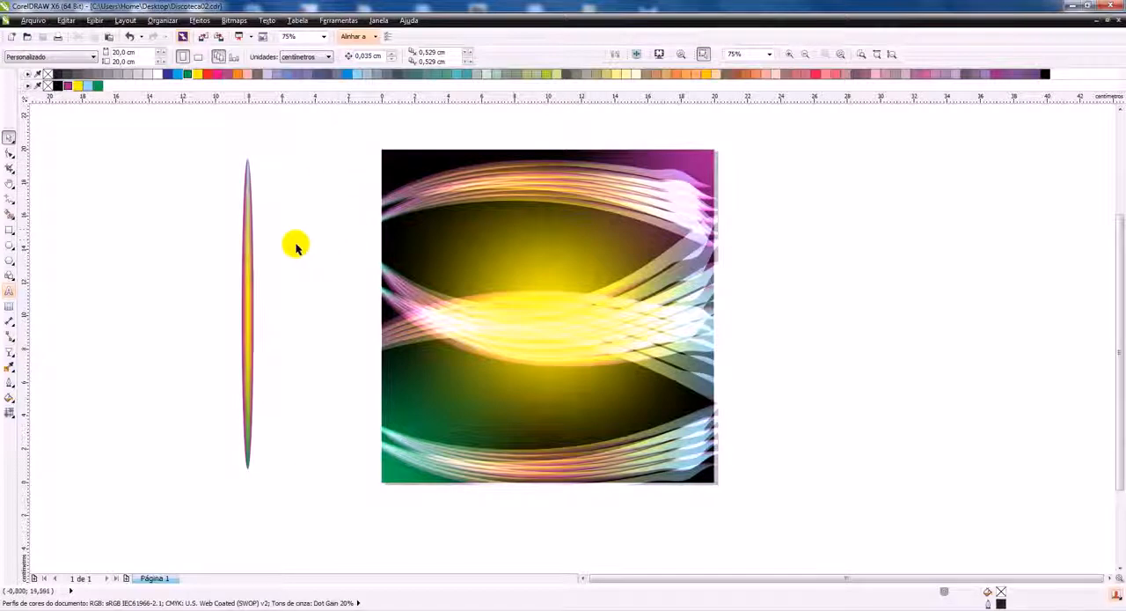
# Duplicate the slim mesh-filled ellipse beside the square and build a starburst from copies rotated at varied angles about its centre
pyautogui.click(245, 226)
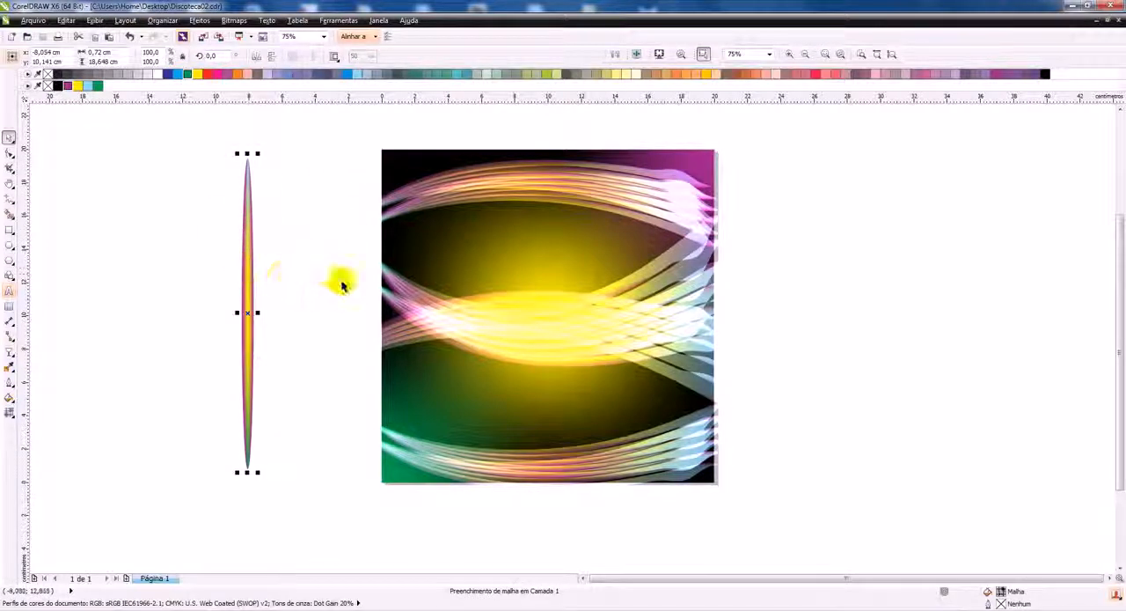
pyautogui.moveTo(234, 279); pyautogui.dragTo(239, 254)
pyautogui.click(239, 227)
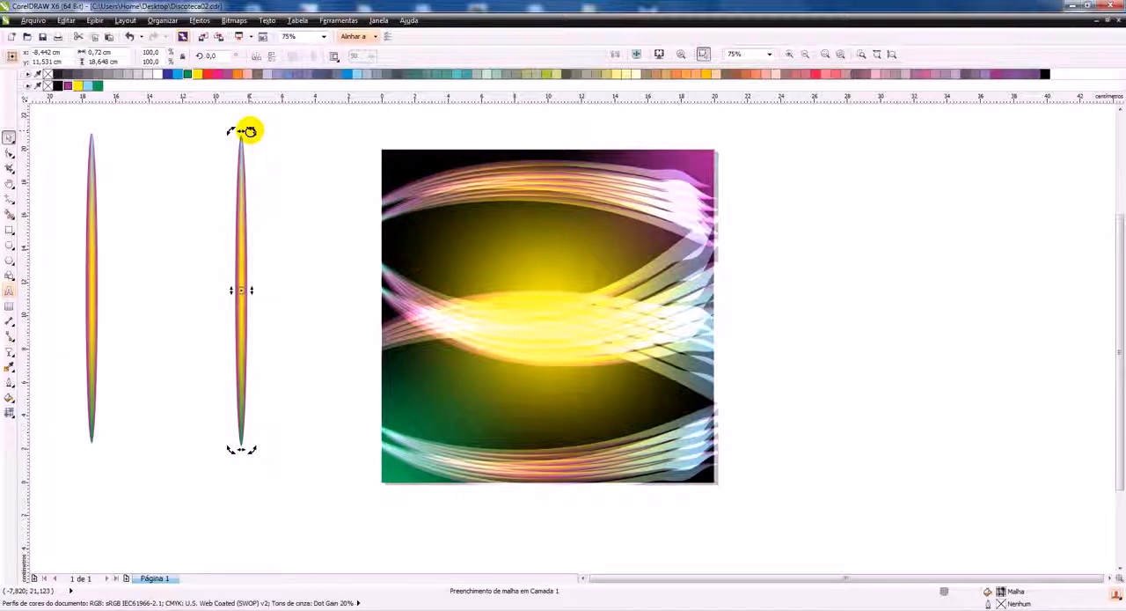
pyautogui.moveTo(250, 132); pyautogui.dragTo(225, 242)
pyautogui.hotkey('alt', 'space')
pyautogui.click(262, 229)
pyautogui.click(320, 143)
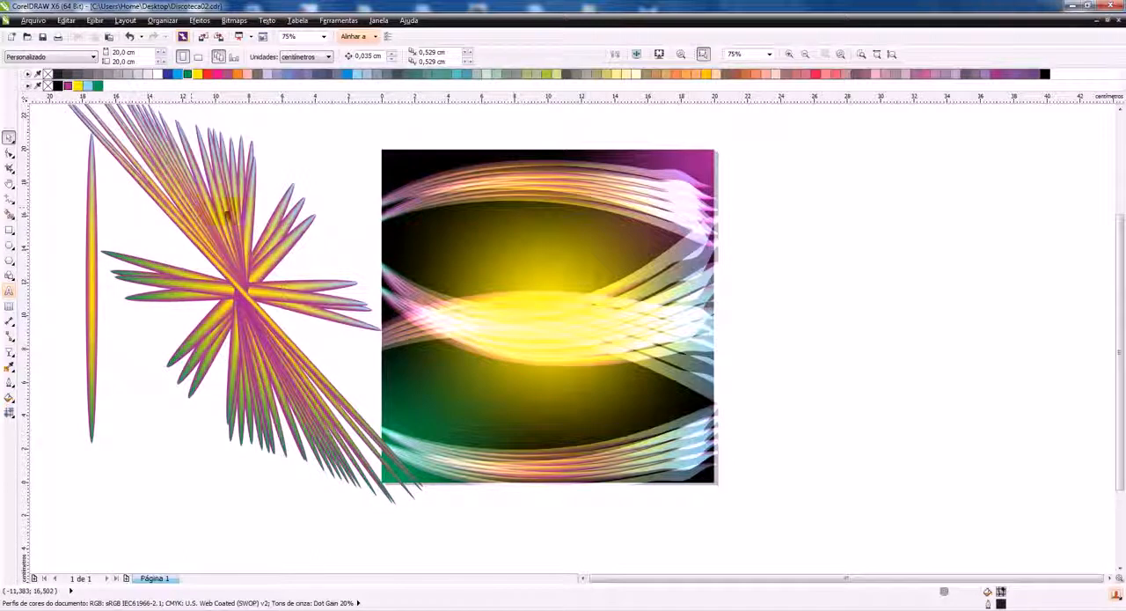
# Group the starburst's ellipses and scale the group to about 11.7 × 13.8 cm over the square's upper-left corner
pyautogui.moveTo(304, 230); pyautogui.dragTo(306, 177)
pyautogui.moveTo(219, 237); pyautogui.dragTo(249, 231)
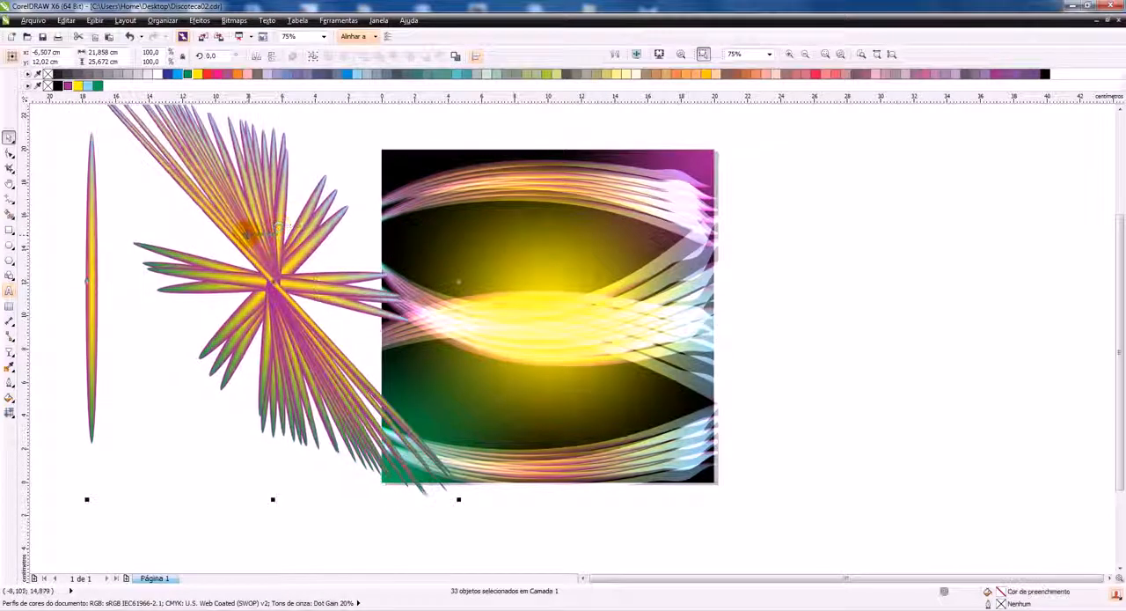
pyautogui.hotkey('ctrl', 'g')
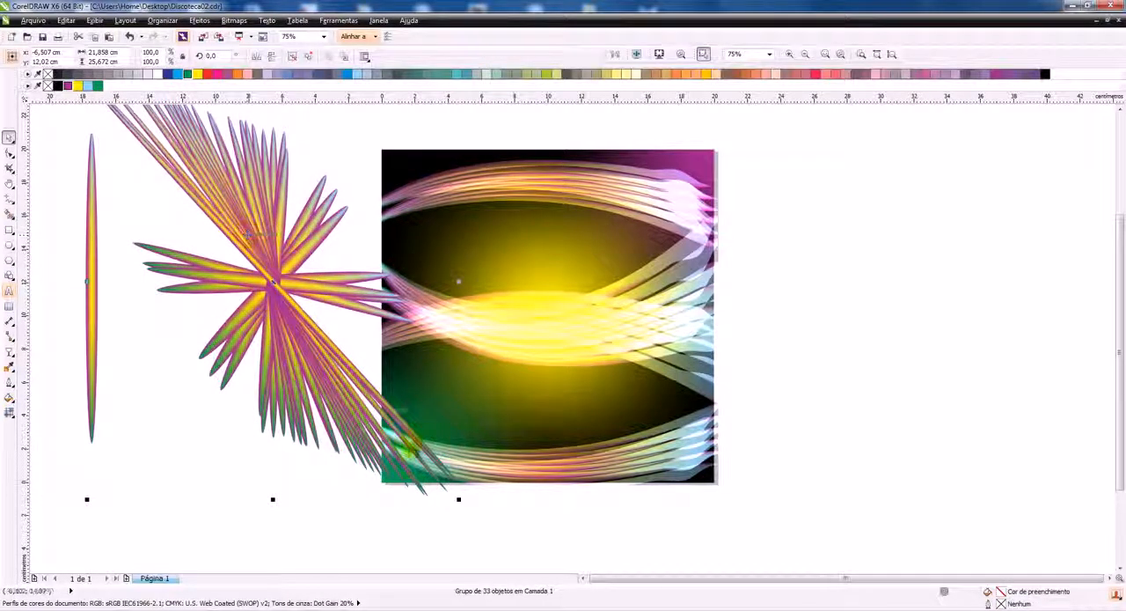
pyautogui.moveTo(458, 500); pyautogui.dragTo(373, 399)
pyautogui.moveTo(266, 269); pyautogui.dragTo(409, 195)
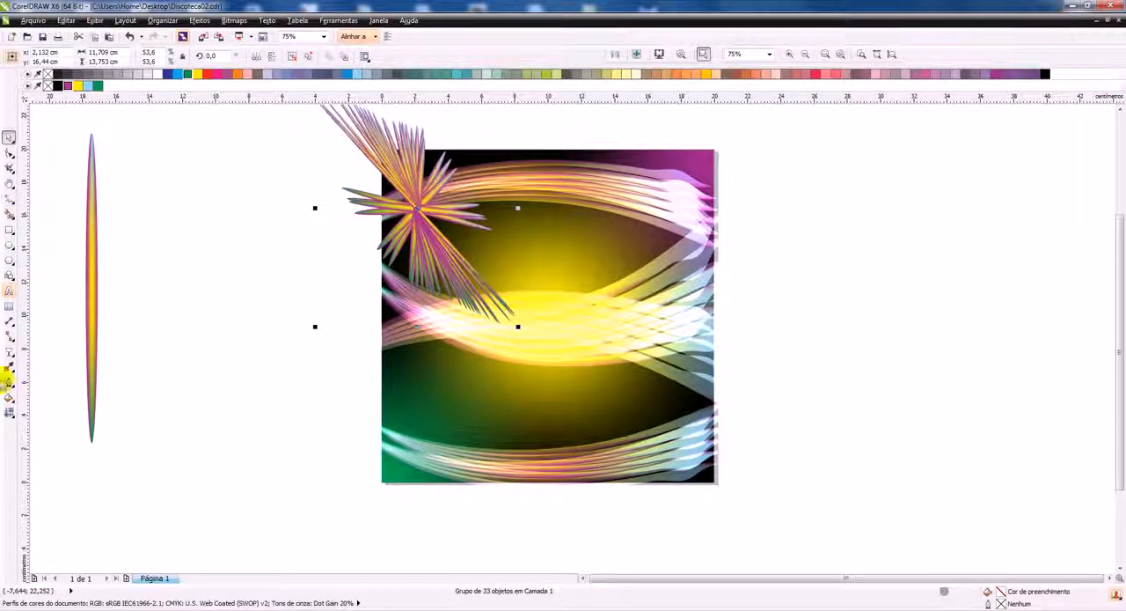
# Apply a uniform transparency of 50 to the starburst group with the merge mode Adicionar
pyautogui.click(9, 351)
pyautogui.click(61, 56)
pyautogui.click(53, 83)
pyautogui.click(149, 56)
pyautogui.click(119, 76)
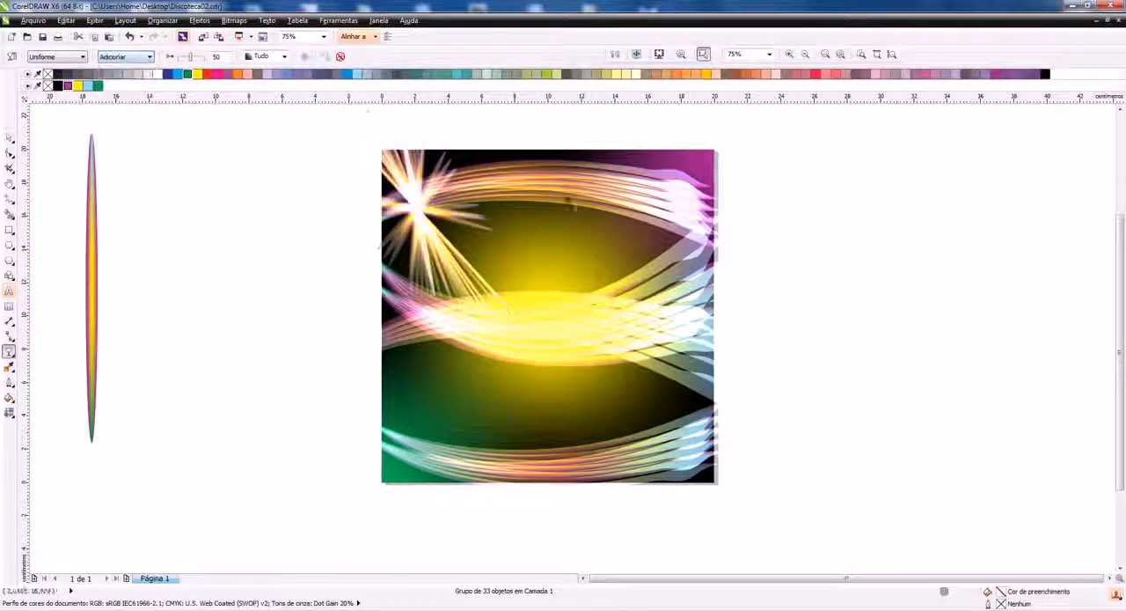
# Nudge the starburst slightly upwards and shrink it about its centre to about 8.1 × 9.5 cm
pyautogui.click(9, 138)
pyautogui.moveTo(418, 226)
pyautogui.mouseDown()
pyautogui.moveTo(380, 170)
pyautogui.moveTo(419, 221)
pyautogui.mouseUp()
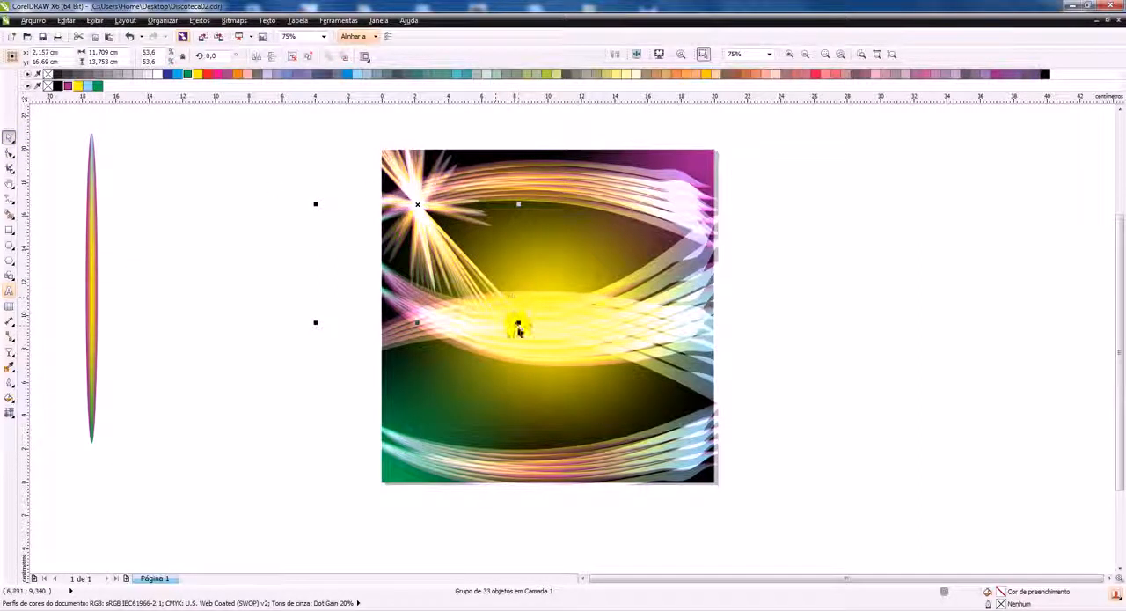
pyautogui.moveTo(518, 323); pyautogui.dragTo(489, 287)
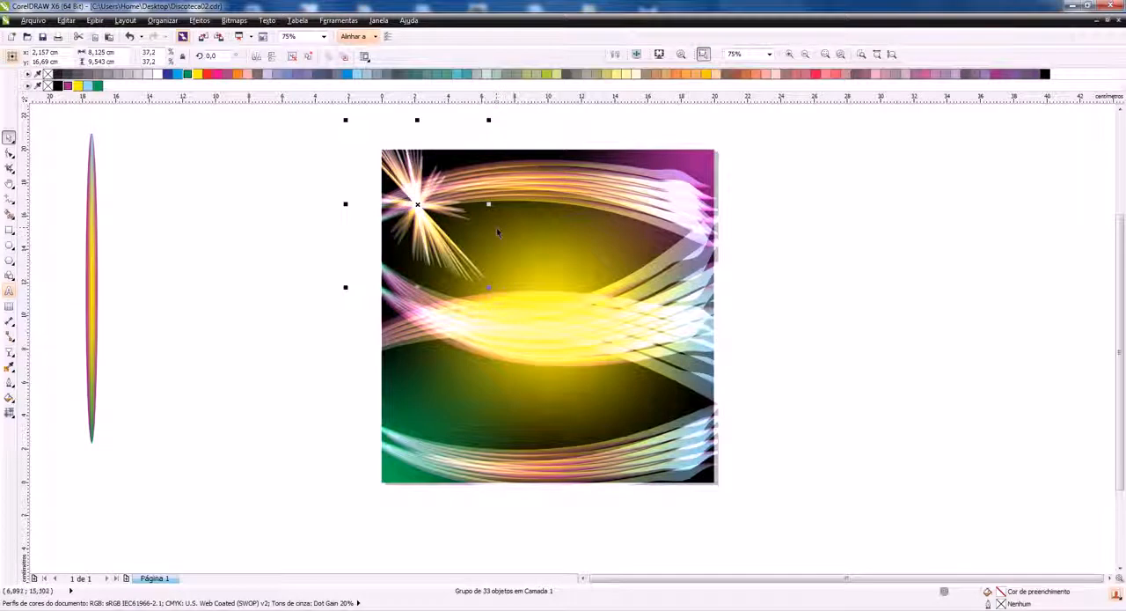
# Duplicate the starburst over itself, rotated to about 293.4°, and copy the rotated one to the square's upper-right corner
pyautogui.hotkey('ctrl', 'c')
pyautogui.hotkey('ctrl', 'v')
pyautogui.click(417, 206)
pyautogui.moveTo(489, 119); pyautogui.dragTo(543, 248)
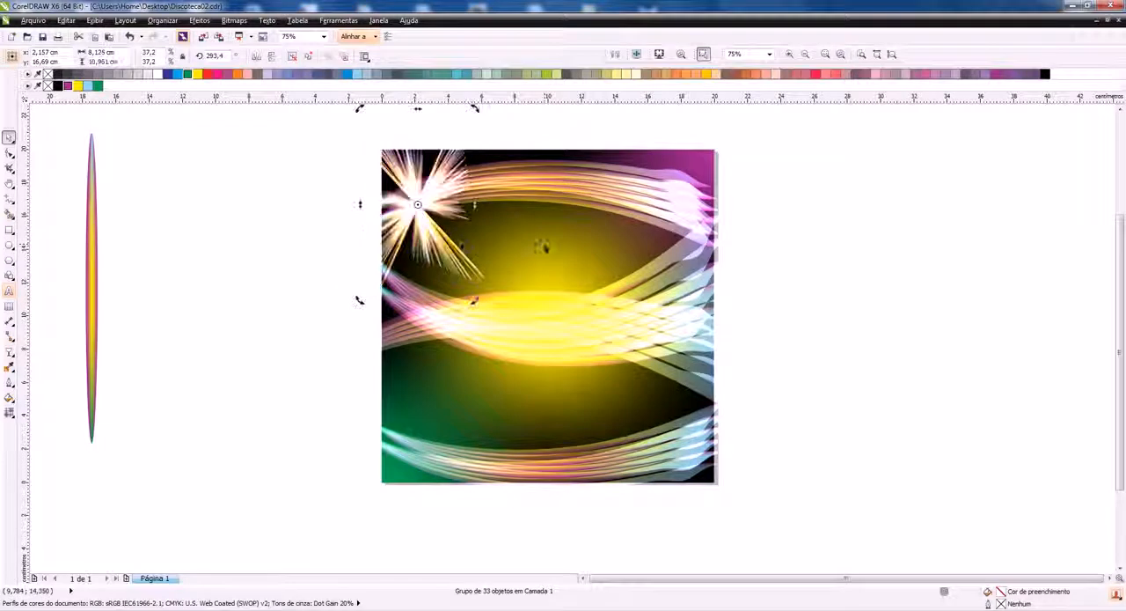
pyautogui.click(244, 163)
pyautogui.moveTo(418, 204); pyautogui.dragTo(697, 176)
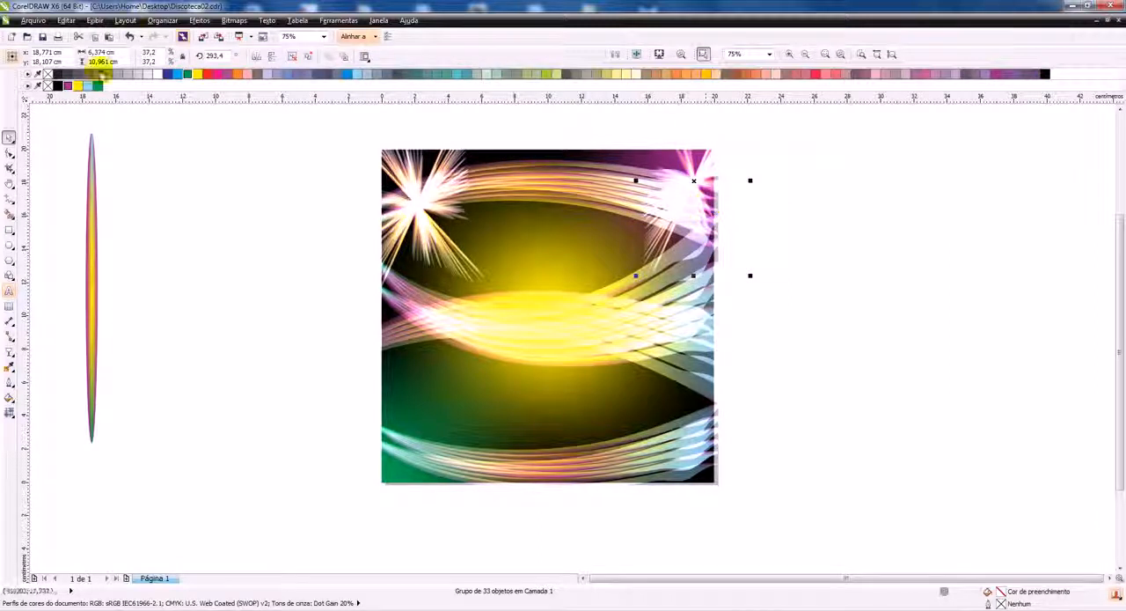
# Try the merge modes Subtrair, Diferença and Multiplicar on the transparency of the starburst in the square's upper-right corner
pyautogui.click(9, 350)
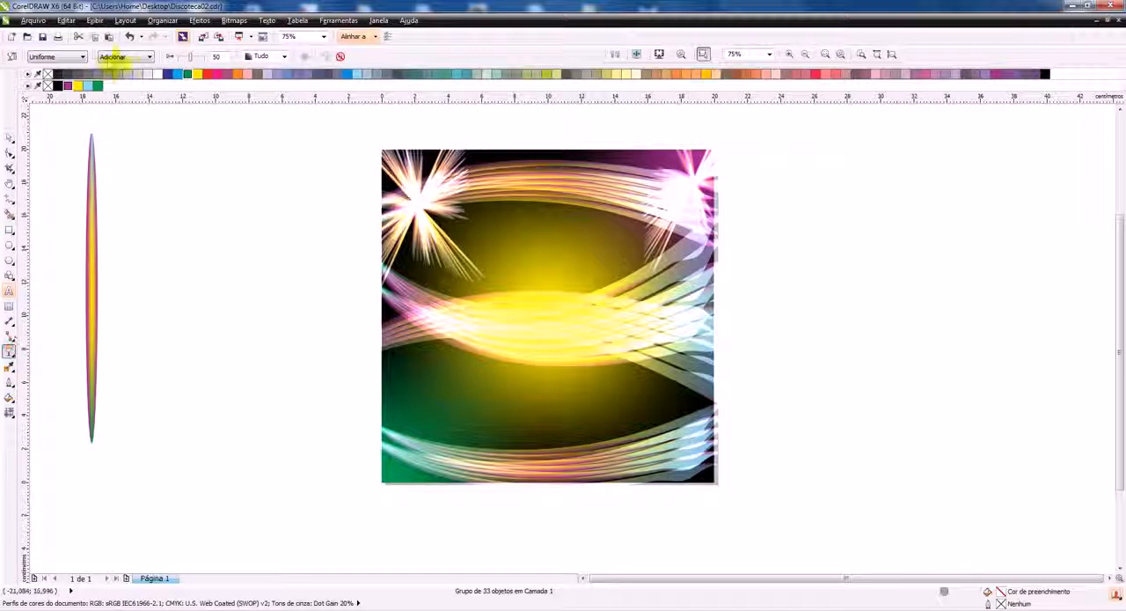
pyautogui.click(115, 59)
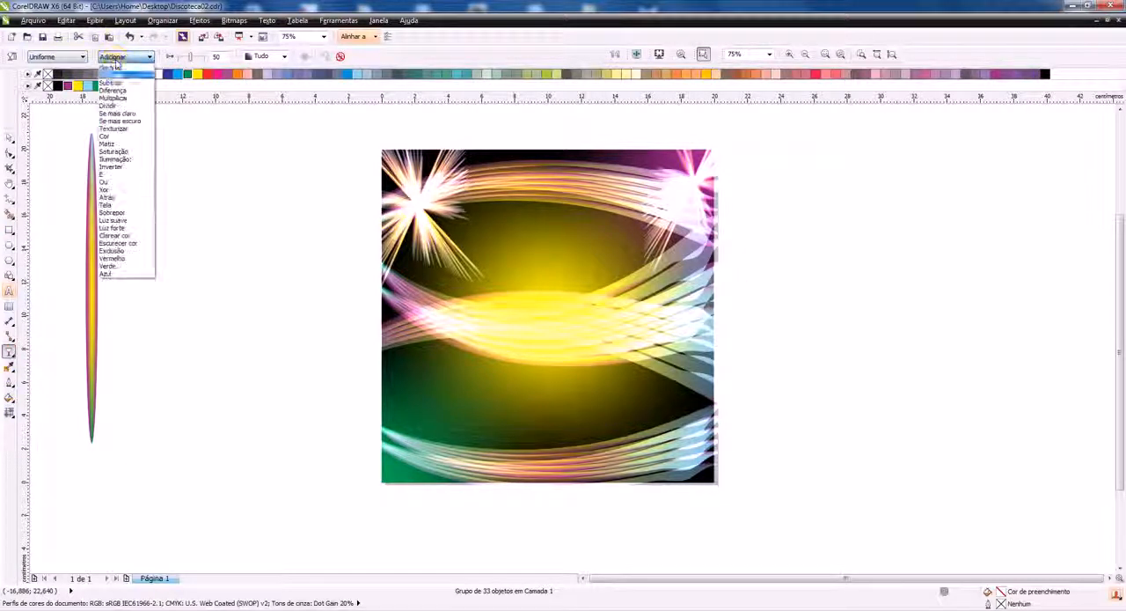
pyautogui.click(110, 78)
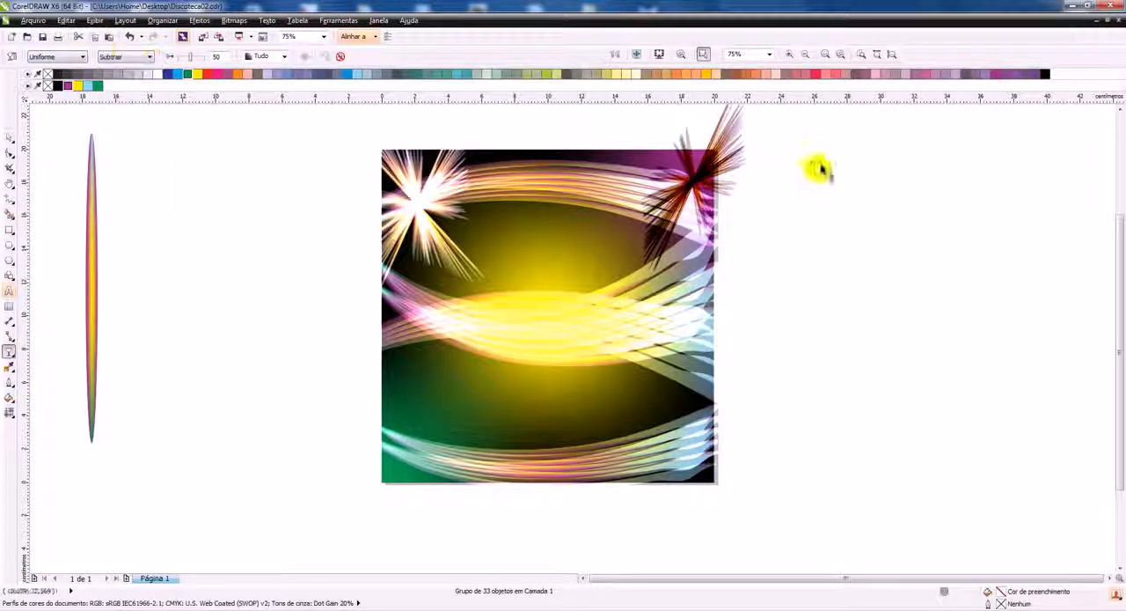
pyautogui.click(128, 56)
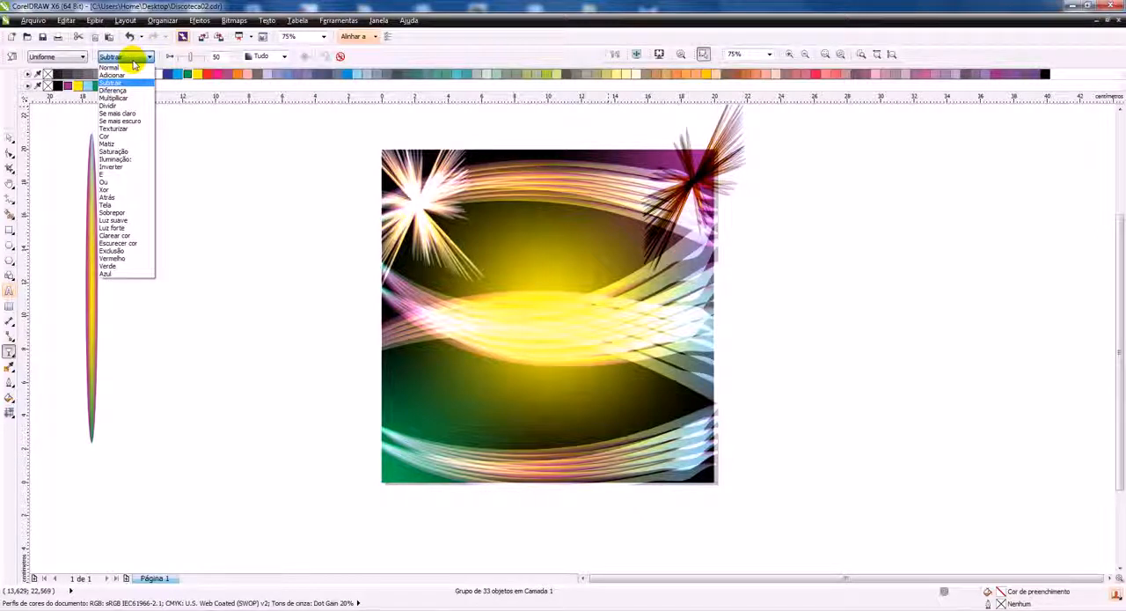
pyautogui.click(128, 85)
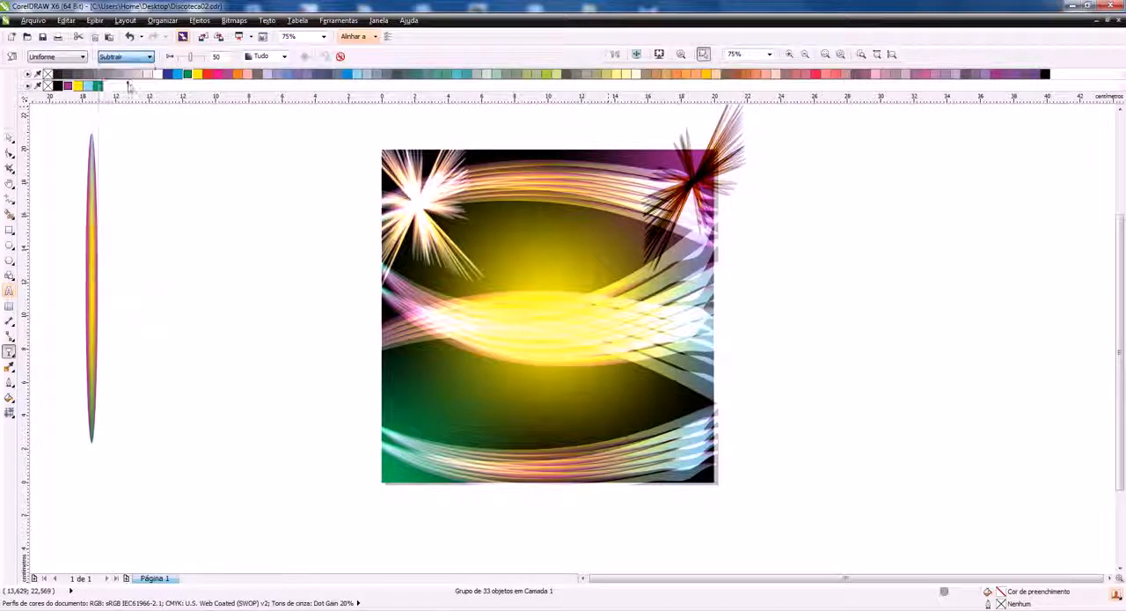
pyautogui.click(128, 56)
pyautogui.click(121, 91)
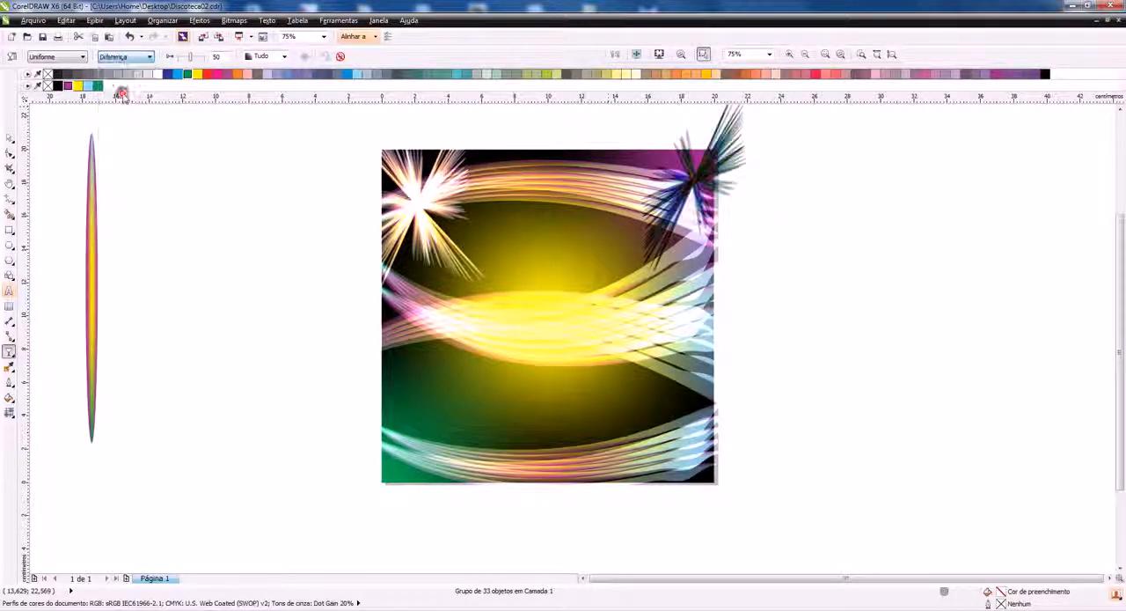
pyautogui.click(147, 57)
pyautogui.click(126, 102)
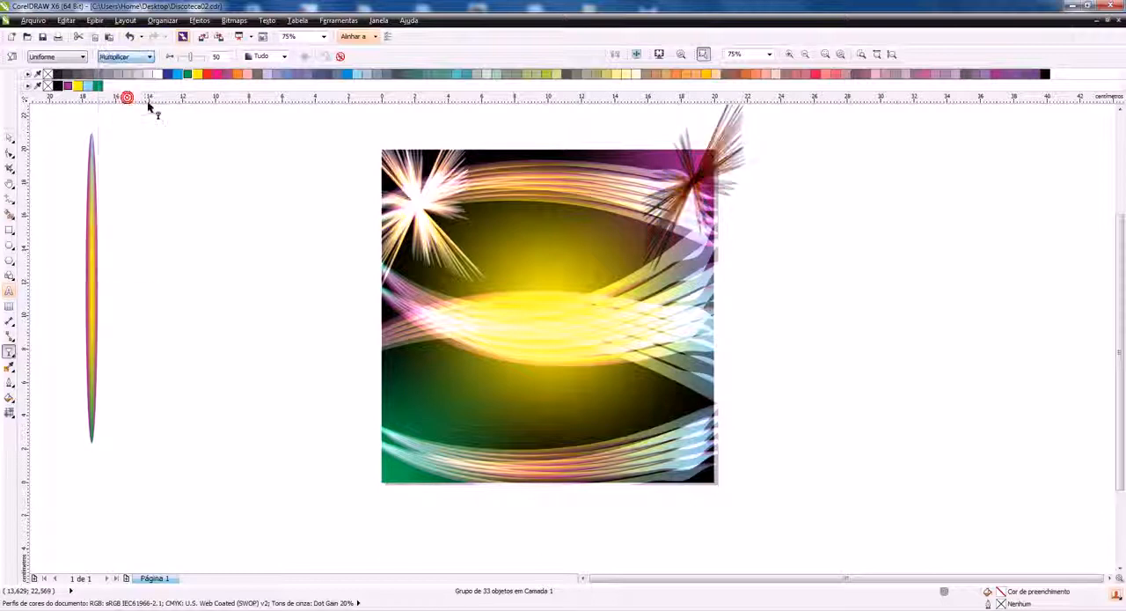
pyautogui.click(123, 55)
pyautogui.click(113, 68)
# Copy both upper starbursts together straight down to the square's two lower corners
pyautogui.click(7, 132)
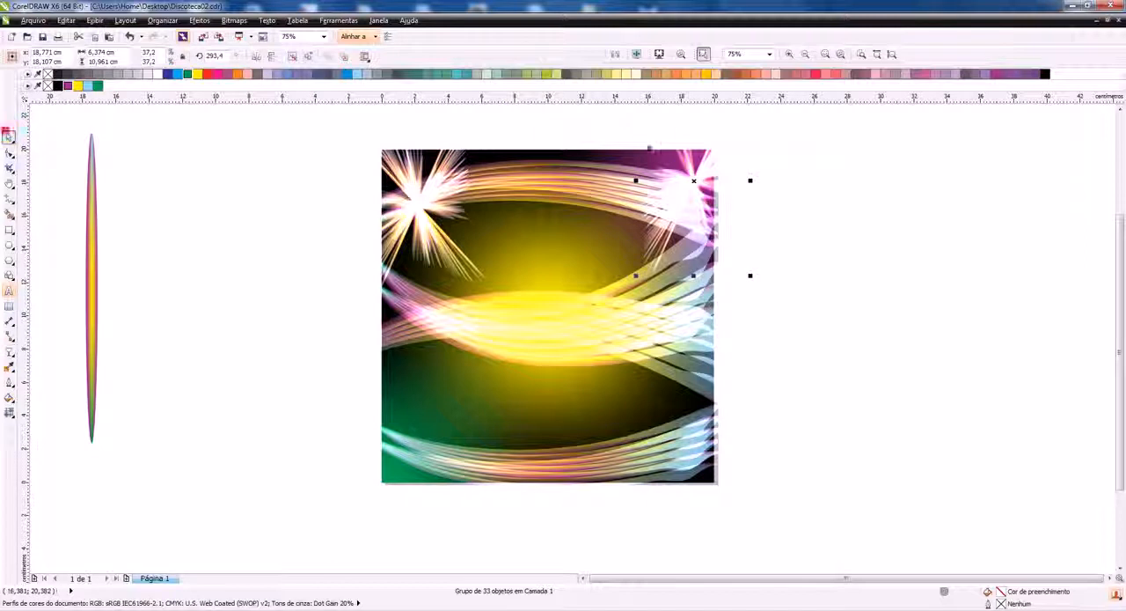
pyautogui.keyDown('shift'); pyautogui.click(417, 200); pyautogui.keyUp('shift')
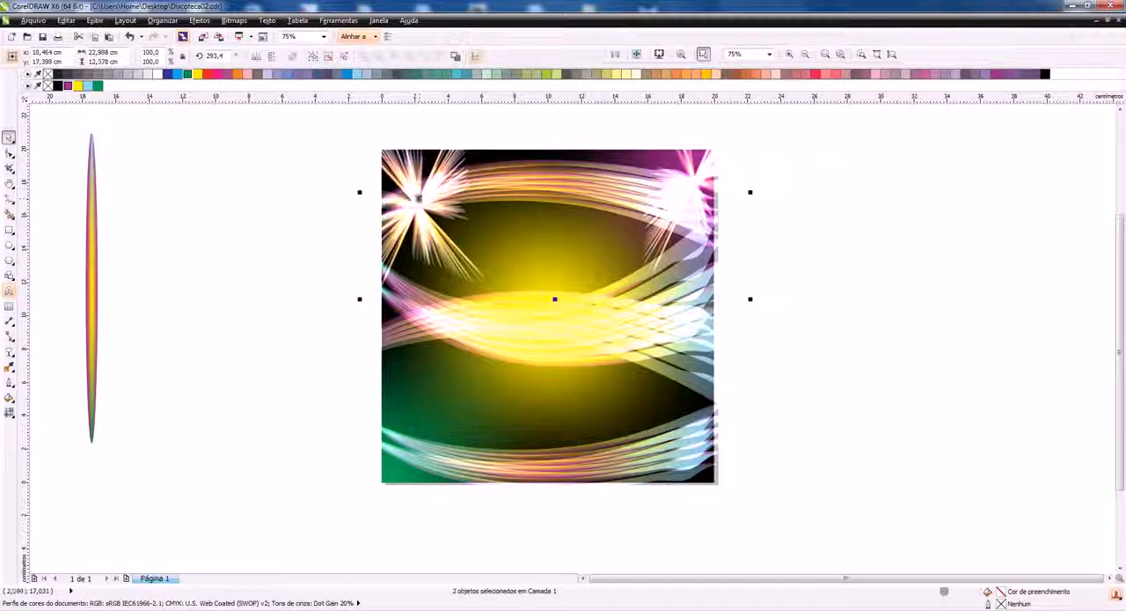
pyautogui.moveTo(558, 190); pyautogui.dragTo(565, 483)
pyautogui.click(808, 490)
# Rotate the lower-left starburst to about 195.4° and move it further into the square's lower-left corner
pyautogui.click(423, 459)
pyautogui.moveTo(423, 458); pyautogui.dragTo(464, 410)
pyautogui.moveTo(487, 337); pyautogui.dragTo(397, 529)
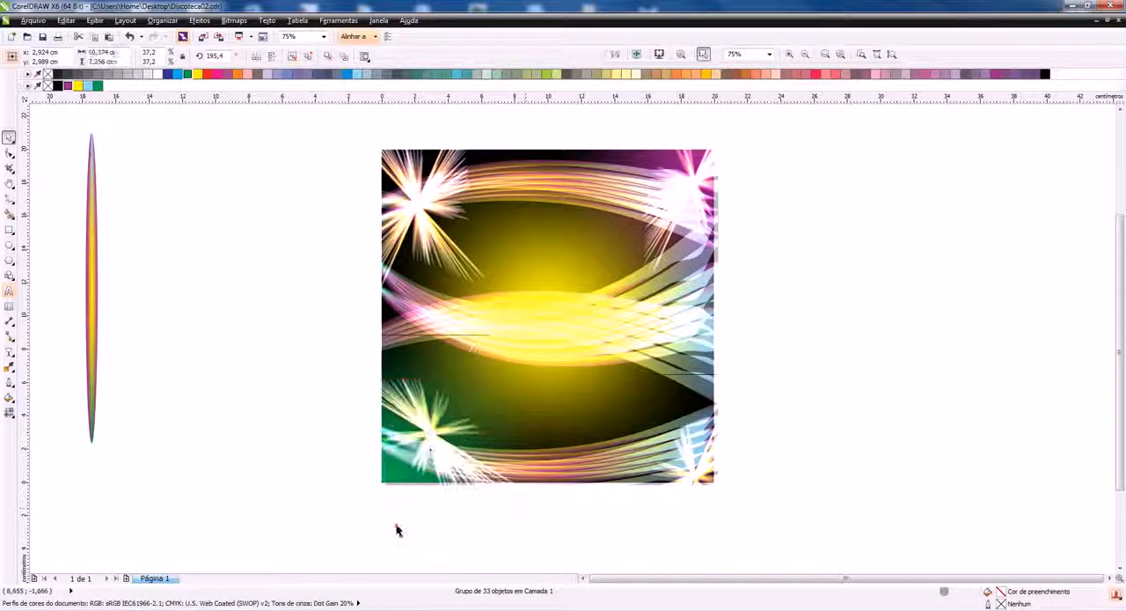
pyautogui.click(396, 528)
pyautogui.moveTo(434, 437); pyautogui.dragTo(410, 458)
pyautogui.click(303, 334)
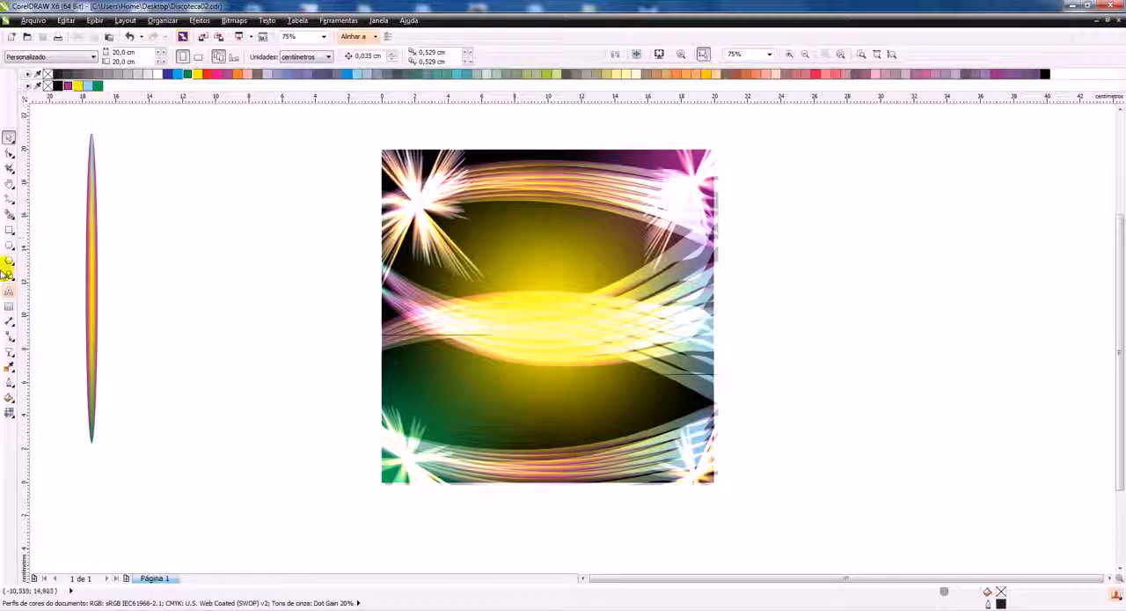
# Draw a circle about 14.4 cm in diameter beside the square and add progressively narrower concentric ellipse copies of equal height inside it
pyautogui.click(8, 246)
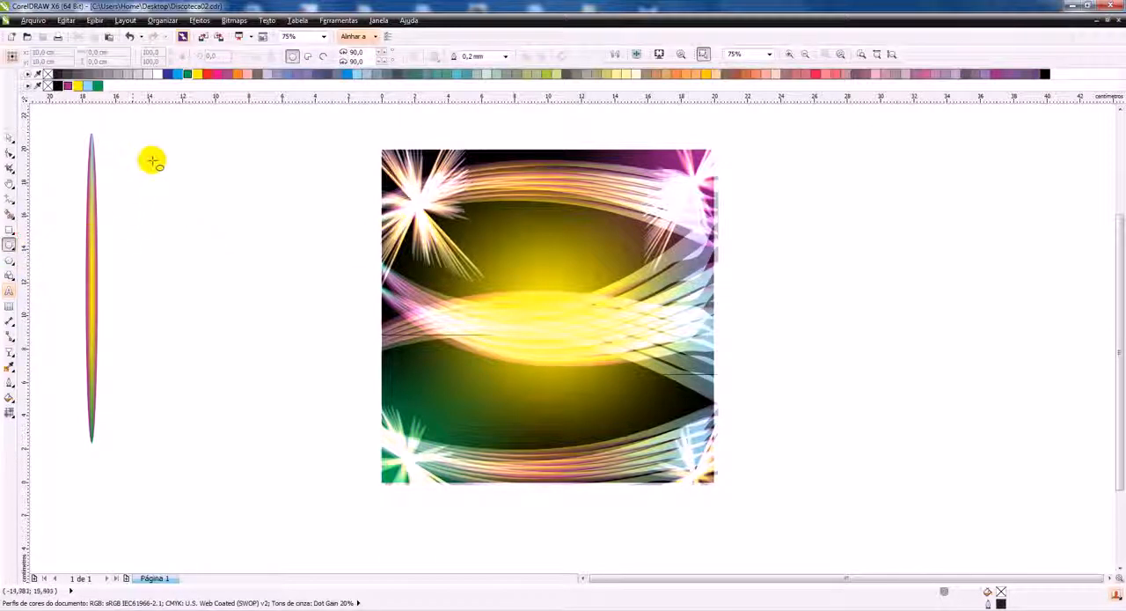
pyautogui.moveTo(138, 160); pyautogui.dragTo(315, 394)
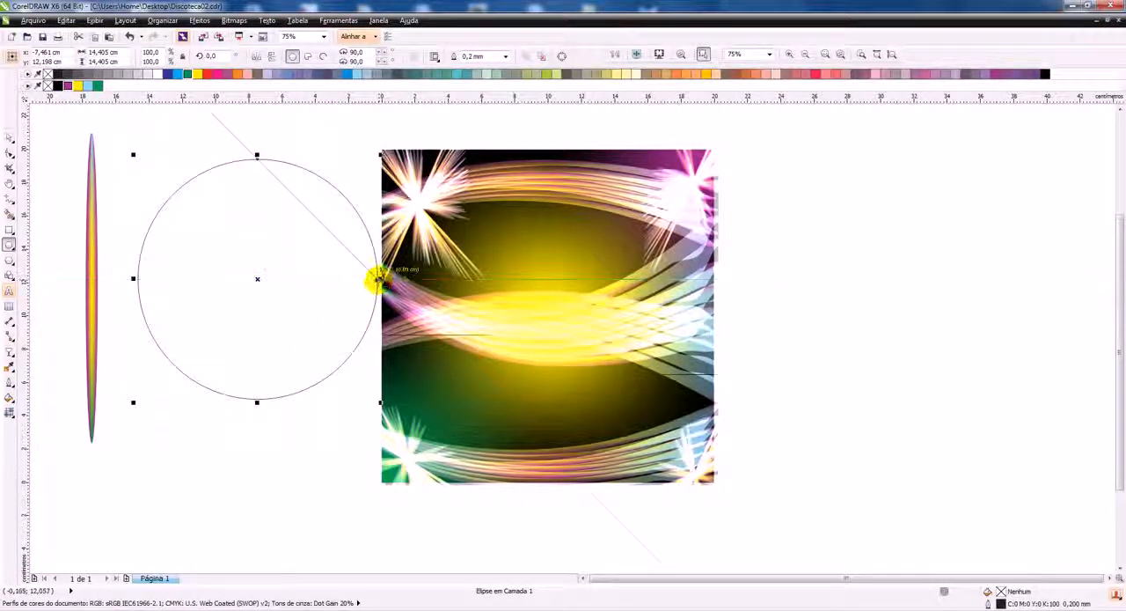
pyautogui.moveTo(378, 278); pyautogui.dragTo(259, 278)
pyautogui.click(297, 254)
pyautogui.click(8, 138)
pyautogui.click(203, 143)
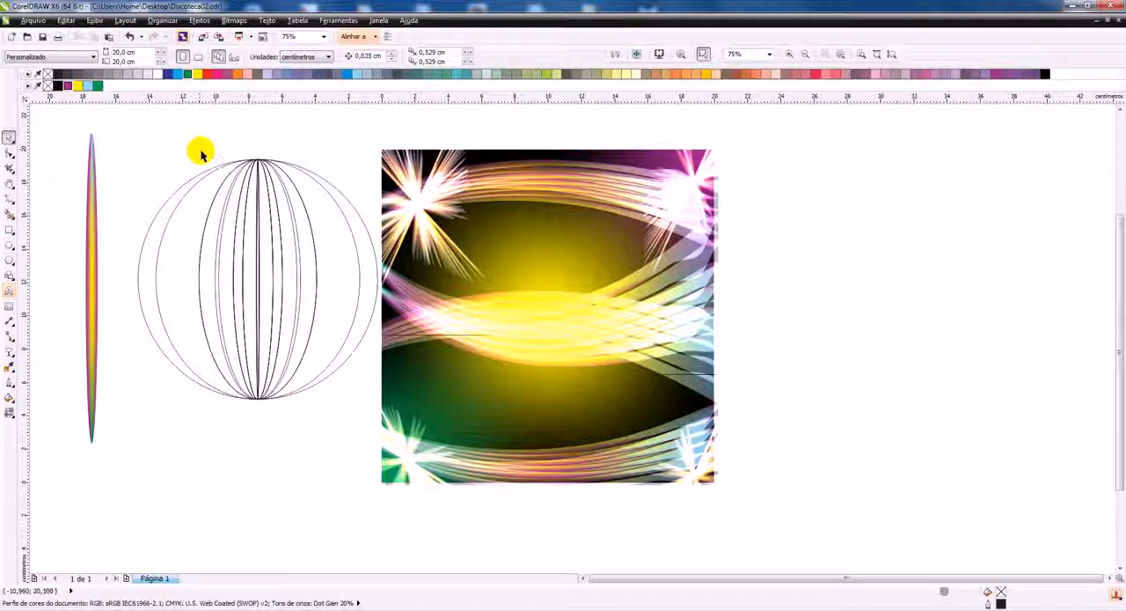
pyautogui.moveTo(188, 144); pyautogui.dragTo(323, 409)
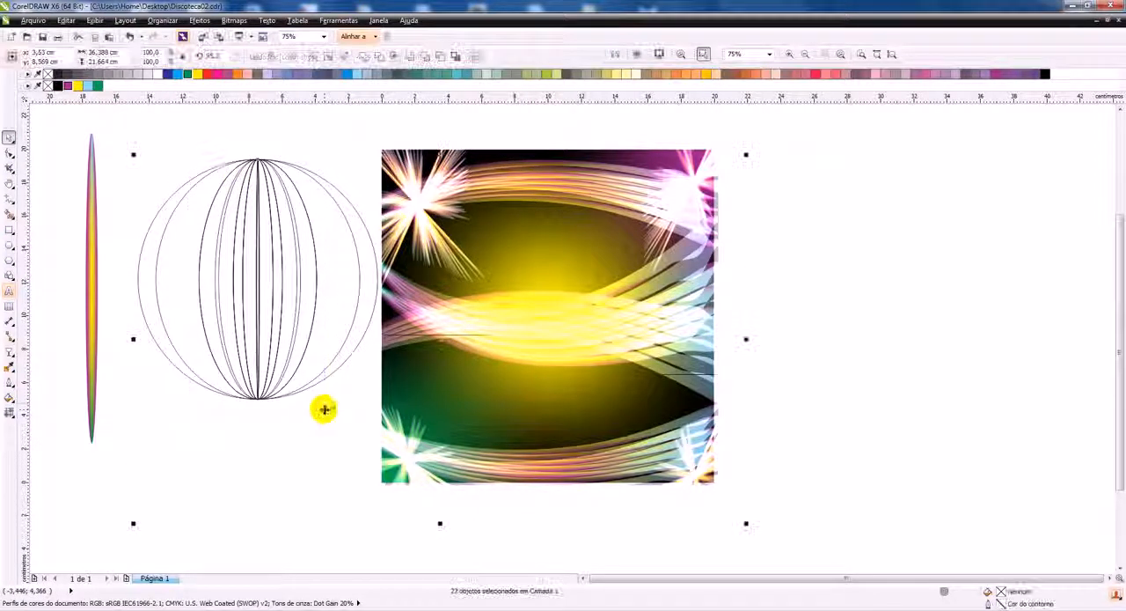
pyautogui.click(138, 146)
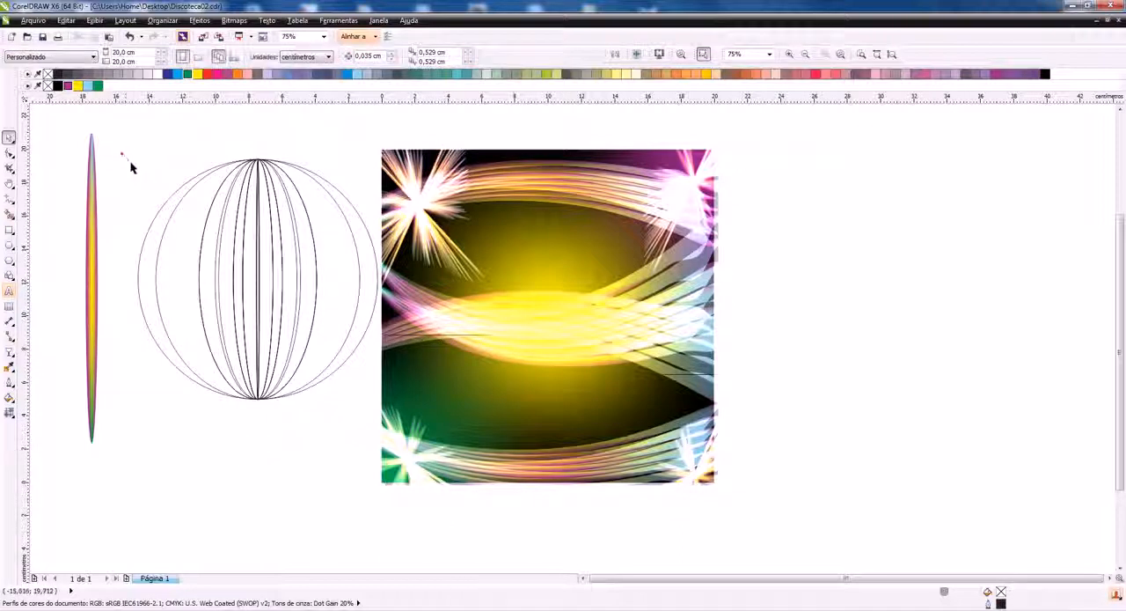
pyautogui.moveTo(123, 235); pyautogui.dragTo(360, 315)
pyautogui.click(126, 144)
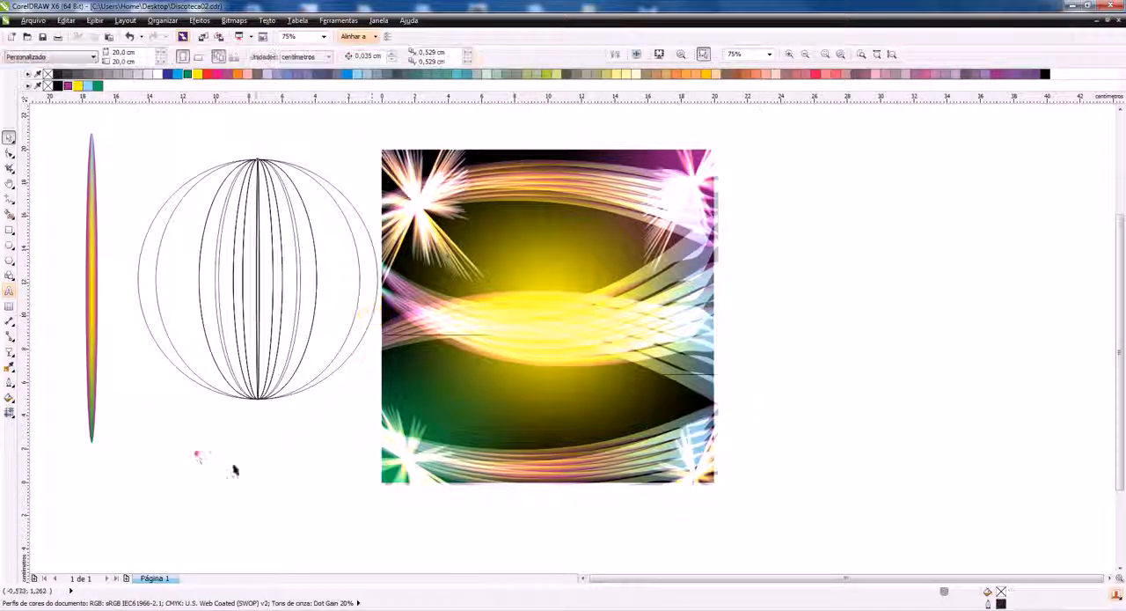
# Group all the nested ellipses and add a copy of the group rotated 90° over it to form a wireframe sphere
pyautogui.moveTo(103, 121); pyautogui.dragTo(385, 446)
pyautogui.moveTo(297, 309); pyautogui.dragTo(288, 314)
pyautogui.hotkey('ctrl', 'g')
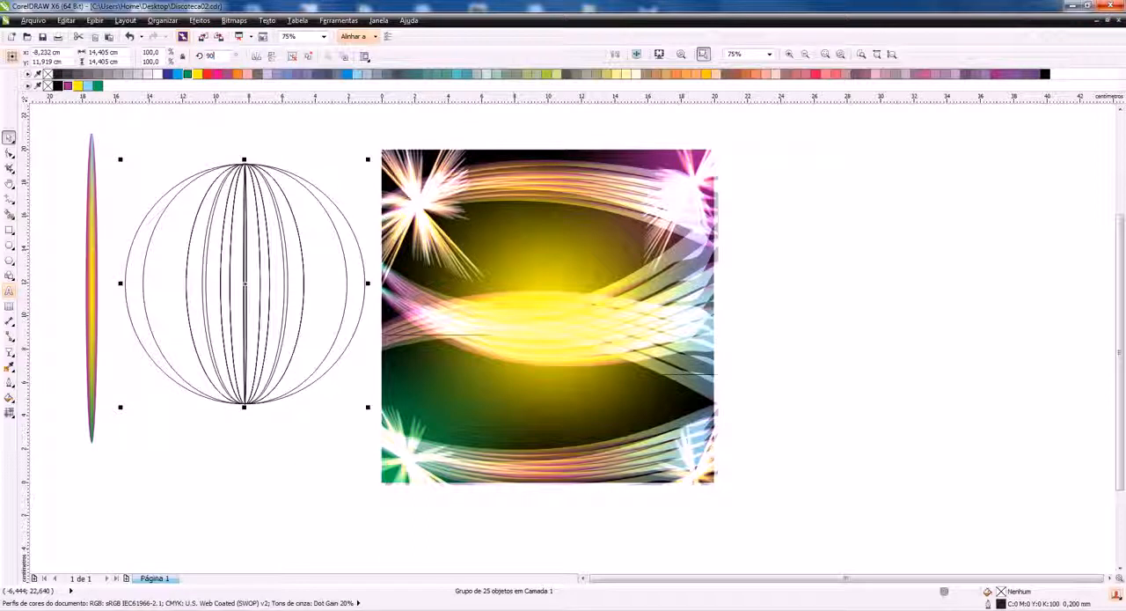
pyautogui.write('90')
pyautogui.press('Return')
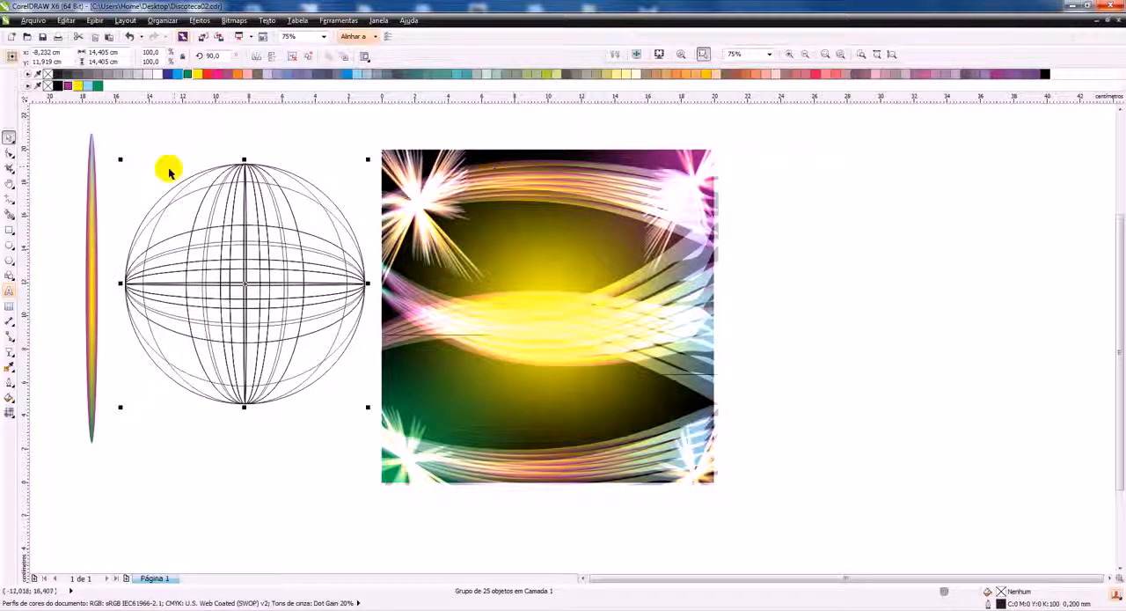
# Move both ellipse groups of the wireframe sphere together onto the centre of the square
pyautogui.click(109, 128)
pyautogui.moveTo(213, 301); pyautogui.dragTo(372, 432)
pyautogui.moveTo(261, 308); pyautogui.dragTo(549, 314)
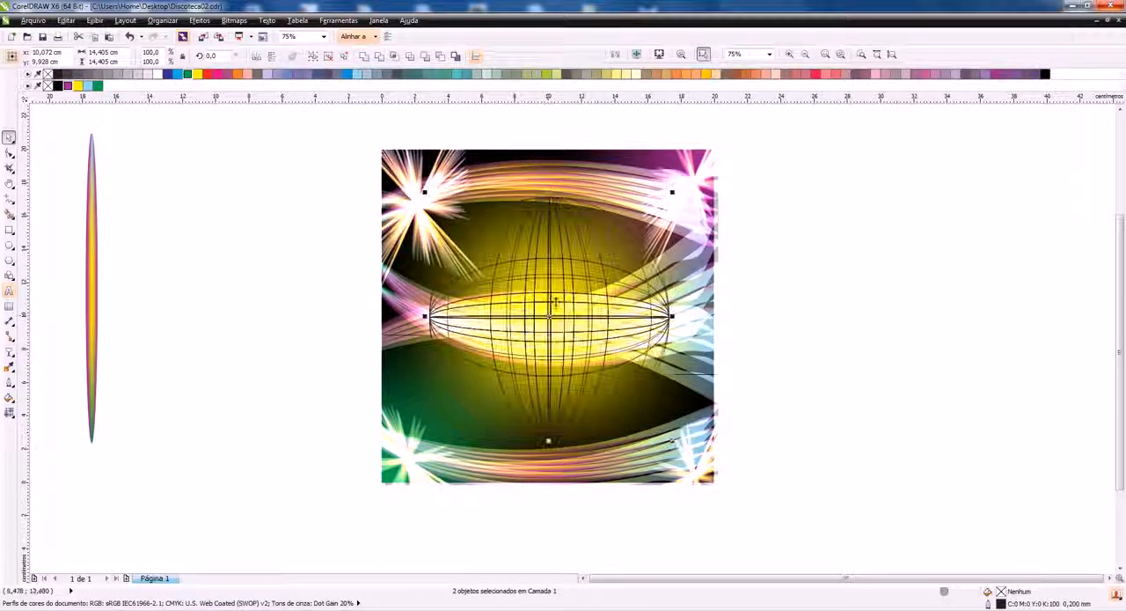
# Group the sphere's two ellipse sets and give them a white dotted outline 0.75 mm wide
pyautogui.rightClick(158, 74)
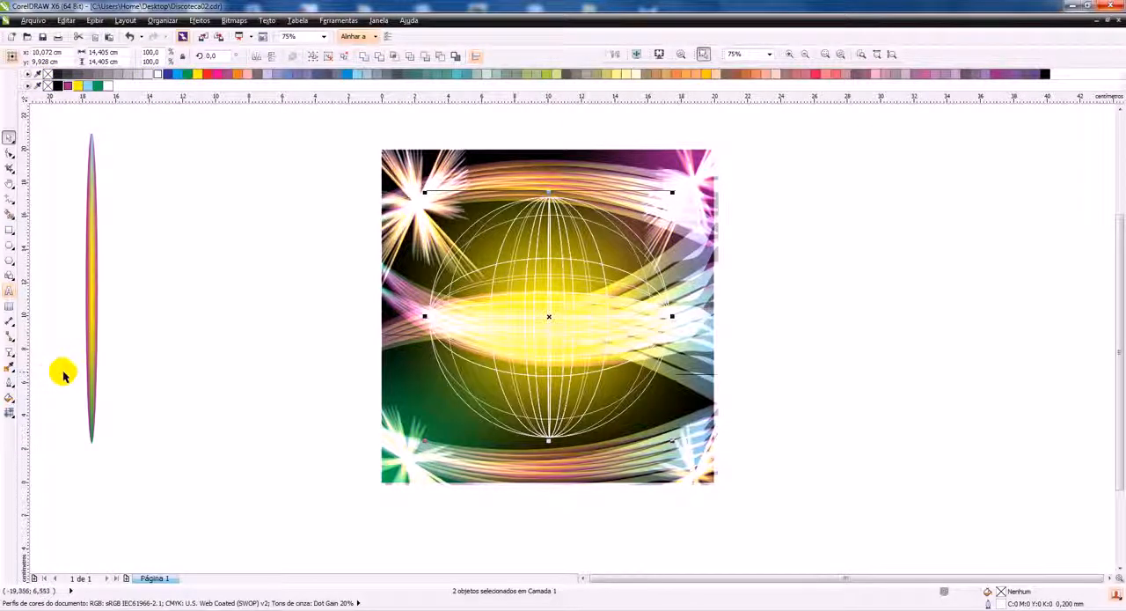
pyautogui.hotkey('ctrl', 'g')
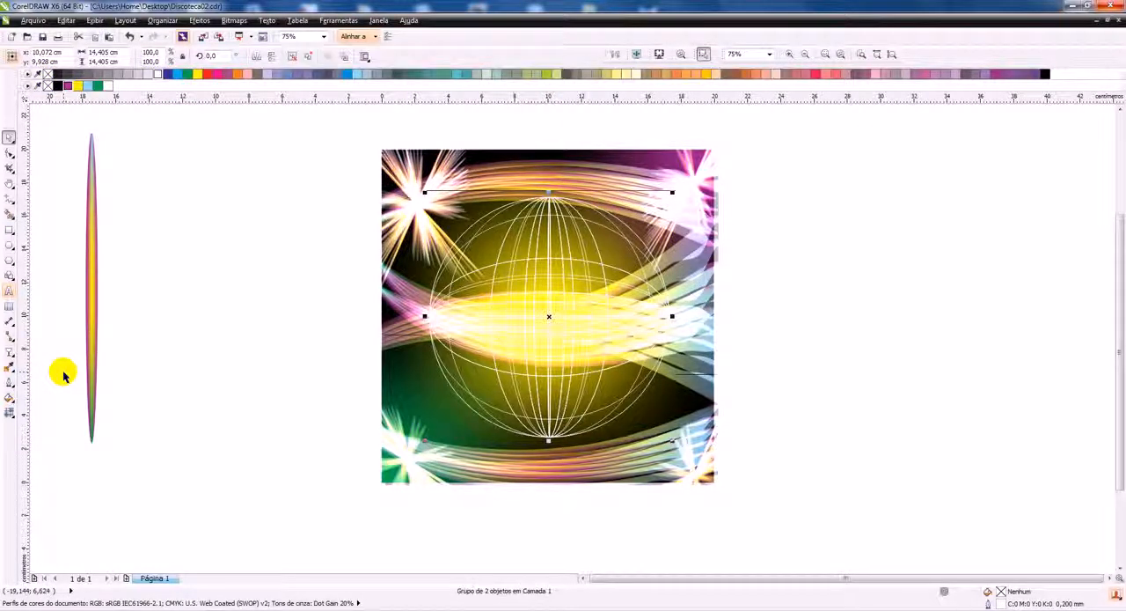
pyautogui.hotkey('alt', 'Return')
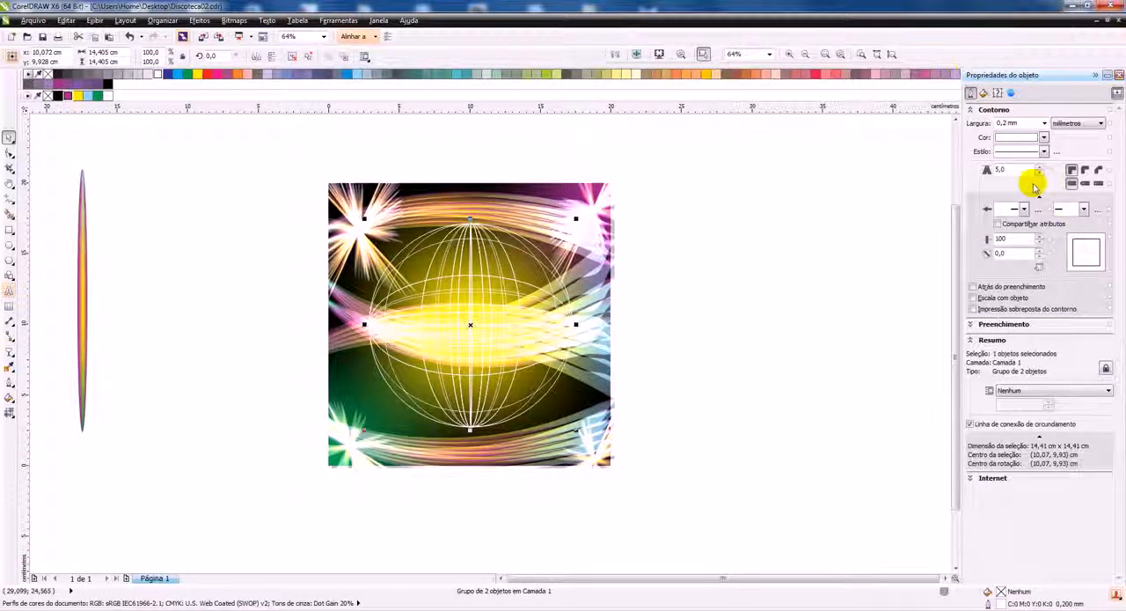
pyautogui.click(1044, 123)
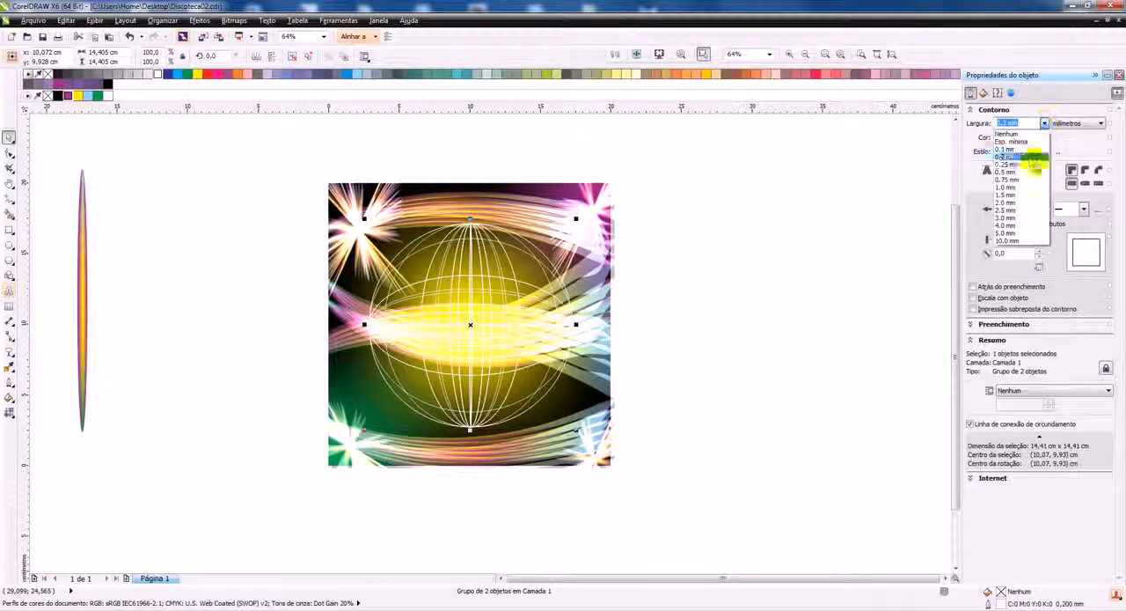
pyautogui.click(1026, 180)
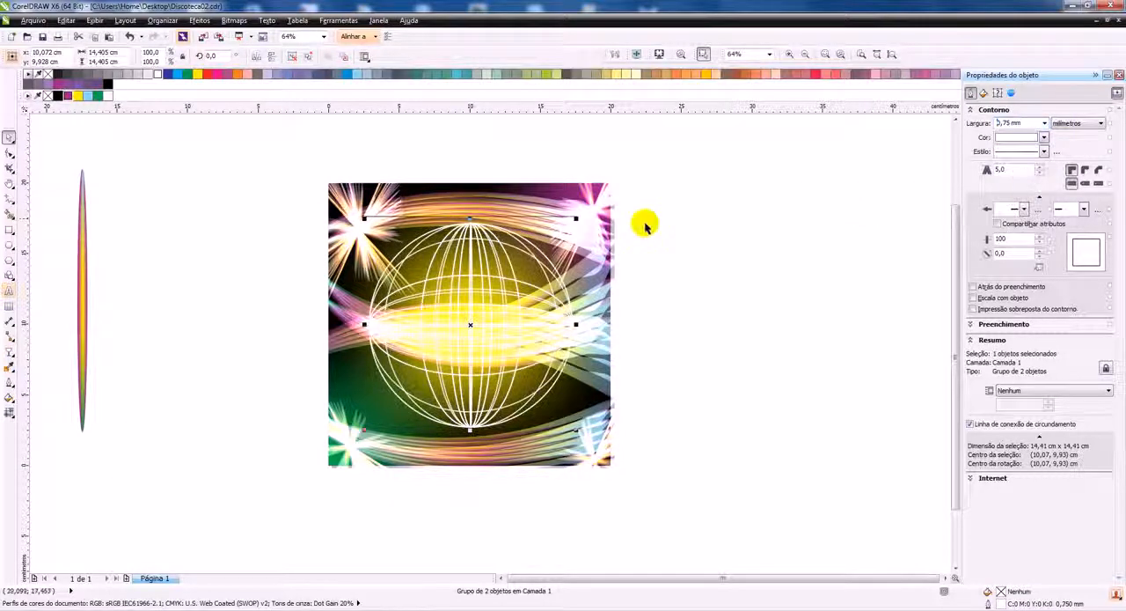
pyautogui.click(1053, 154)
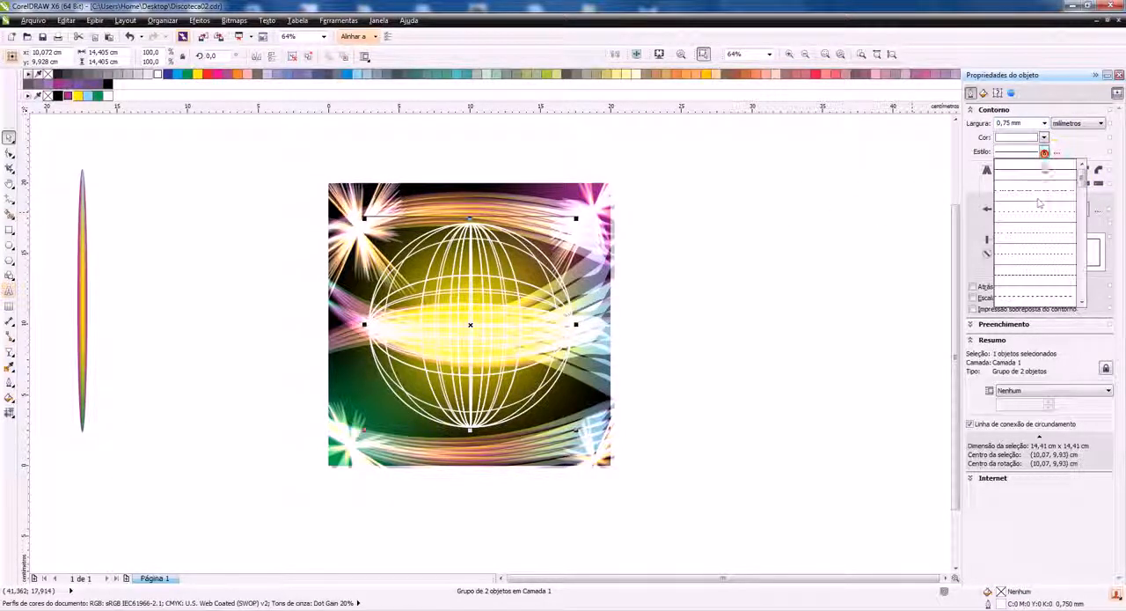
pyautogui.click(1030, 253)
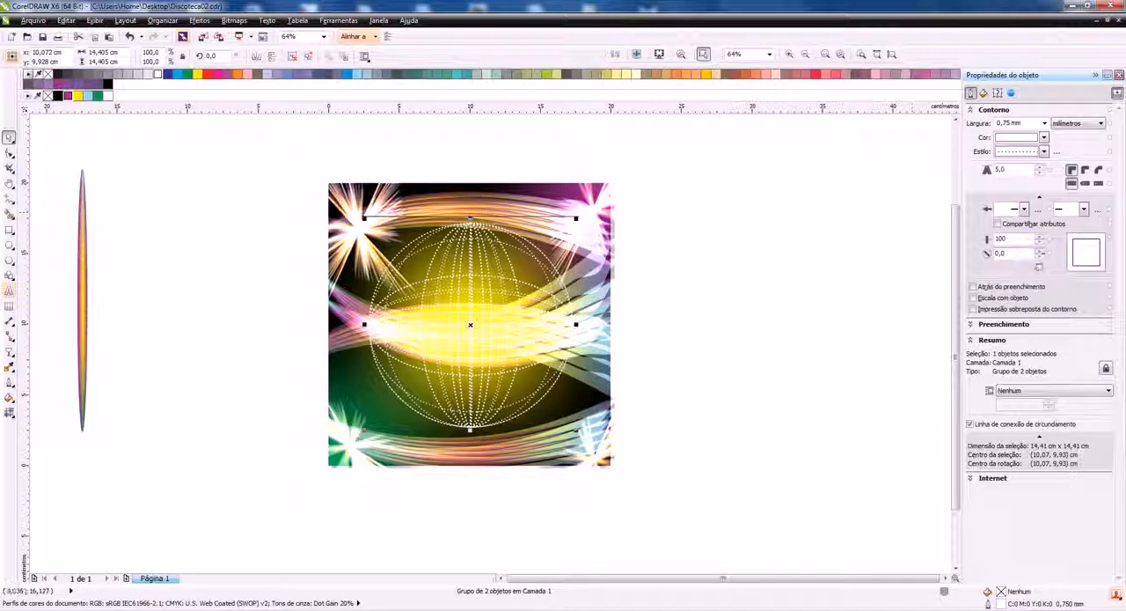
# Apply a radial transparency to the dotted sphere
pyautogui.click(10, 349)
pyautogui.click(66, 437)
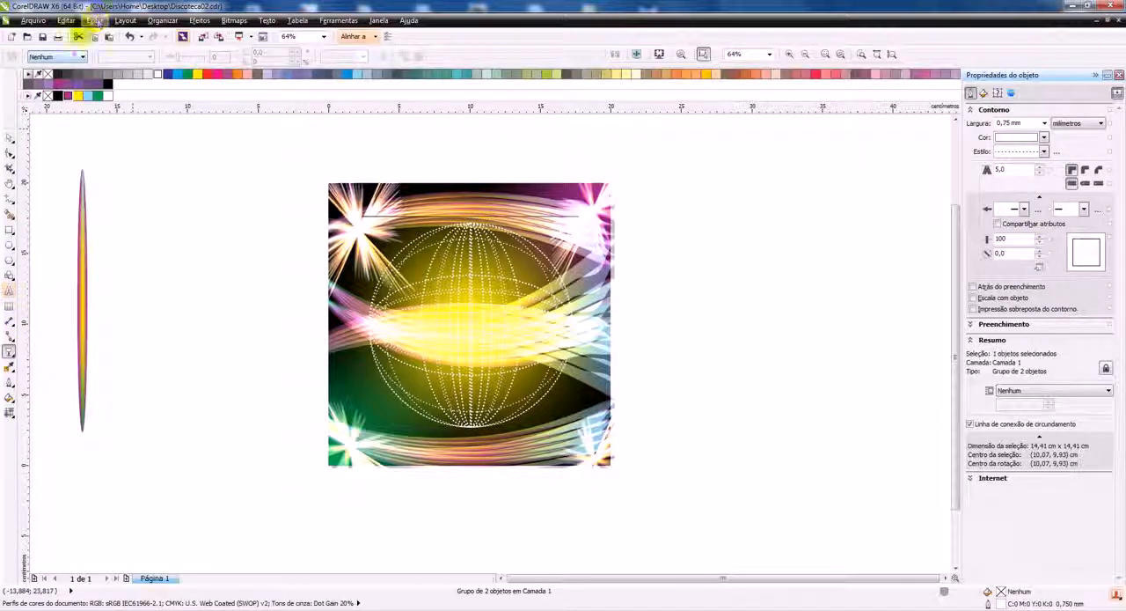
pyautogui.click(57, 57)
pyautogui.click(67, 73)
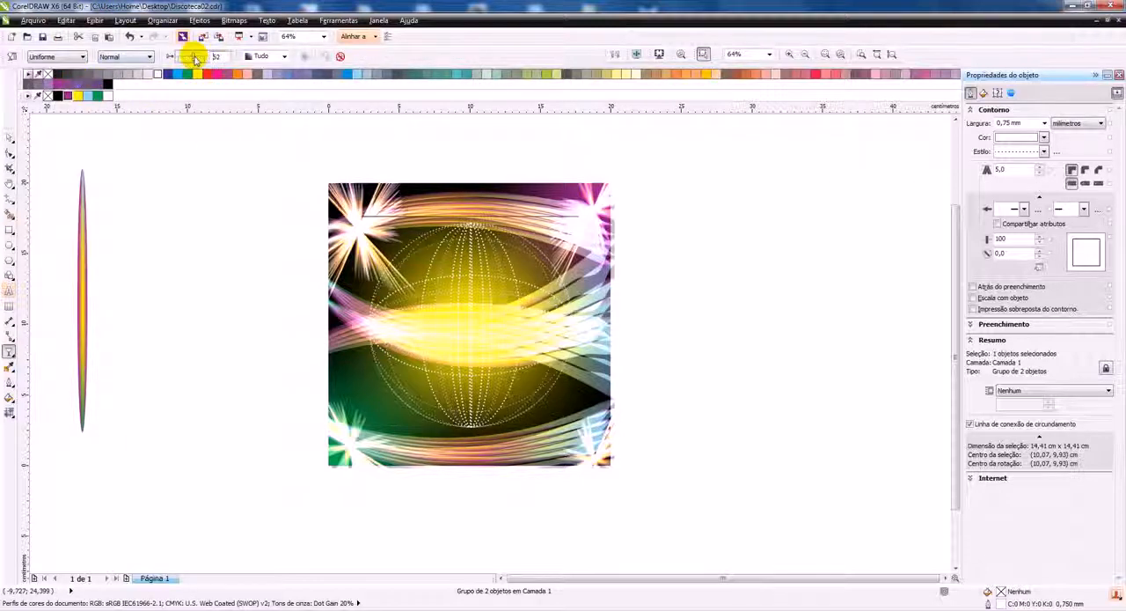
pyautogui.click(57, 56)
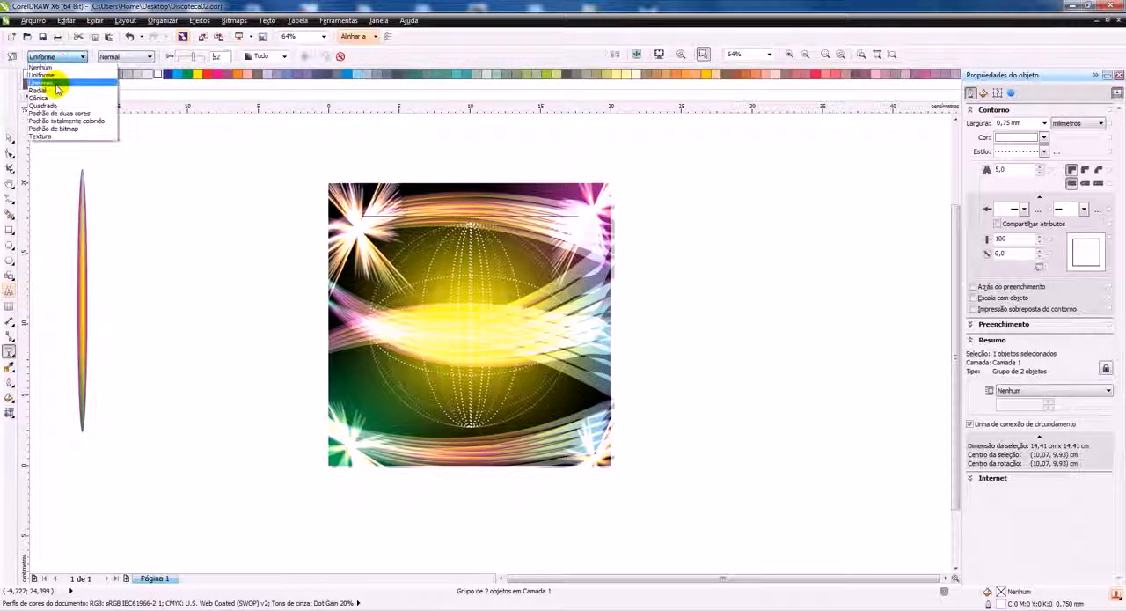
pyautogui.click(52, 90)
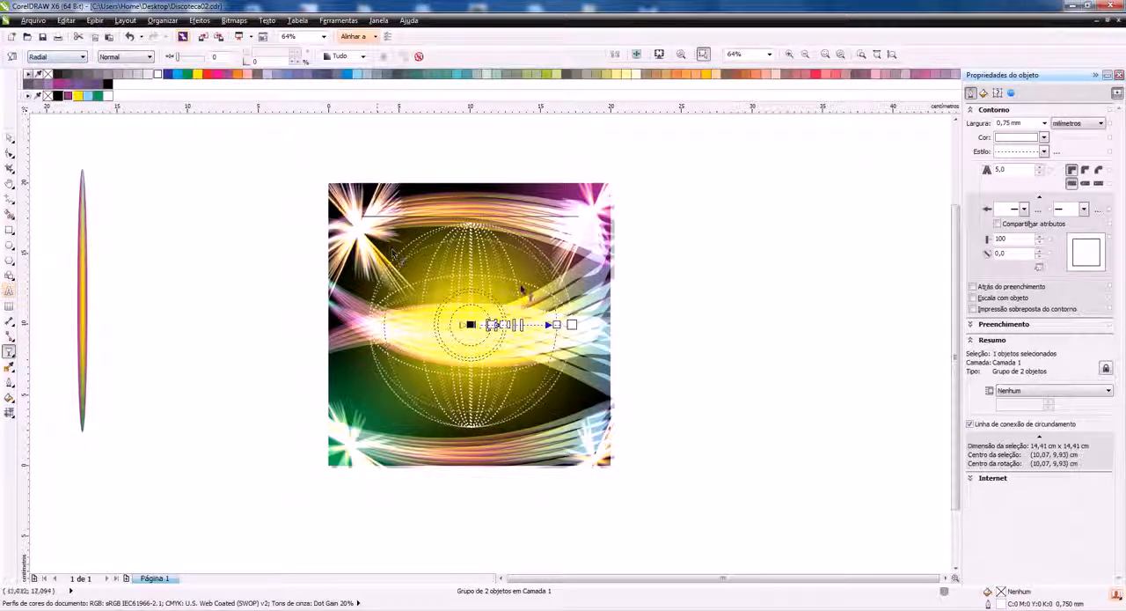
pyautogui.click(9, 138)
pyautogui.click(209, 177)
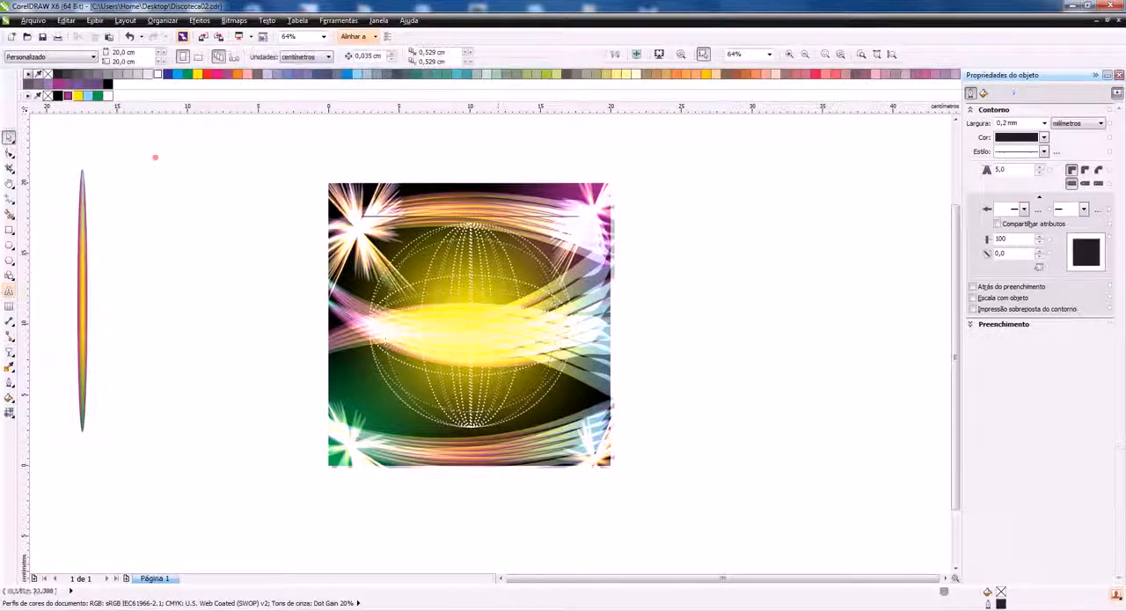
# Set the value of the sphere's radial transparency to 82
pyautogui.click(508, 257)
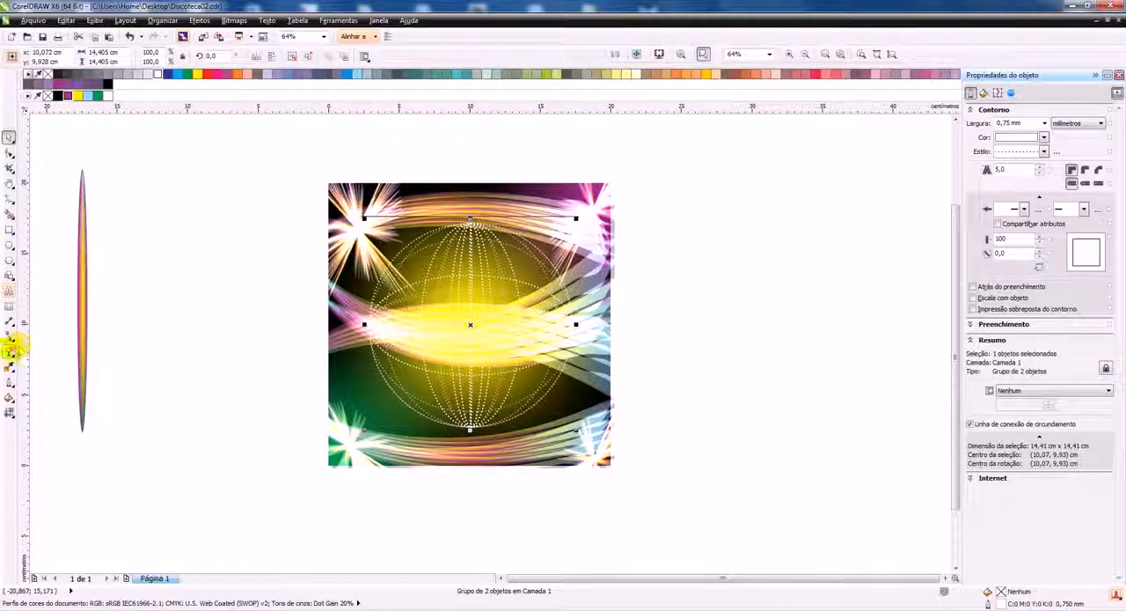
pyautogui.click(9, 352)
pyautogui.click(199, 58)
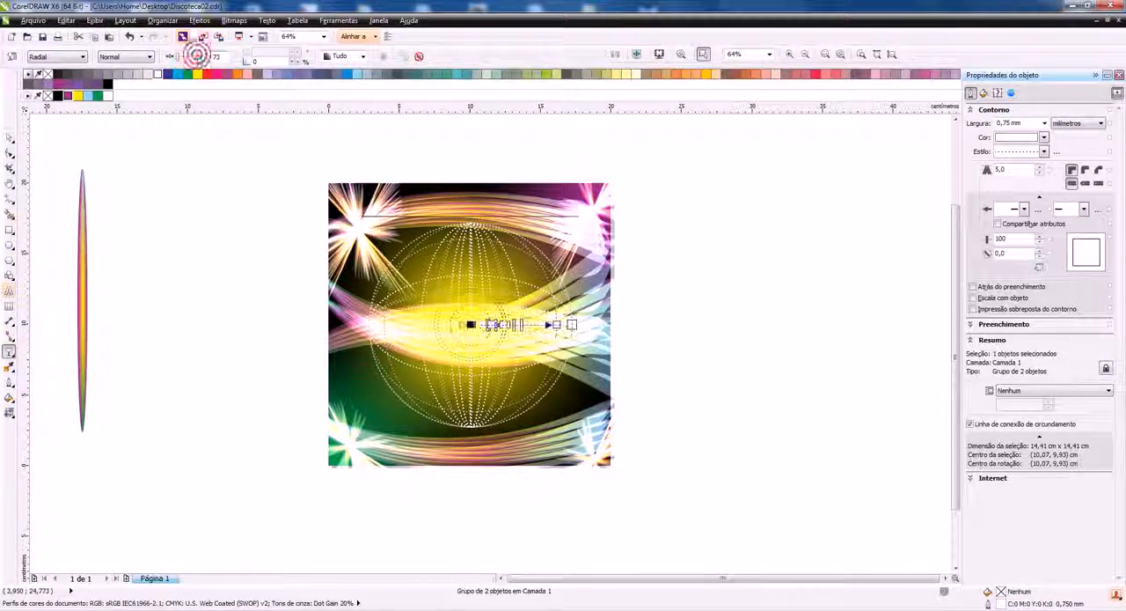
pyautogui.click(204, 58)
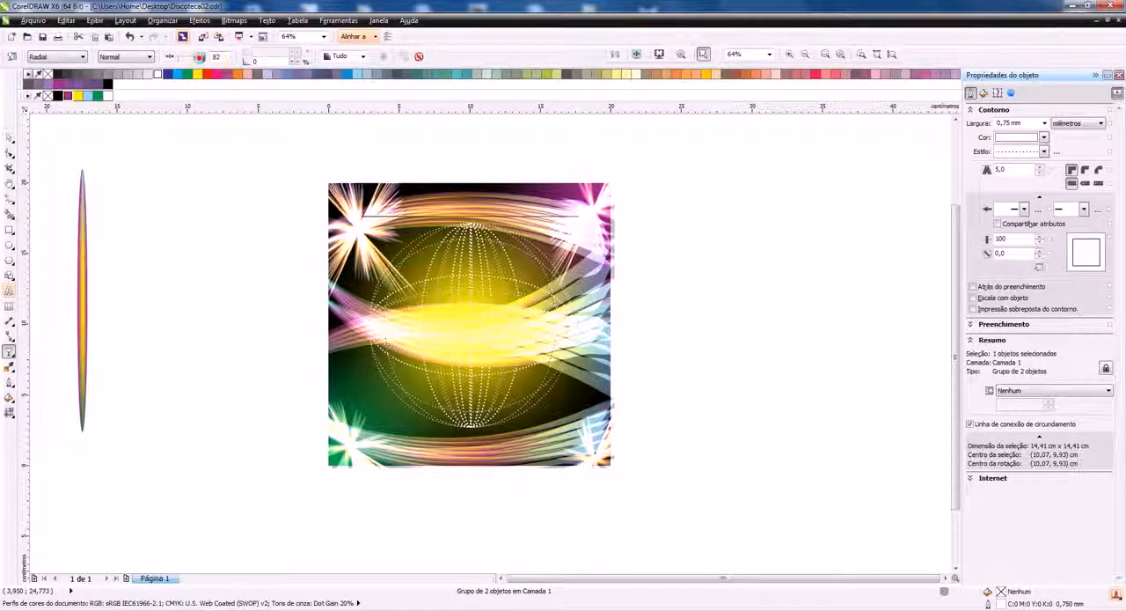
# Recolour the sphere's dotted outline, trying yellow and ice blue before settling on the document's bluish purple (Púrpura-azulado), and deselect it
pyautogui.rightClick(199, 74)
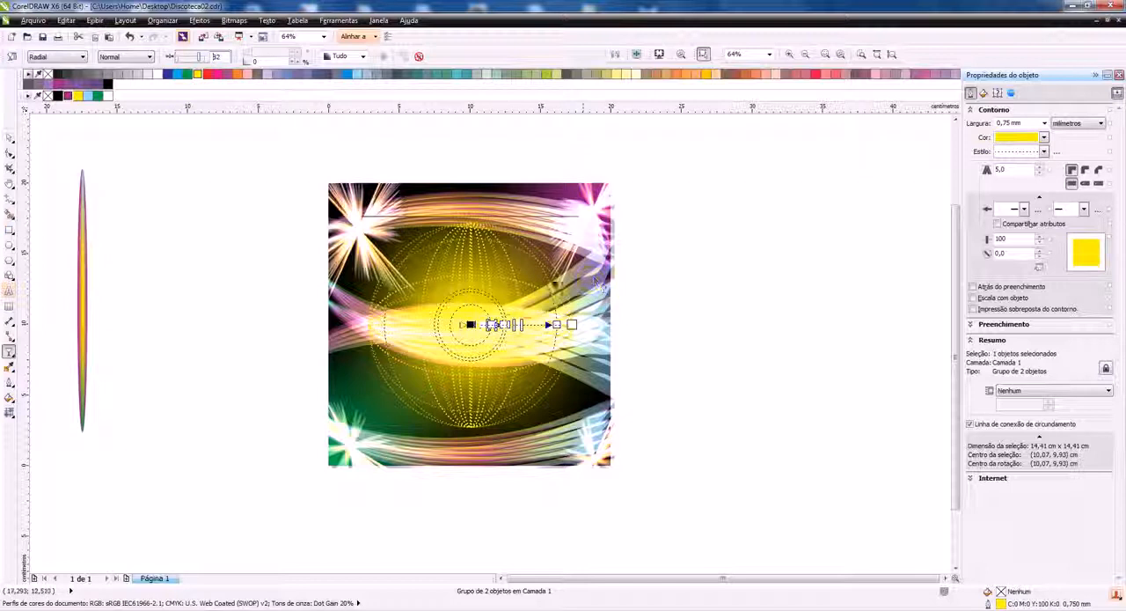
pyautogui.rightClick(88, 97)
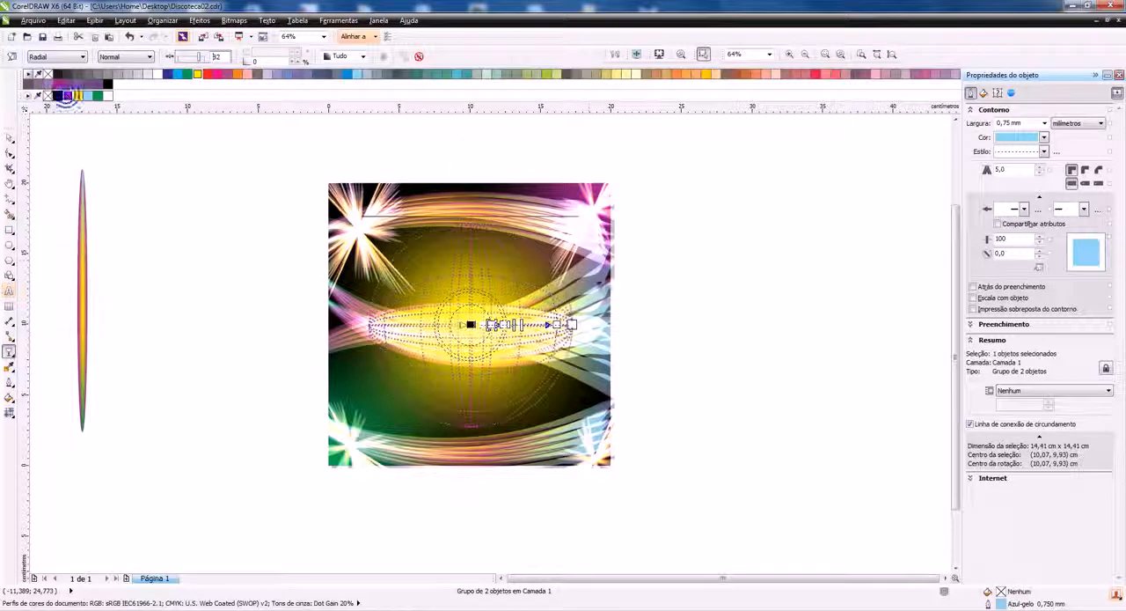
pyautogui.rightClick(67, 96)
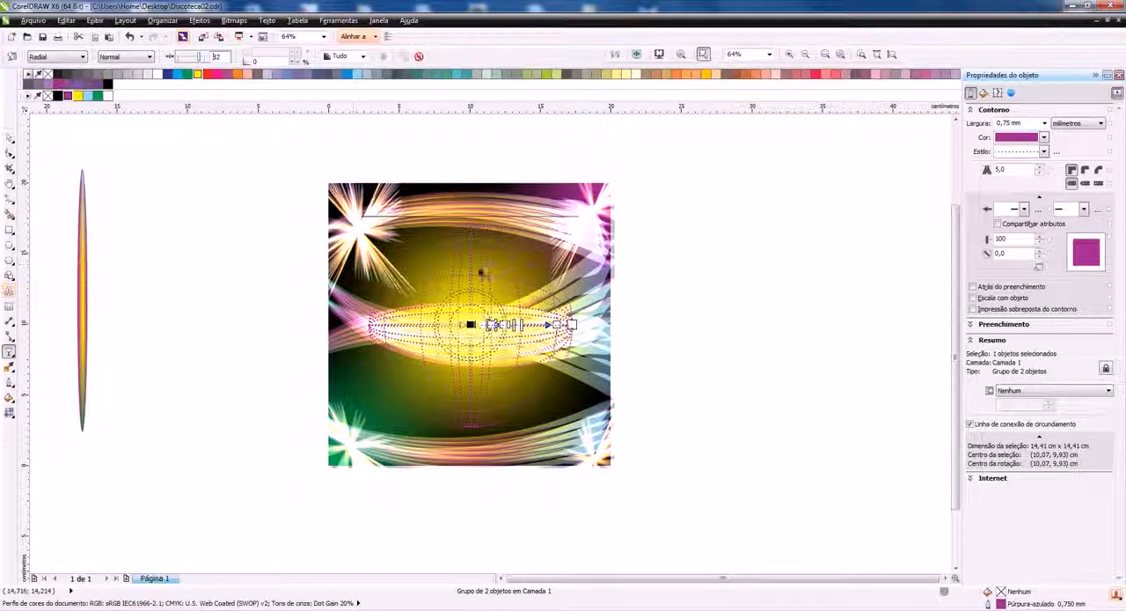
pyautogui.click(9, 134)
pyautogui.click(789, 316)
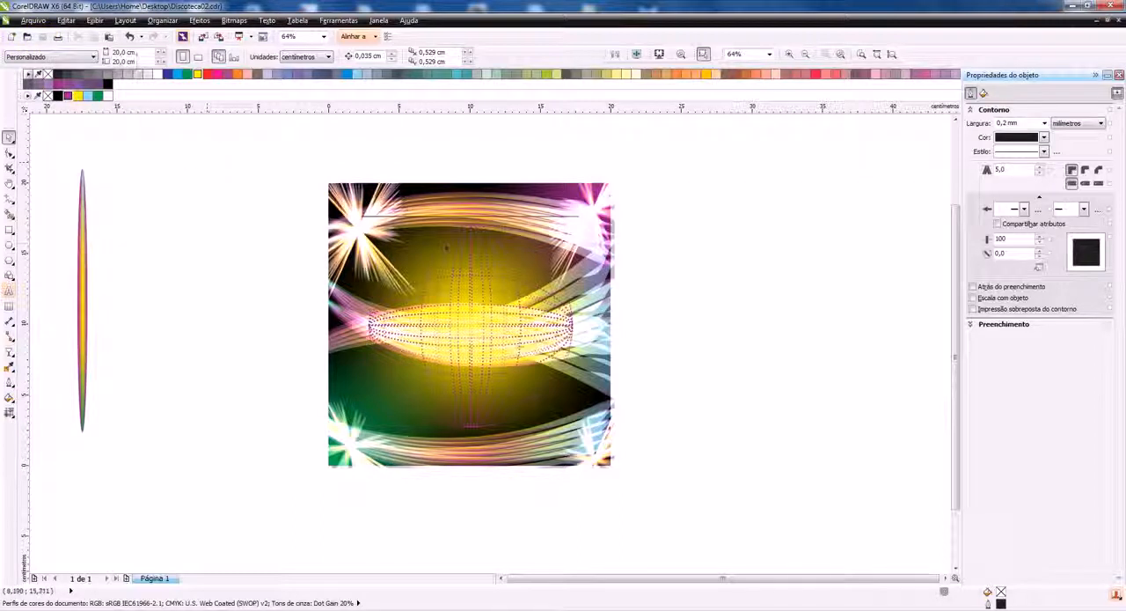
# Draw a rectangle about 20 × 20.2 cm covering the whole square artwork and fill it with the bluish purple
pyautogui.scroll(-2, 453, 246)
pyautogui.scroll(2, 453, 246)
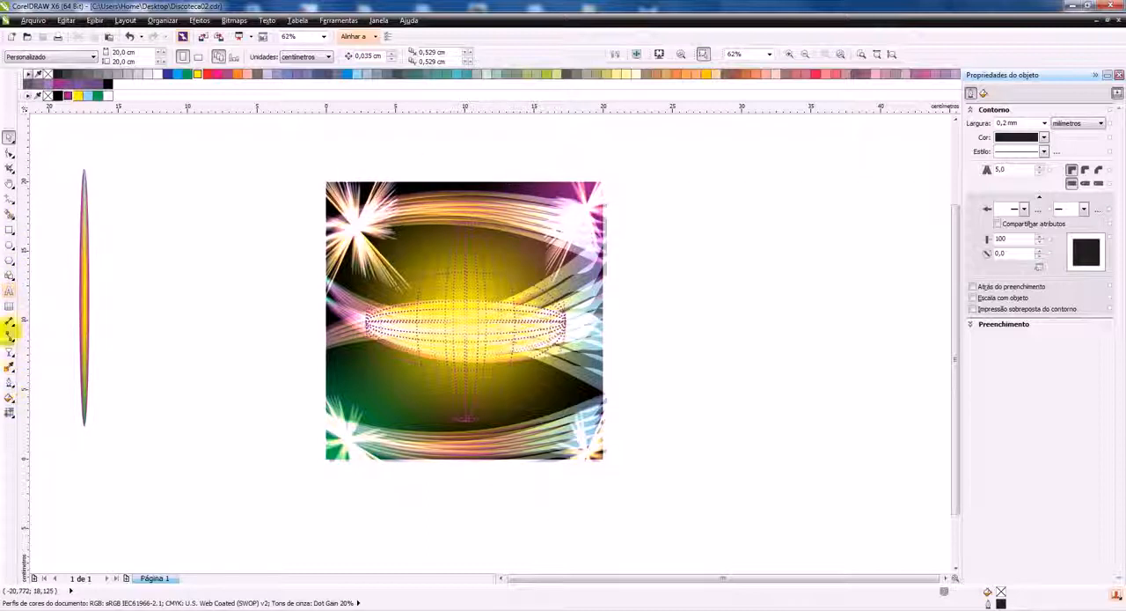
pyautogui.click(9, 229)
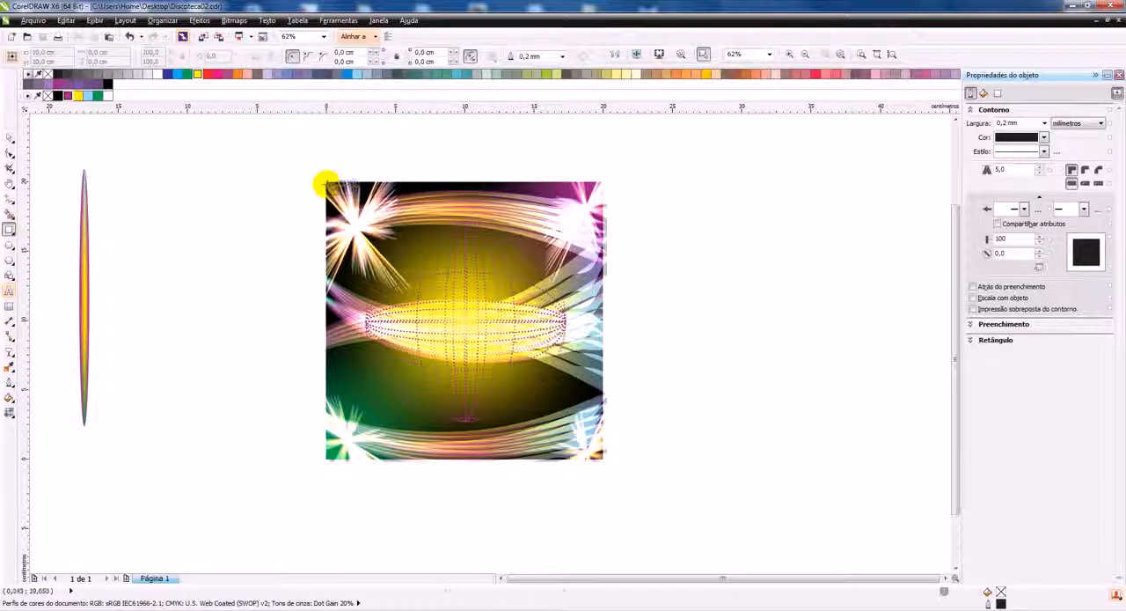
pyautogui.moveTo(326, 182); pyautogui.dragTo(607, 463)
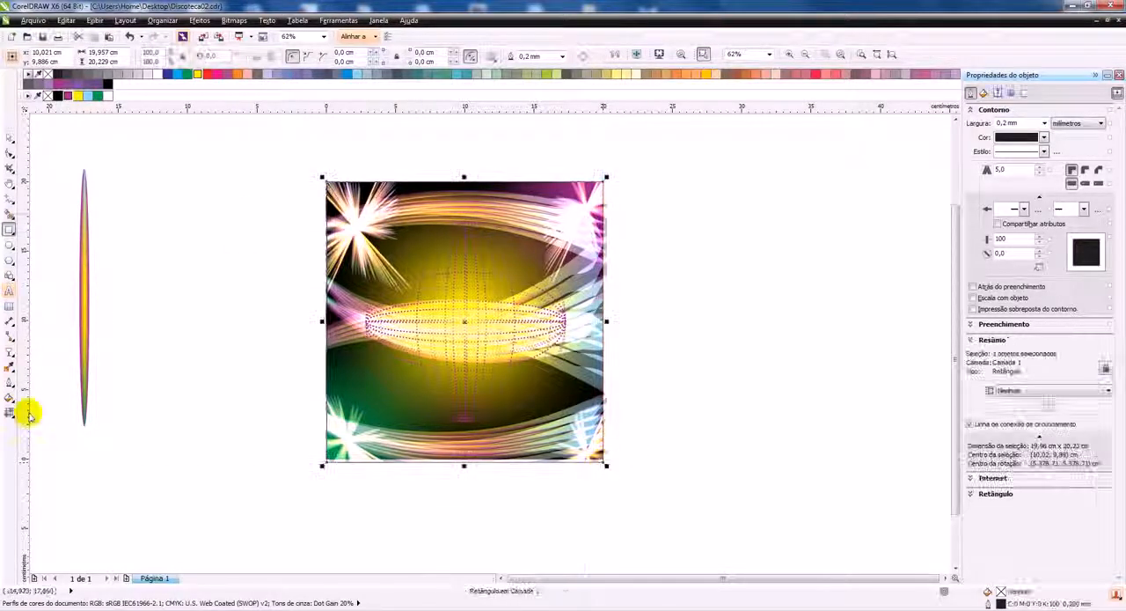
pyautogui.click(67, 95)
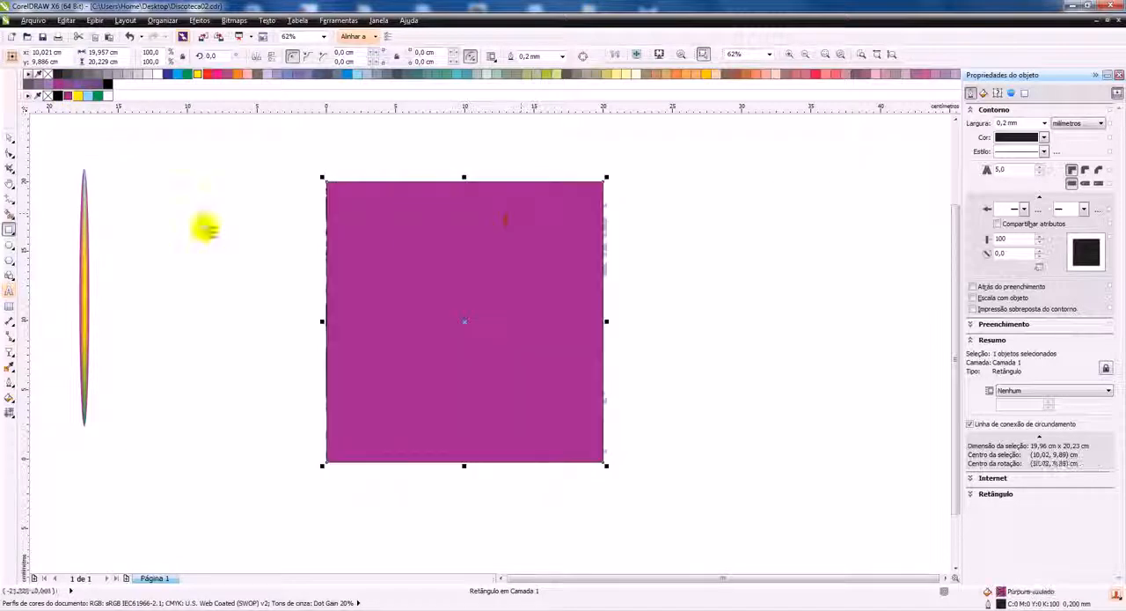
# Apply a 2 × 2 mesh fill to the purple rectangle and set its centre node's transparency to 80
pyautogui.click(11, 419)
pyautogui.click(437, 271)
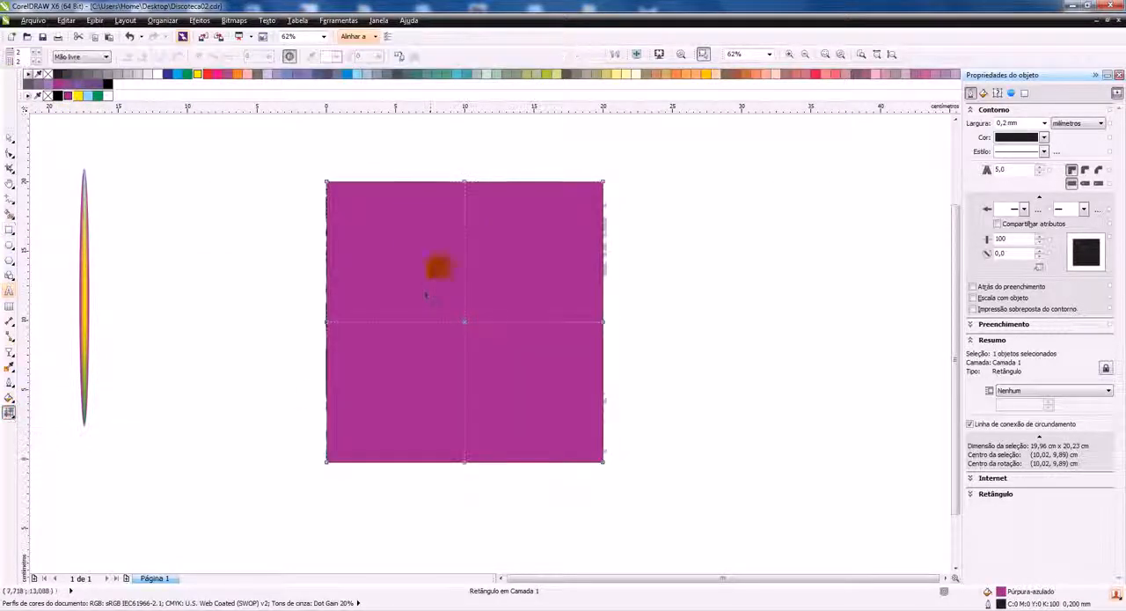
pyautogui.click(495, 250)
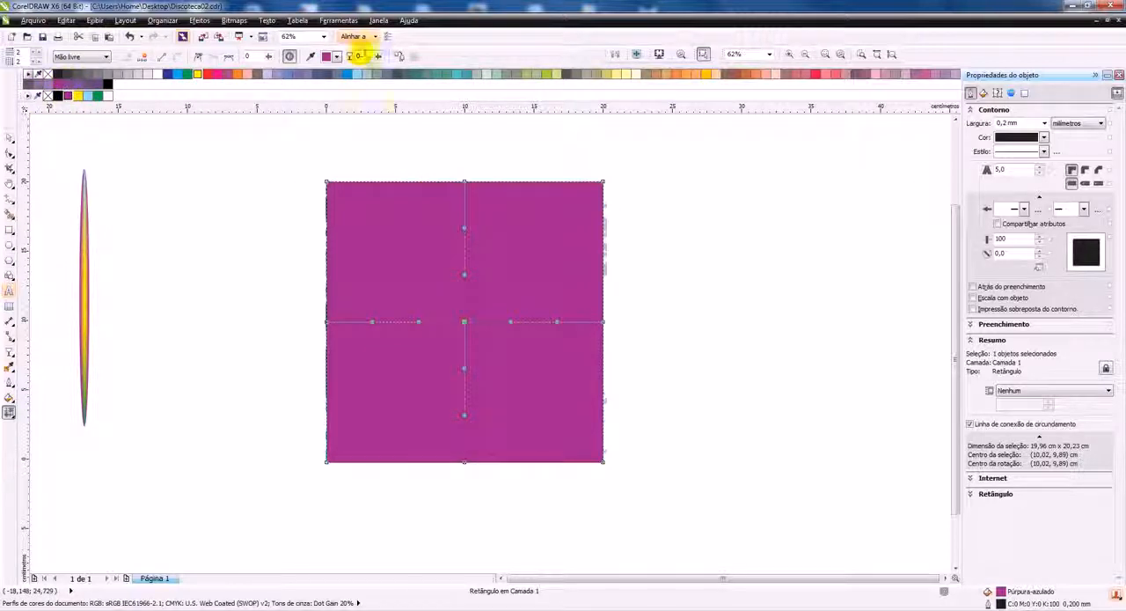
pyautogui.click(379, 57)
pyautogui.moveTo(379, 69); pyautogui.dragTo(419, 71)
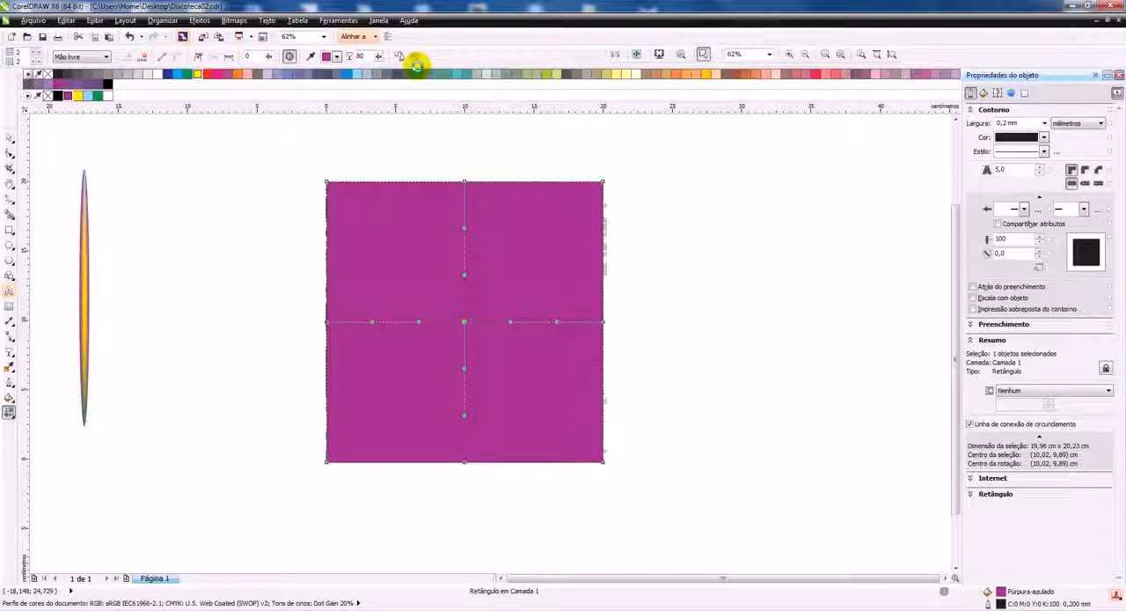
# Apply a uniform transparency to the mesh-filled rectangle with the Add (Adicionar) merge mode
pyautogui.click(11, 139)
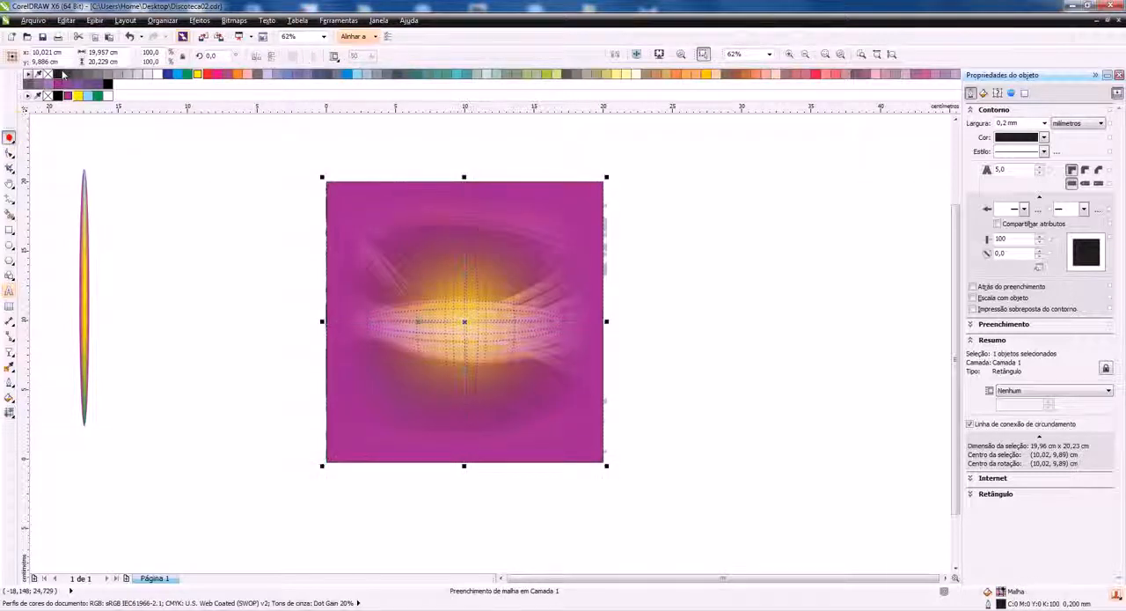
pyautogui.click(9, 350)
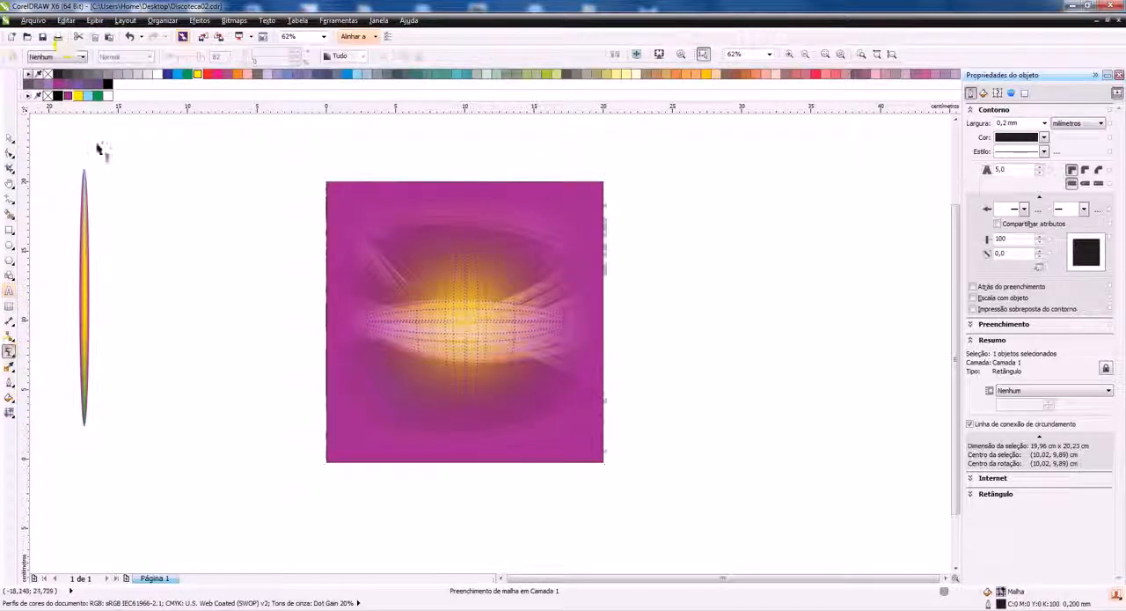
pyautogui.click(64, 54)
pyautogui.click(52, 79)
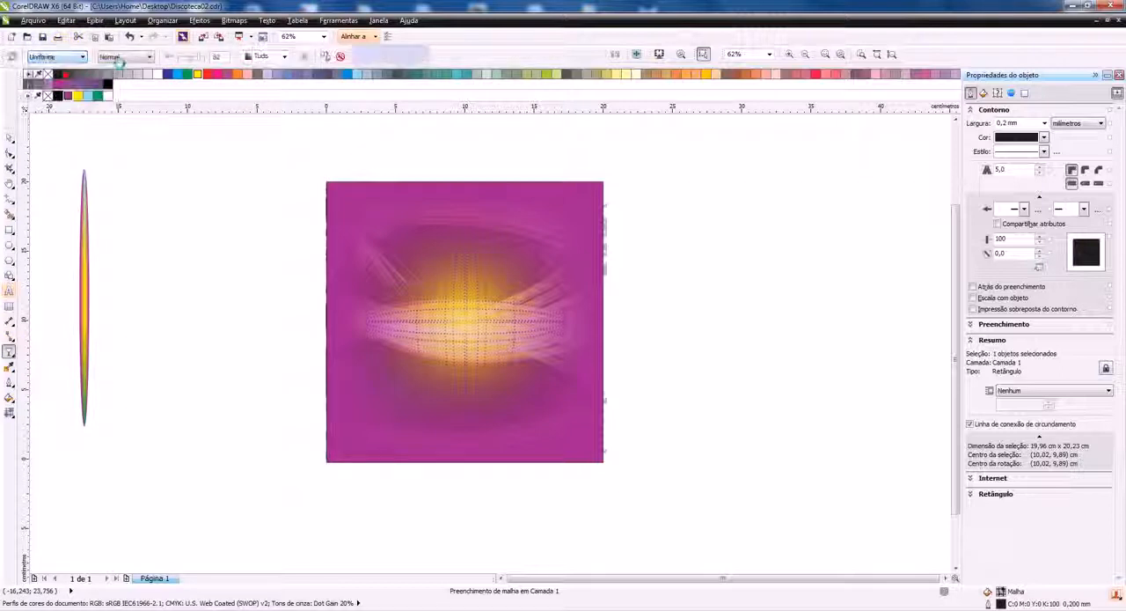
pyautogui.click(127, 57)
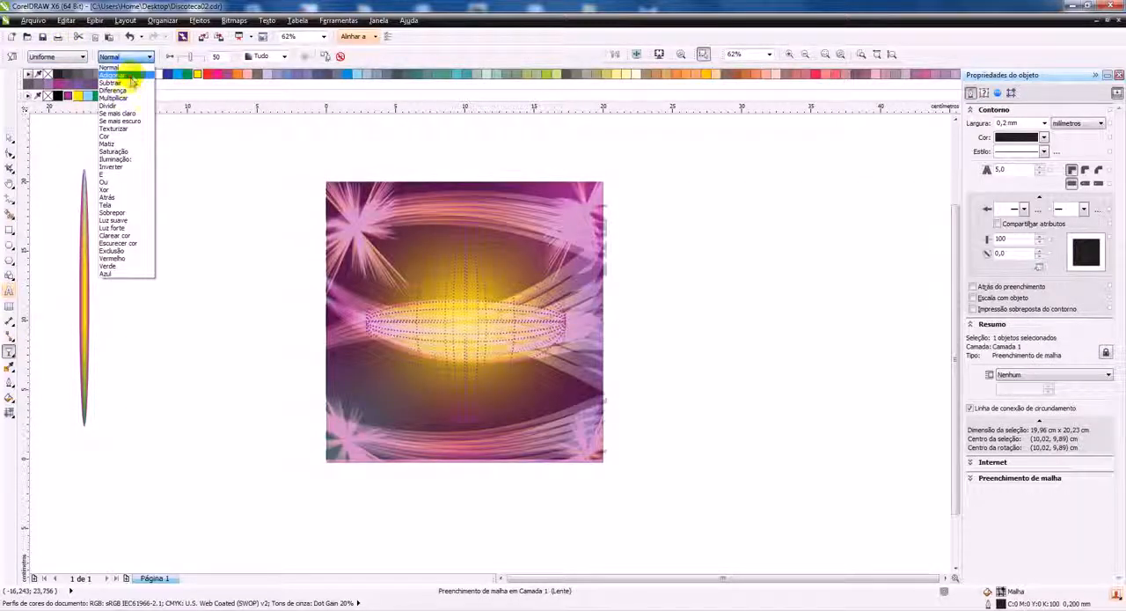
pyautogui.click(132, 81)
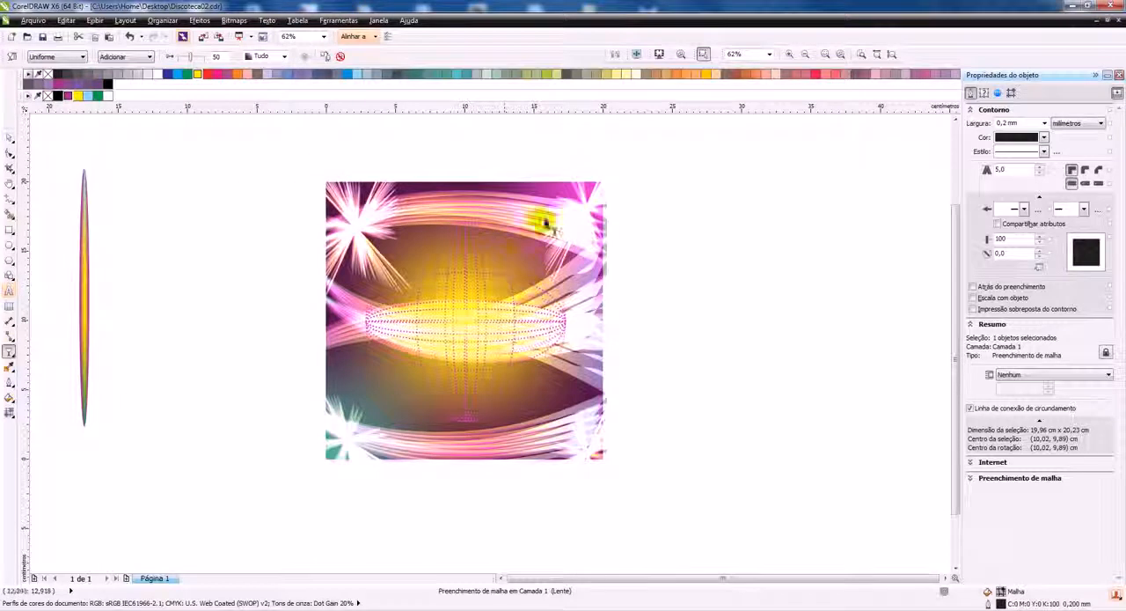
pyautogui.click(8, 138)
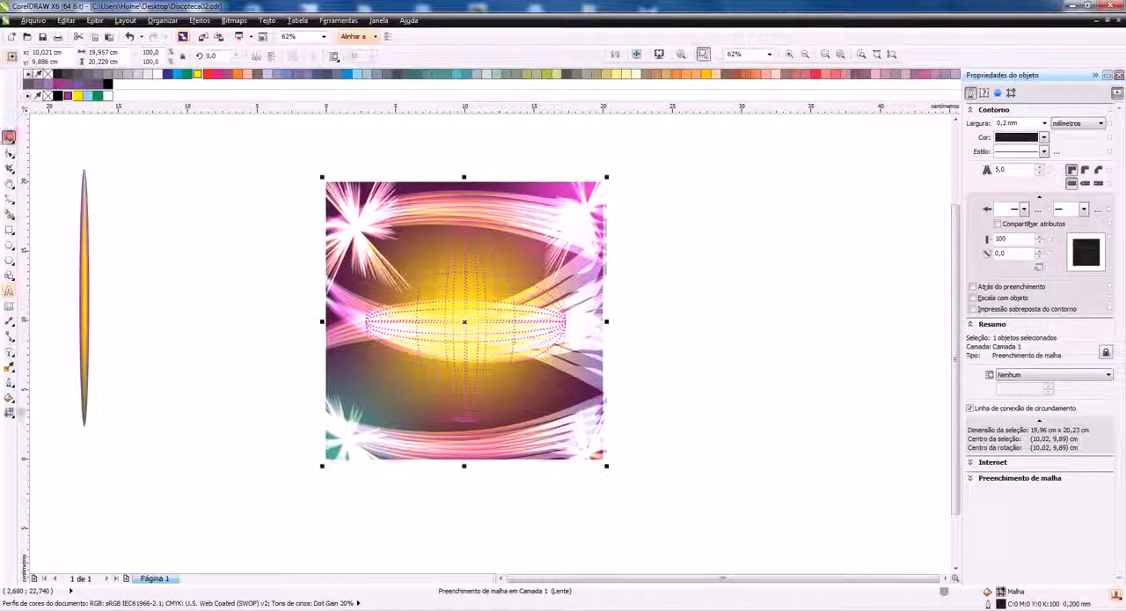
# Clear the mesh fill and the transparency from the rectangle and fill it with solid black
pyautogui.click(8, 412)
pyautogui.click(414, 55)
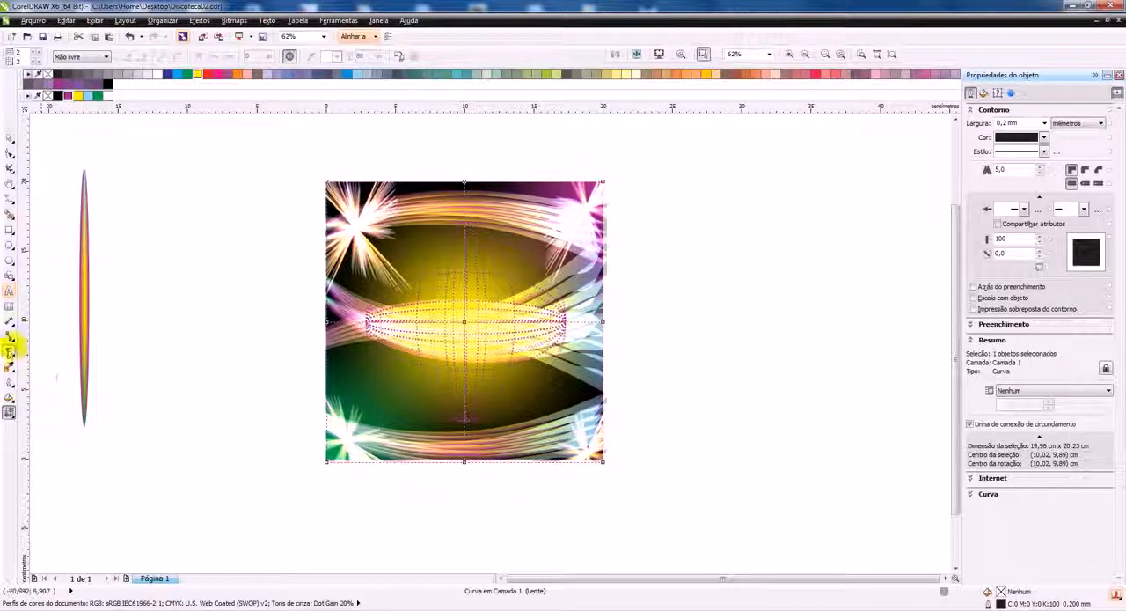
pyautogui.click(9, 350)
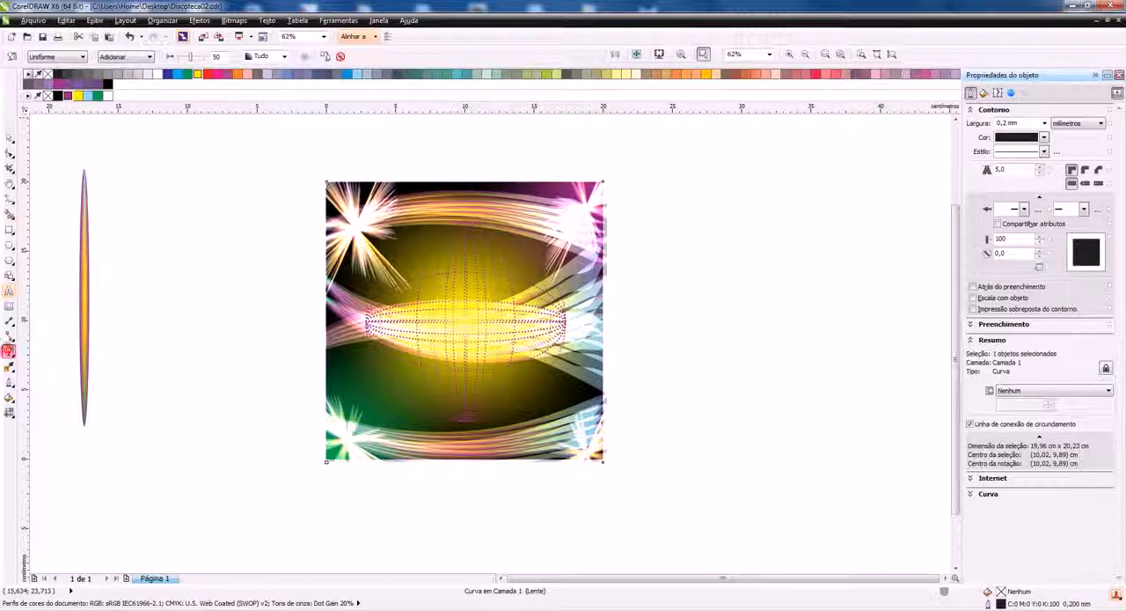
pyautogui.click(344, 56)
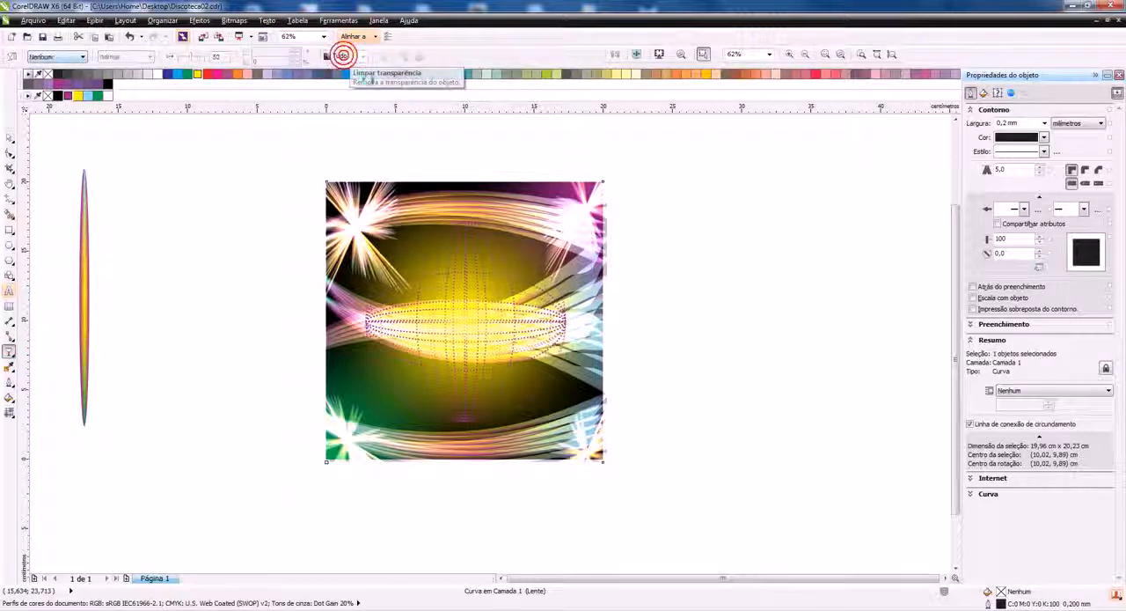
pyautogui.click(107, 84)
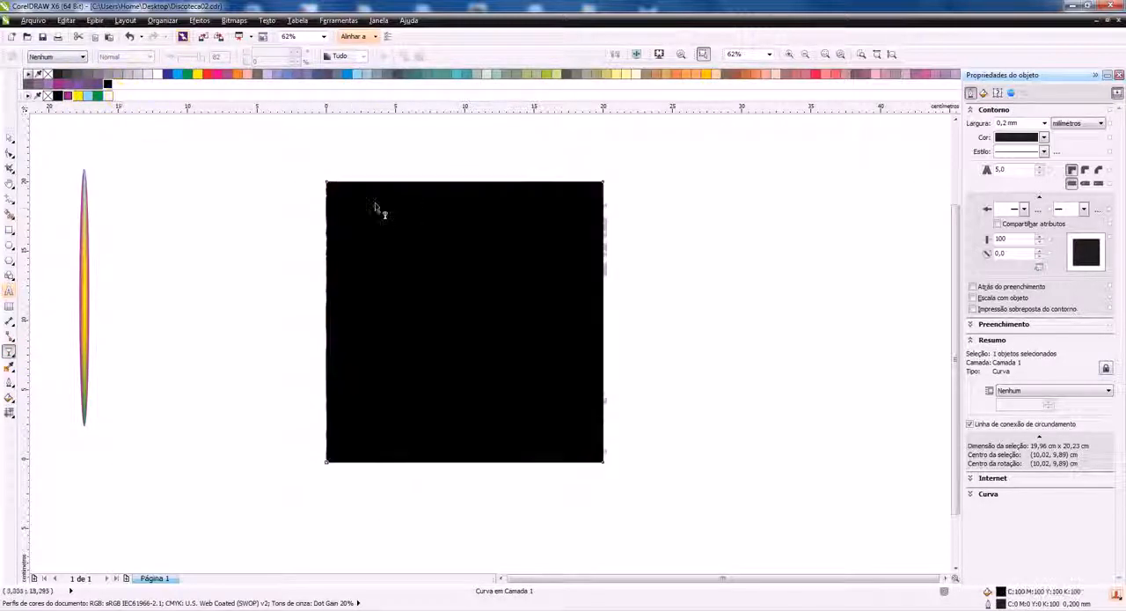
# Start a texture fill for the rectangle and choose the Cérebro púrpura texture from the Exemplos 5 library
pyautogui.click(13, 401)
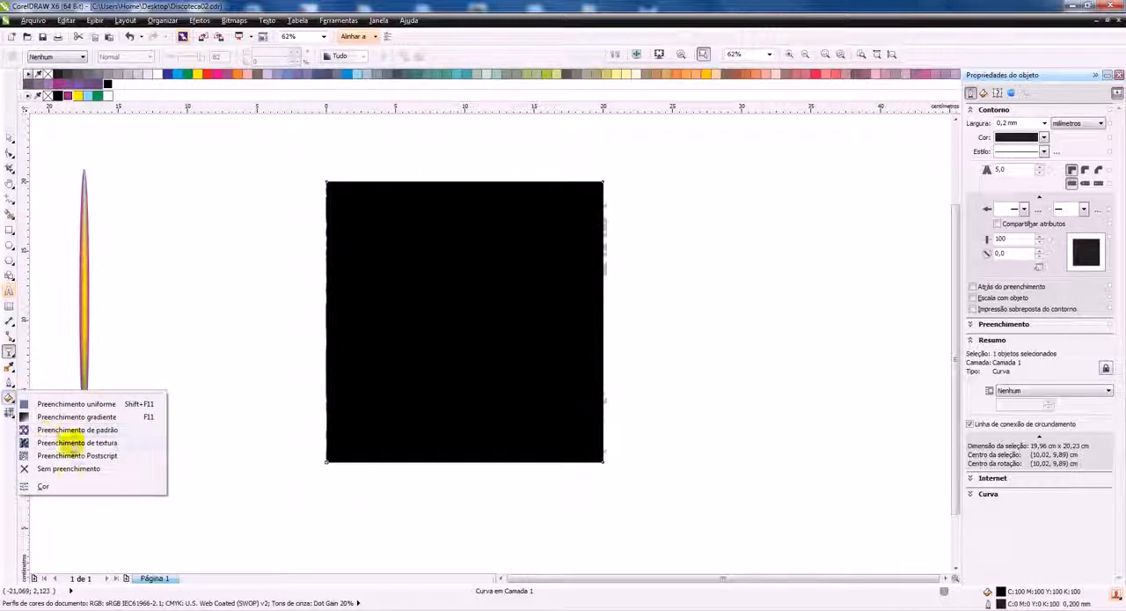
pyautogui.click(88, 441)
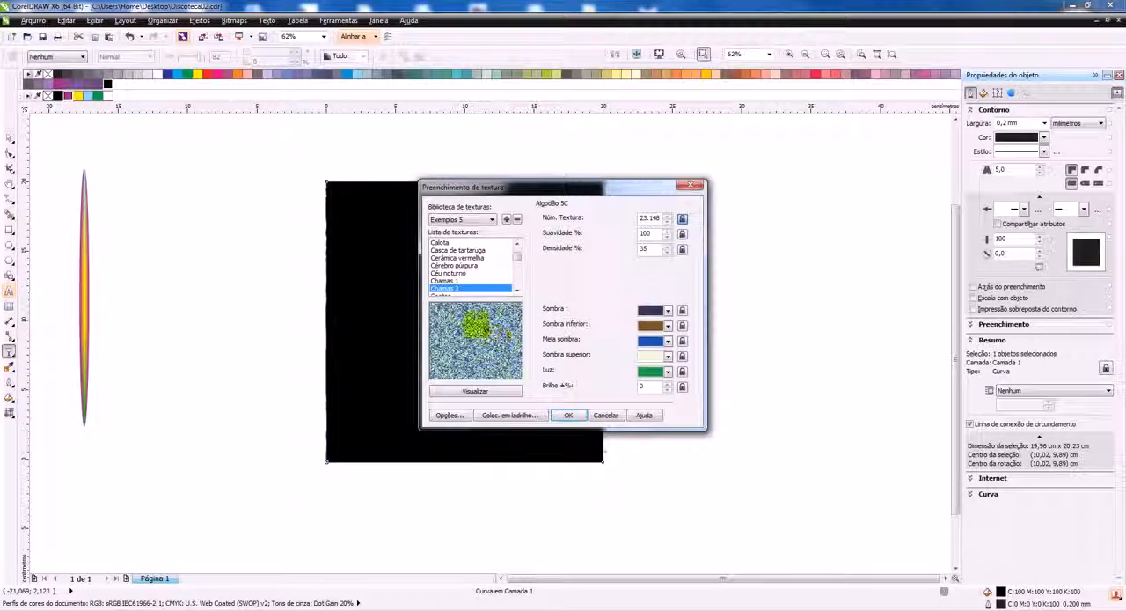
pyautogui.click(469, 280)
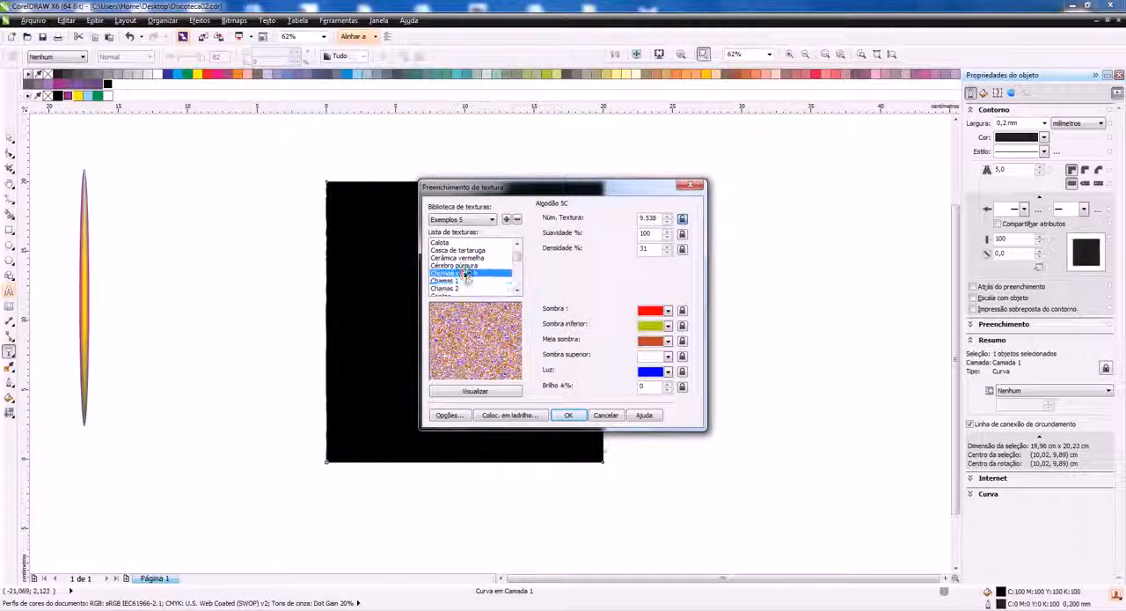
pyautogui.click(469, 273)
pyautogui.click(467, 265)
pyautogui.click(473, 257)
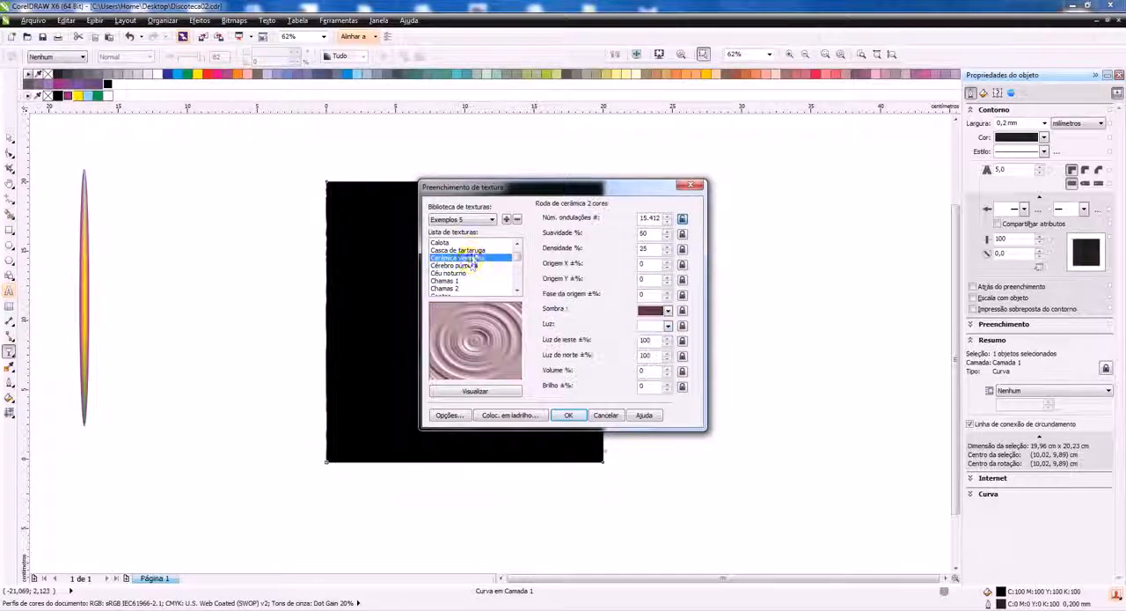
pyautogui.click(466, 265)
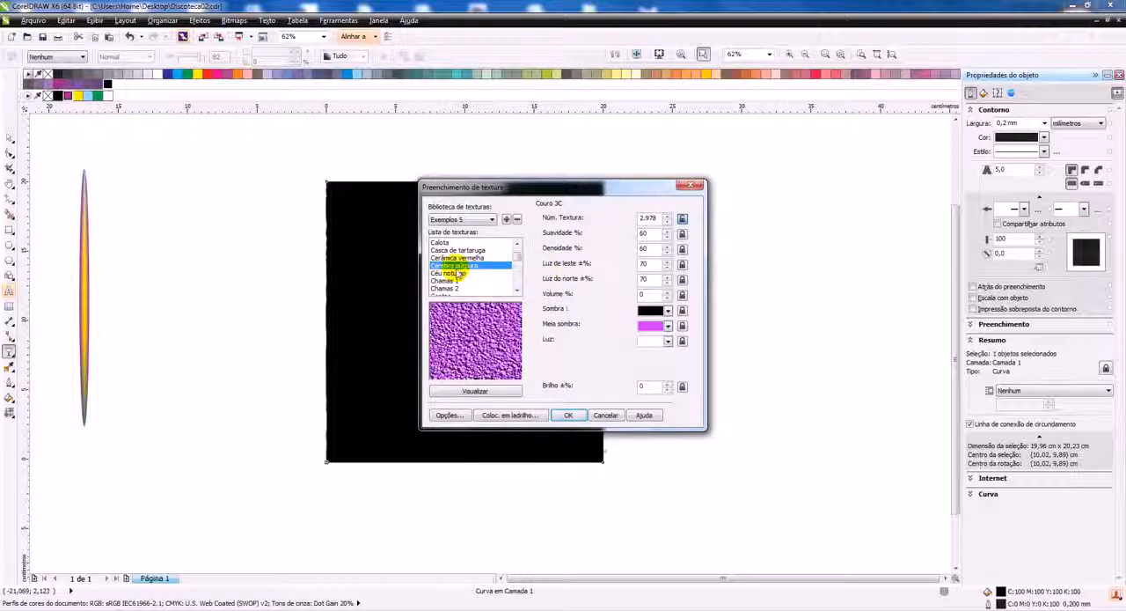
# Set the texture's mid-shade (Meia sombra) colour to light blue, apply the fill, and remove the rectangle's outline
pyautogui.click(669, 326)
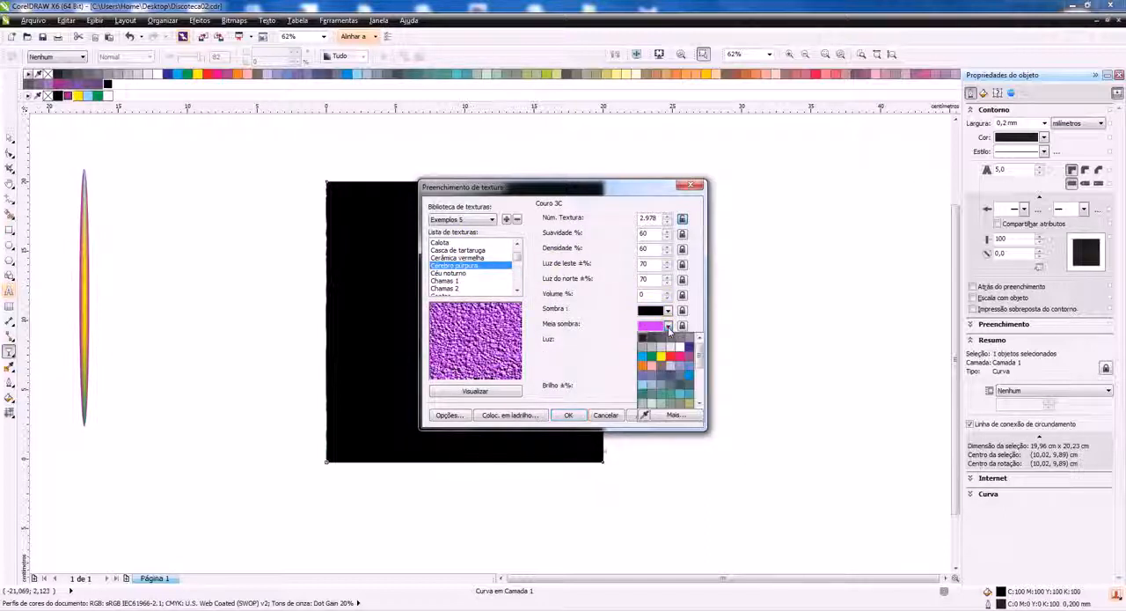
pyautogui.click(644, 357)
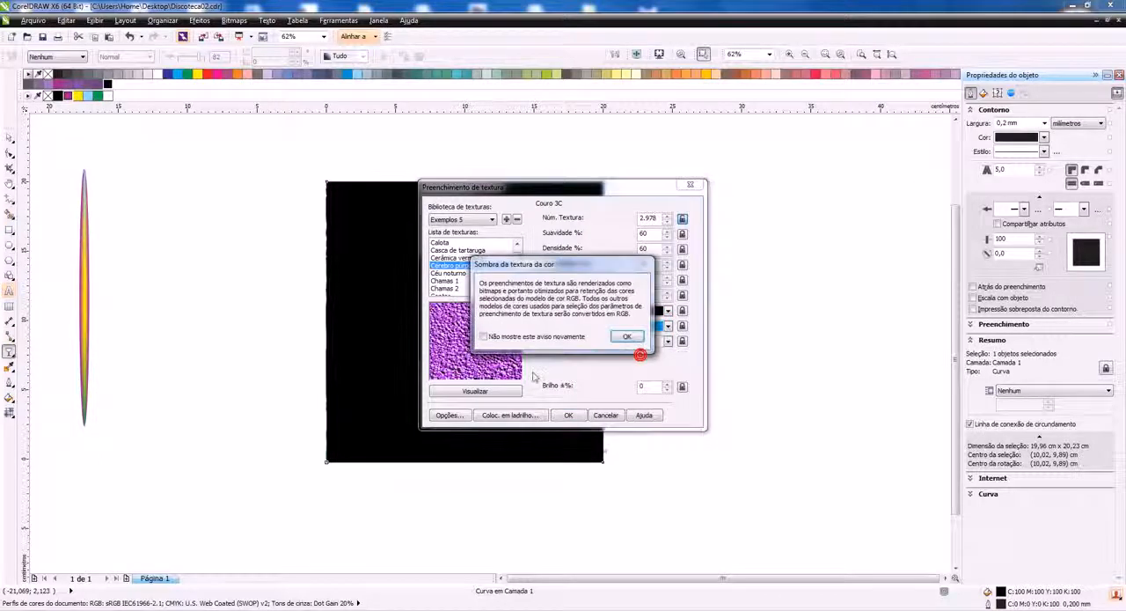
pyautogui.click(629, 334)
pyautogui.click(497, 389)
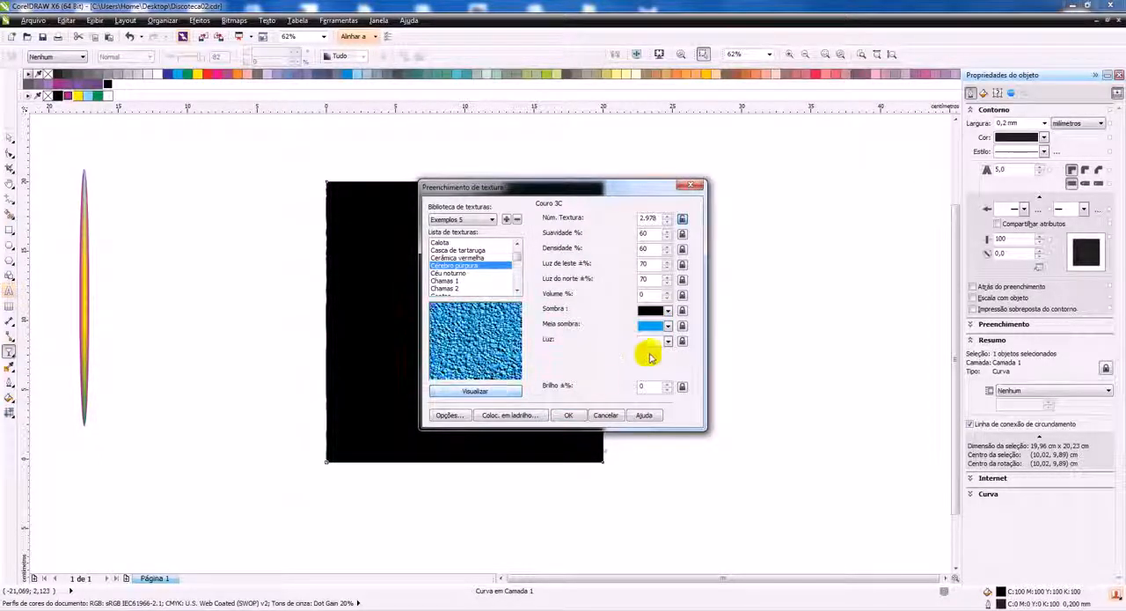
pyautogui.click(569, 414)
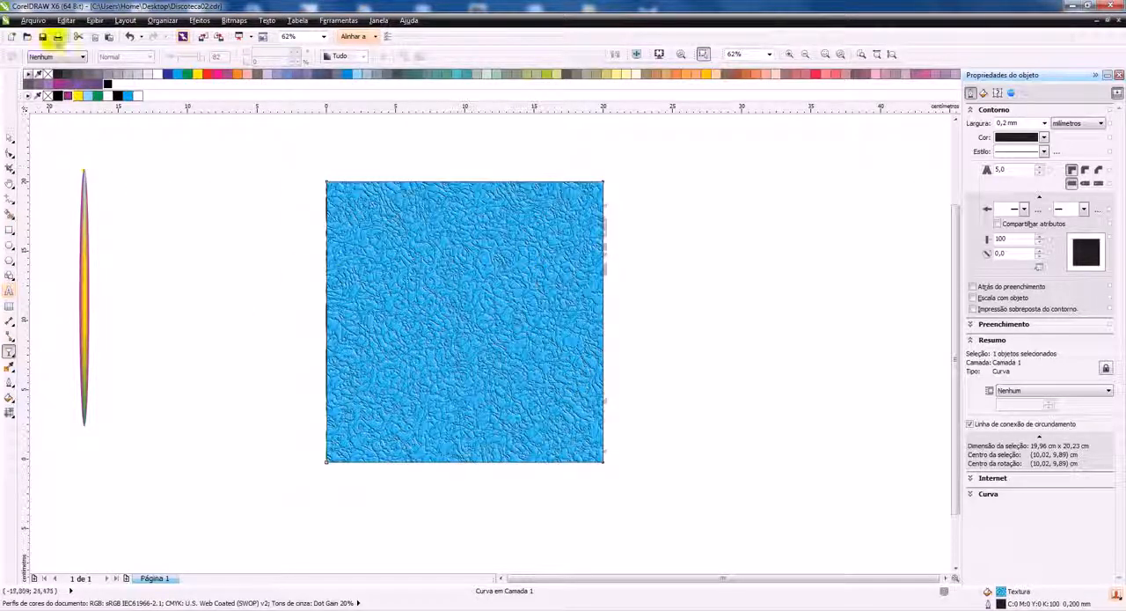
pyautogui.rightClick(49, 74)
# Apply a uniform transparency of 84 to the textured rectangle using the Add (Adicionar) merge mode
pyautogui.click(9, 352)
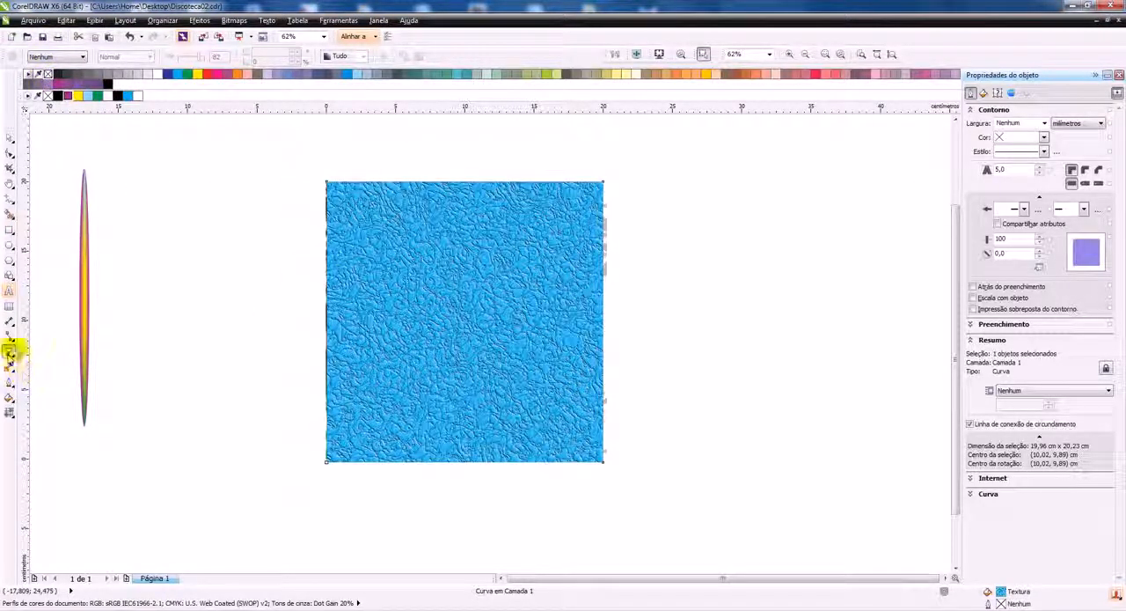
pyautogui.click(57, 56)
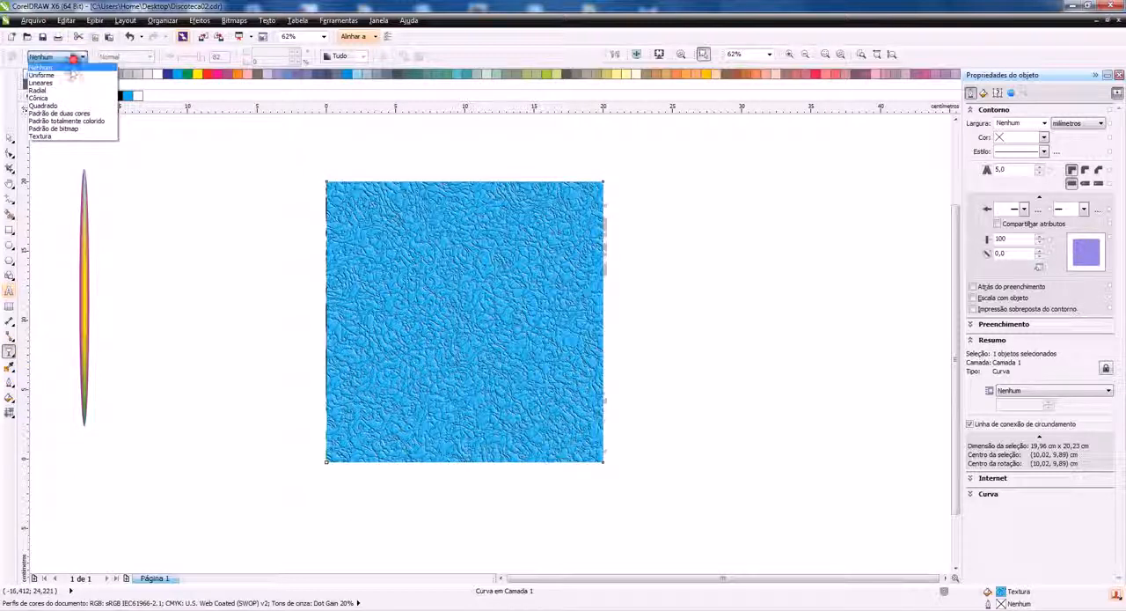
pyautogui.click(53, 72)
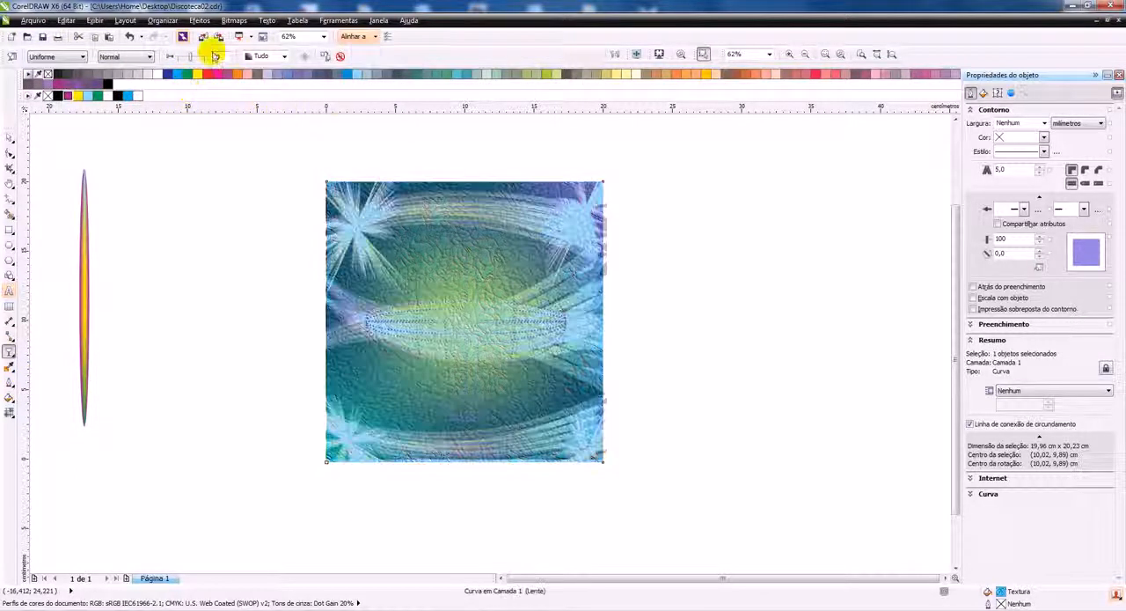
pyautogui.click(133, 57)
pyautogui.click(128, 75)
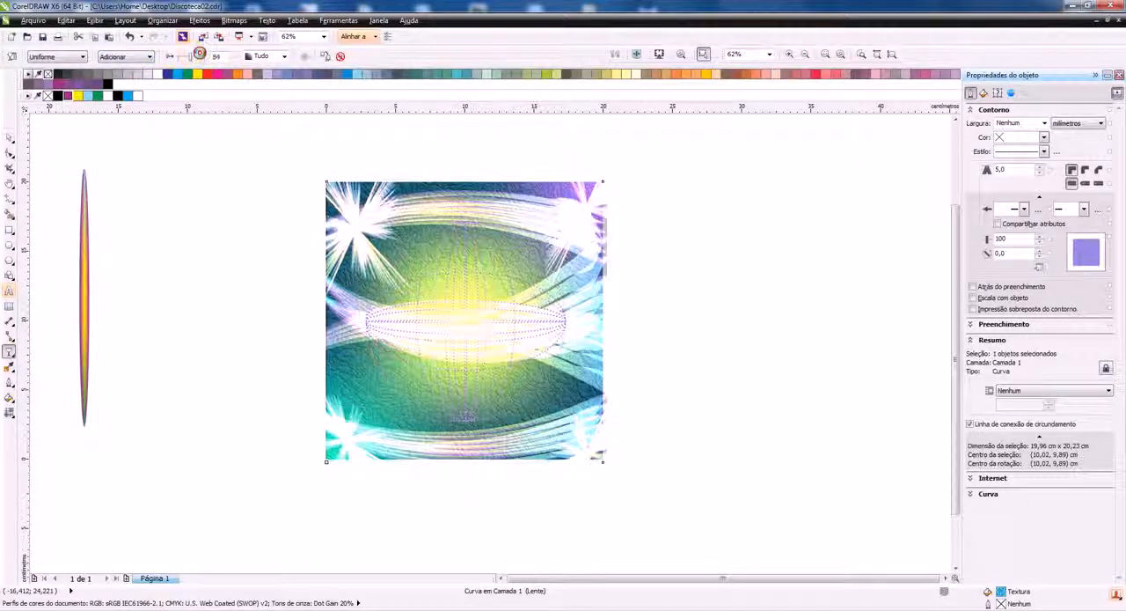
pyautogui.moveTo(200, 54); pyautogui.dragTo(201, 57)
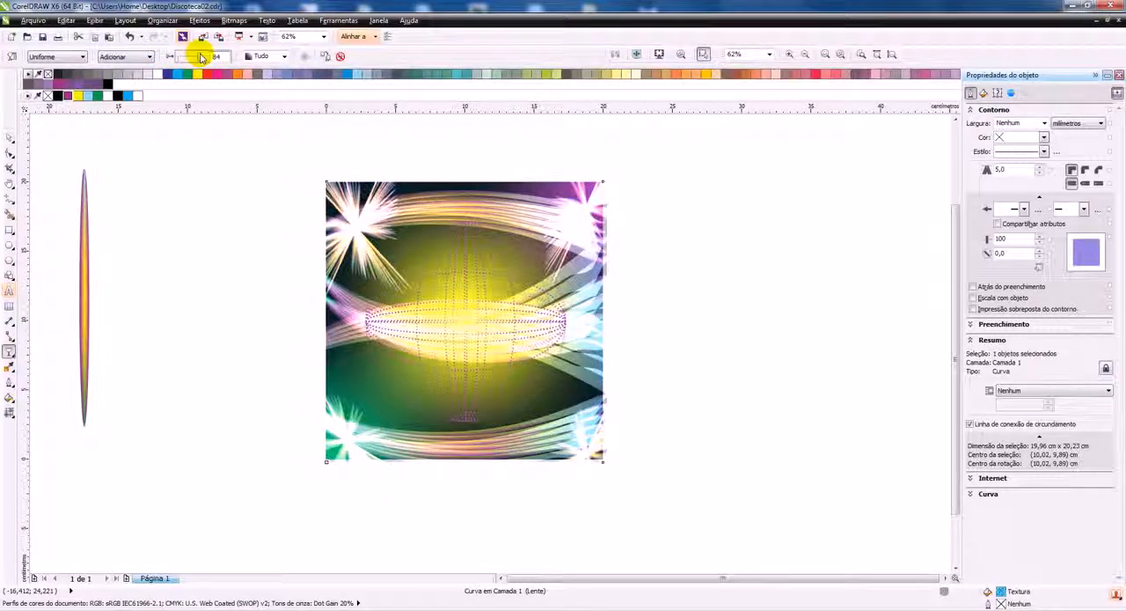
# Try the Difference (Diferença) and Color (Cor) merge modes for the textured rectangle's transparency
pyautogui.click(123, 57)
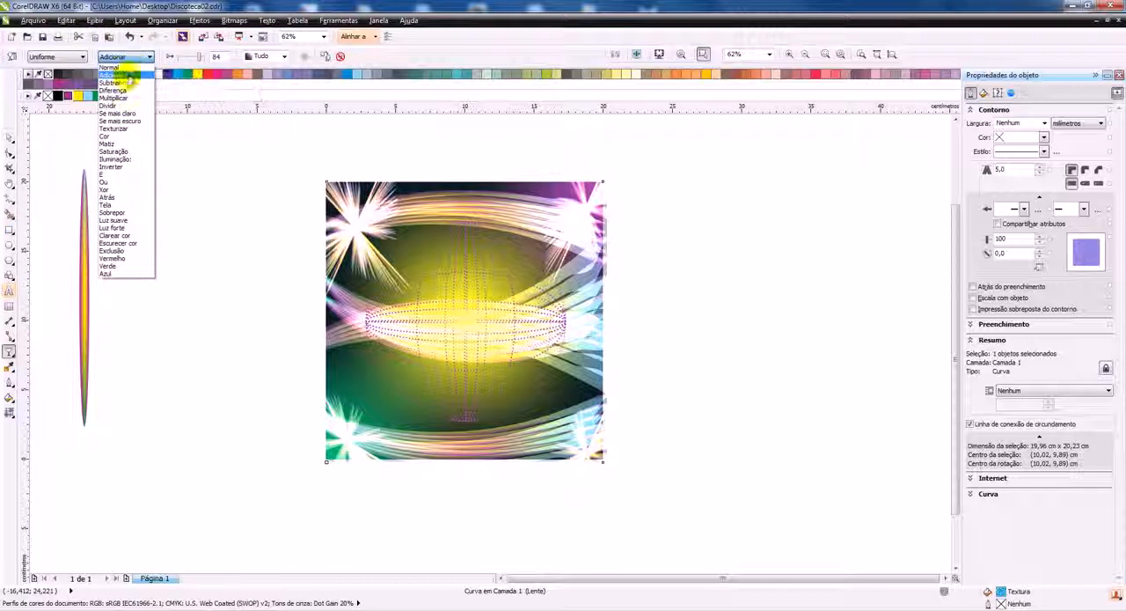
pyautogui.click(123, 89)
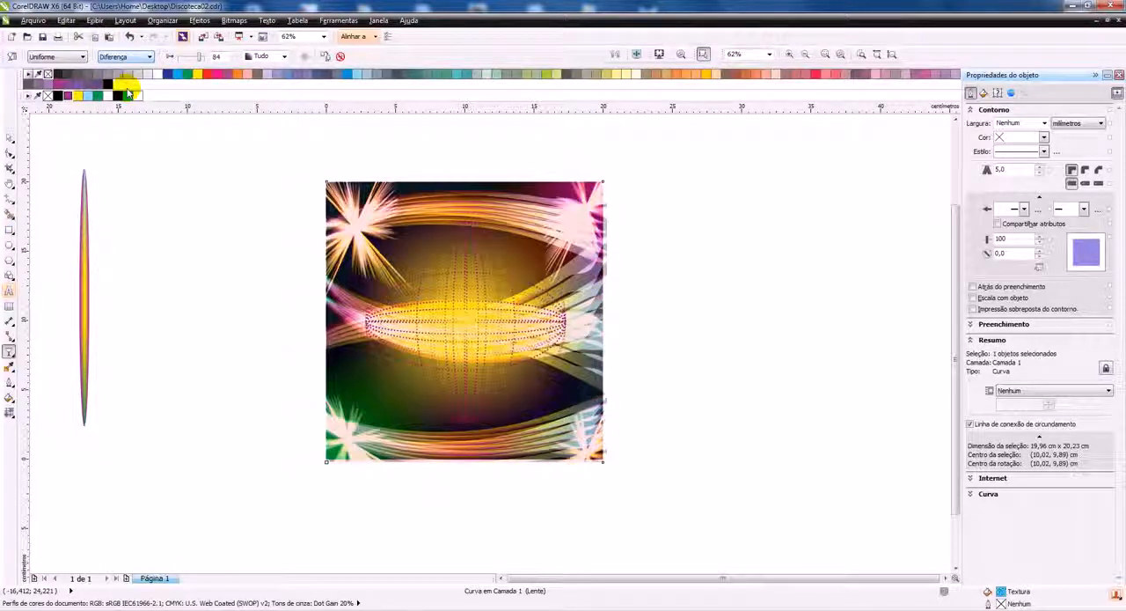
pyautogui.scroll(2, 466, 279)
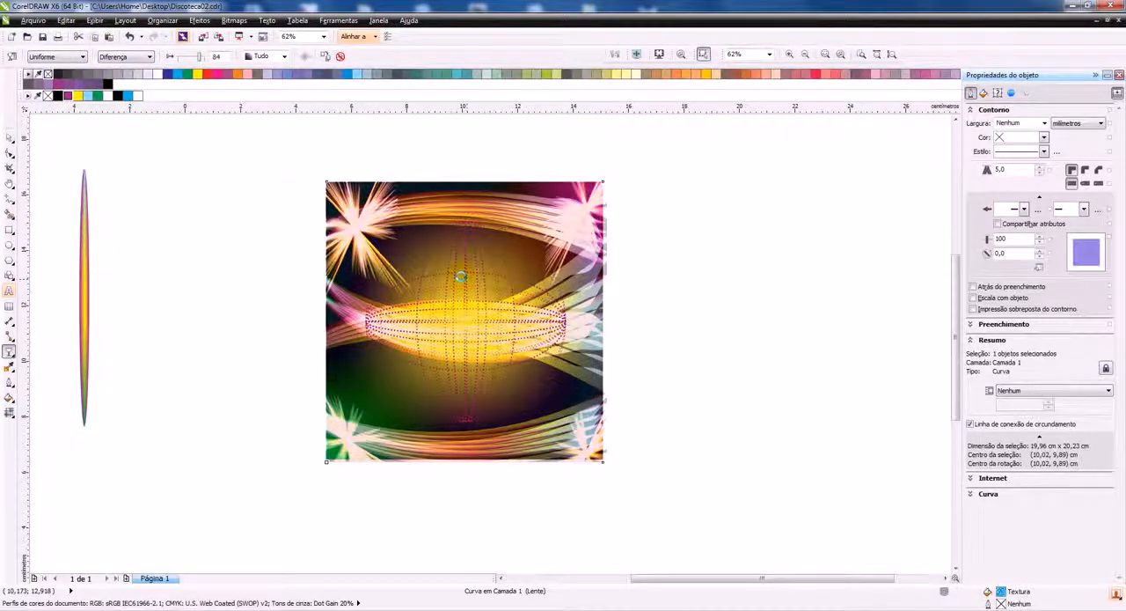
pyautogui.scroll(-2, 423, 273)
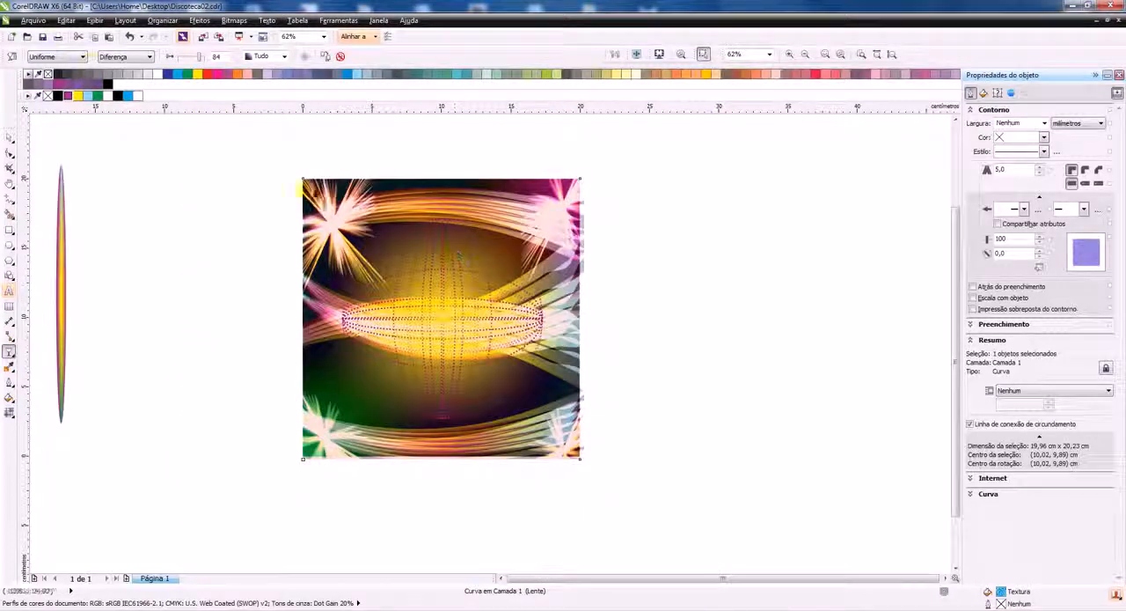
pyautogui.click(125, 57)
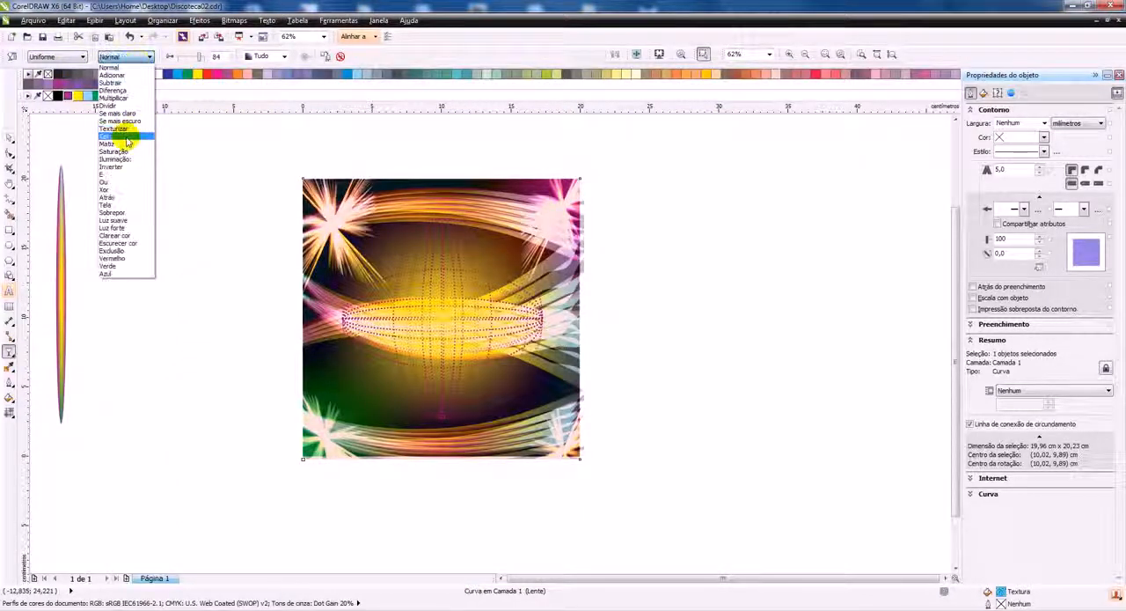
pyautogui.click(129, 136)
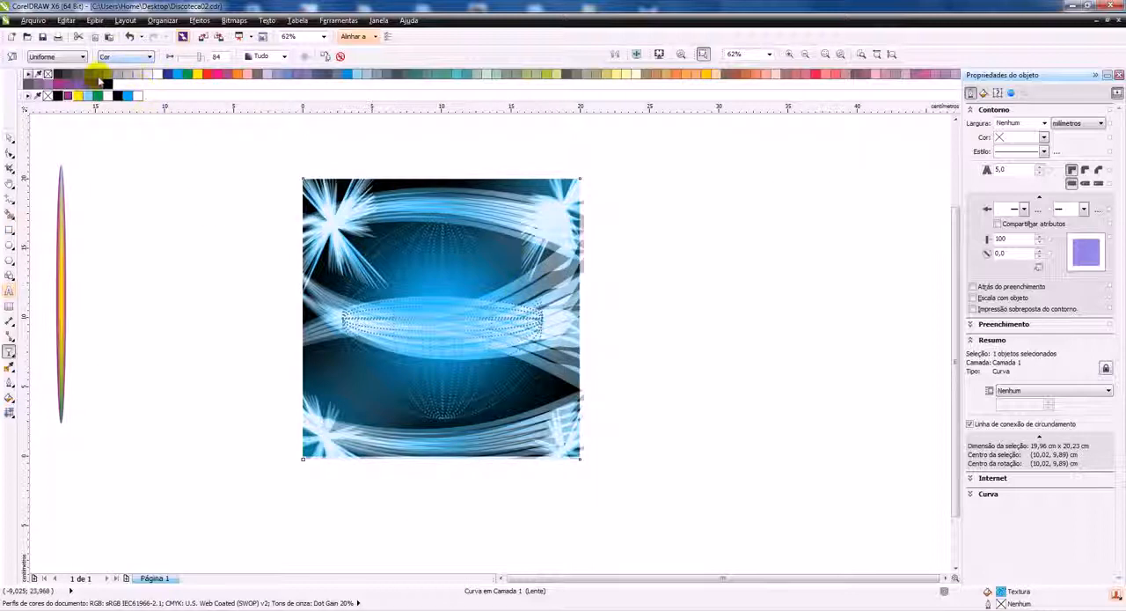
# Delete the textured overlay rectangle from the artwork
pyautogui.click(9, 137)
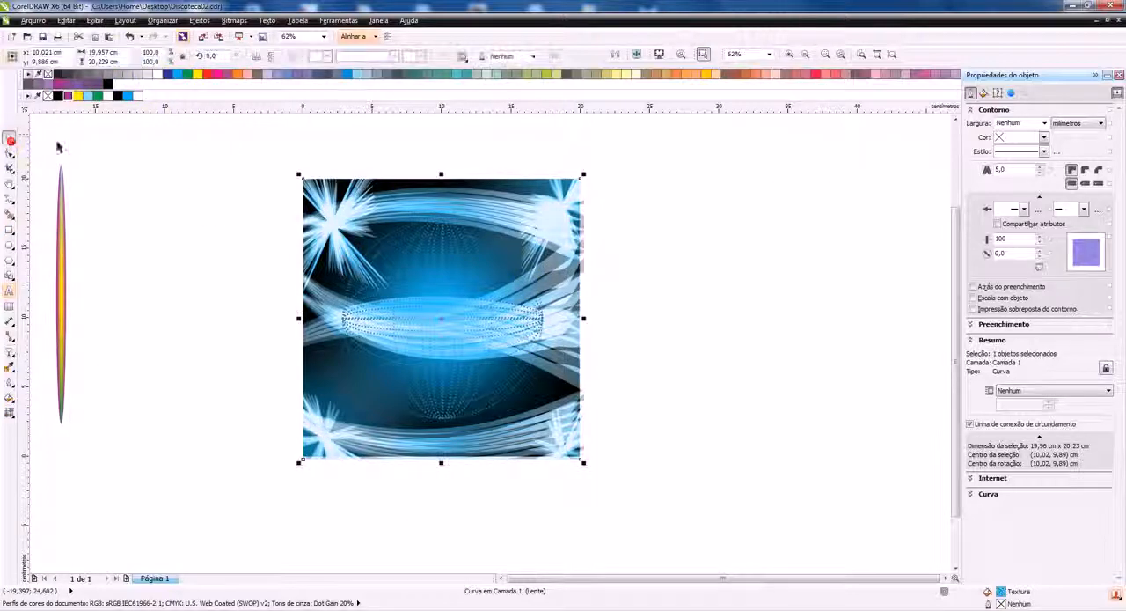
pyautogui.click(240, 129)
pyautogui.click(603, 209)
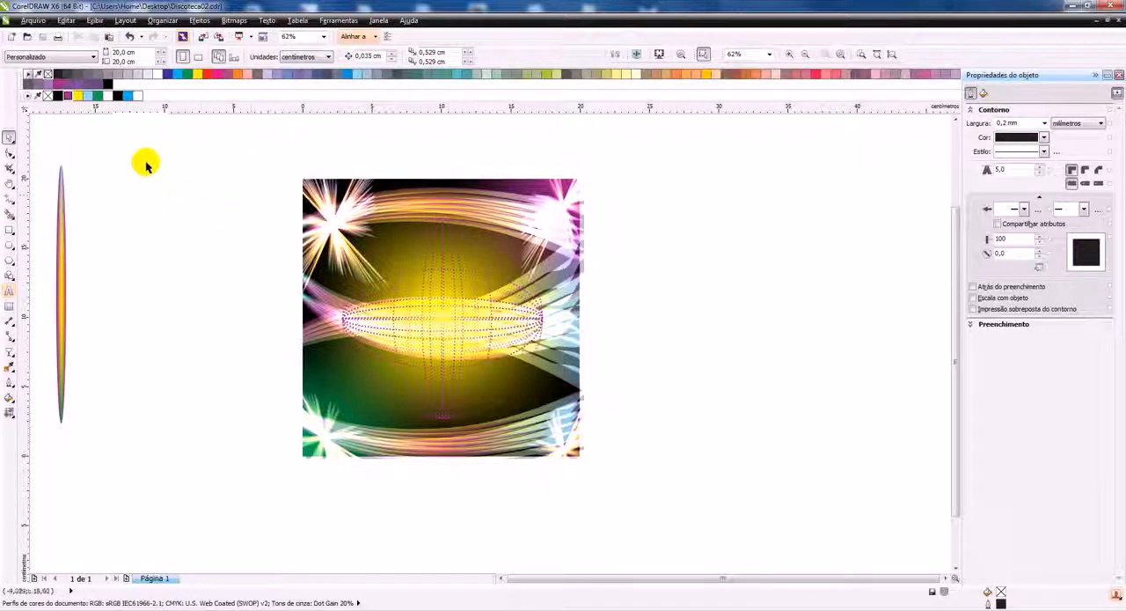
pyautogui.moveTo(258, 348); pyautogui.dragTo(187, 245)
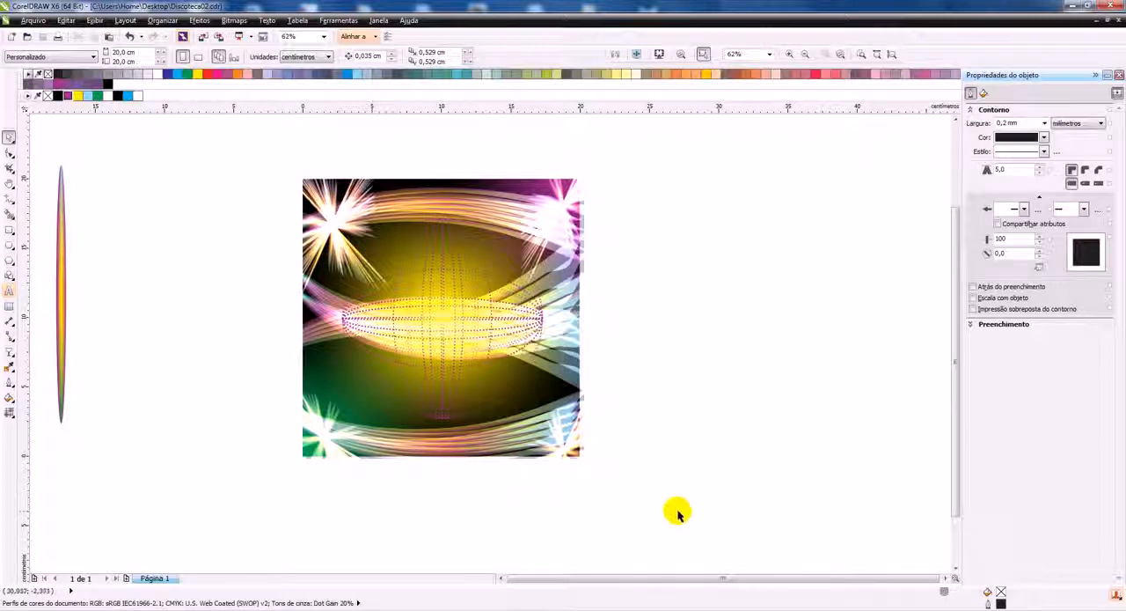
# Select the whole square artwork and place a duplicate about 33 cm to the right of the original
pyautogui.moveTo(647, 545); pyautogui.dragTo(261, 145)
pyautogui.scroll(-1, 345, 228)
pyautogui.moveTo(392, 278); pyautogui.dragTo(623, 280)
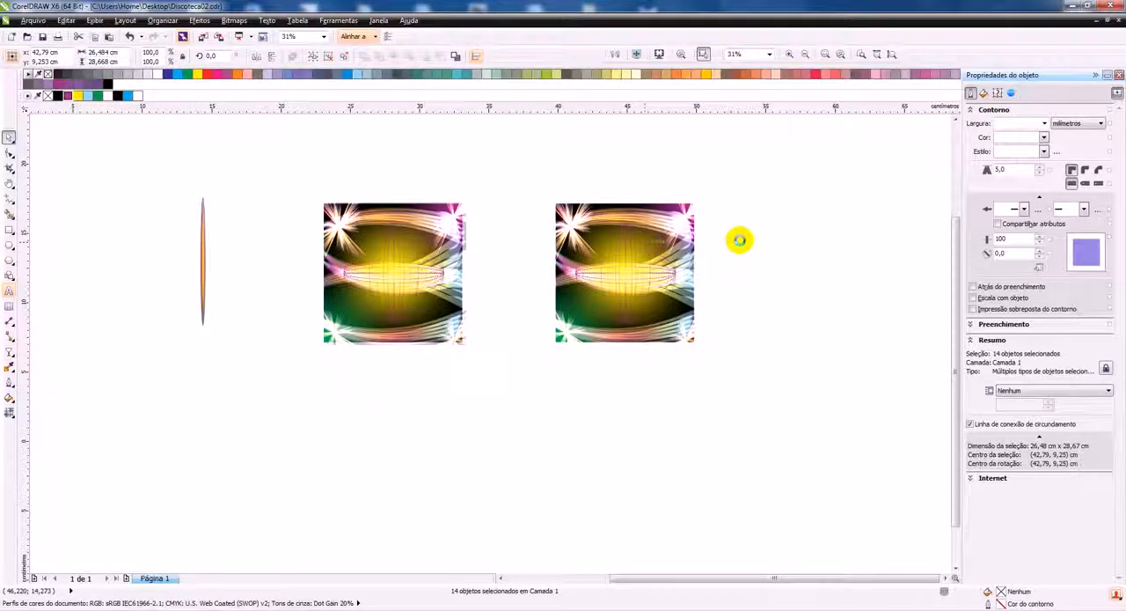
pyautogui.scroll(1, 736, 240)
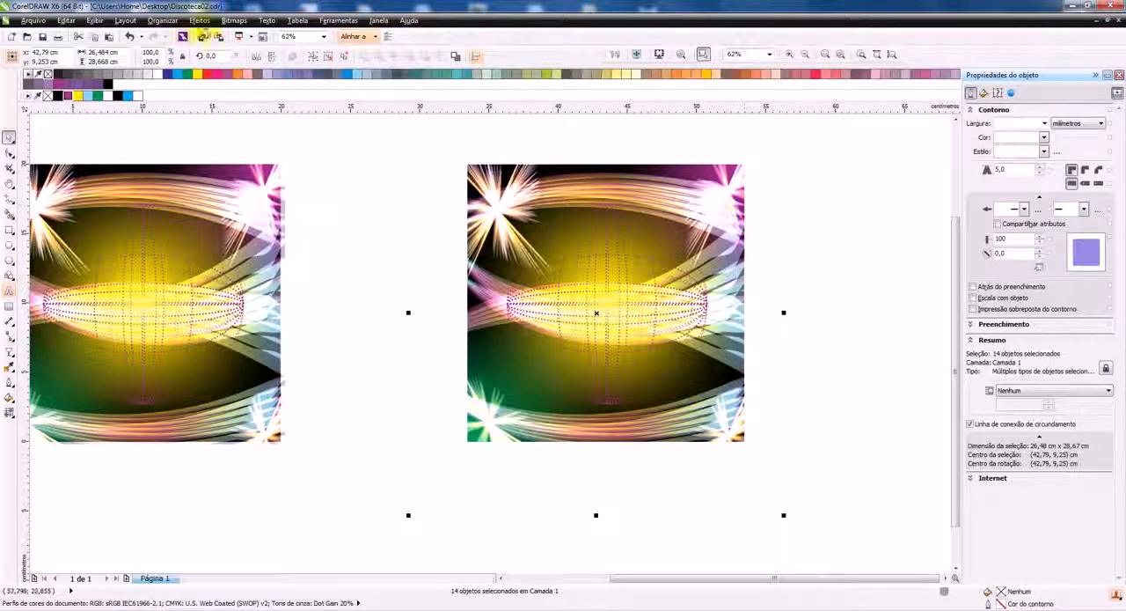
# Convert the duplicated artwork to a 100 dpi RGB (24-bit) bitmap with anti-aliasing and a transparent background
pyautogui.click(266, 21)
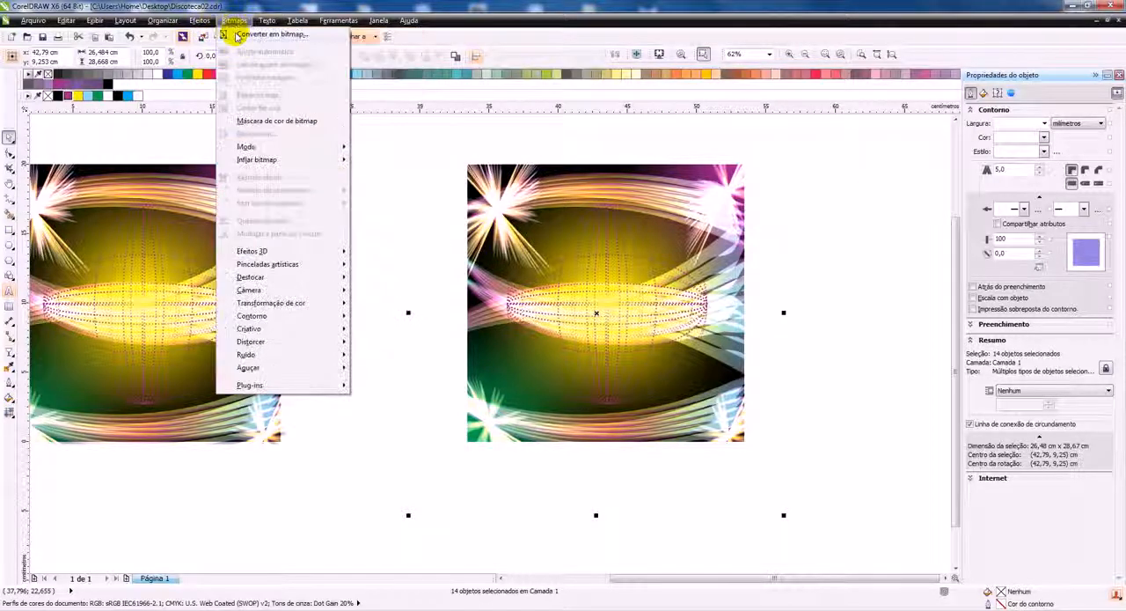
pyautogui.click(238, 35)
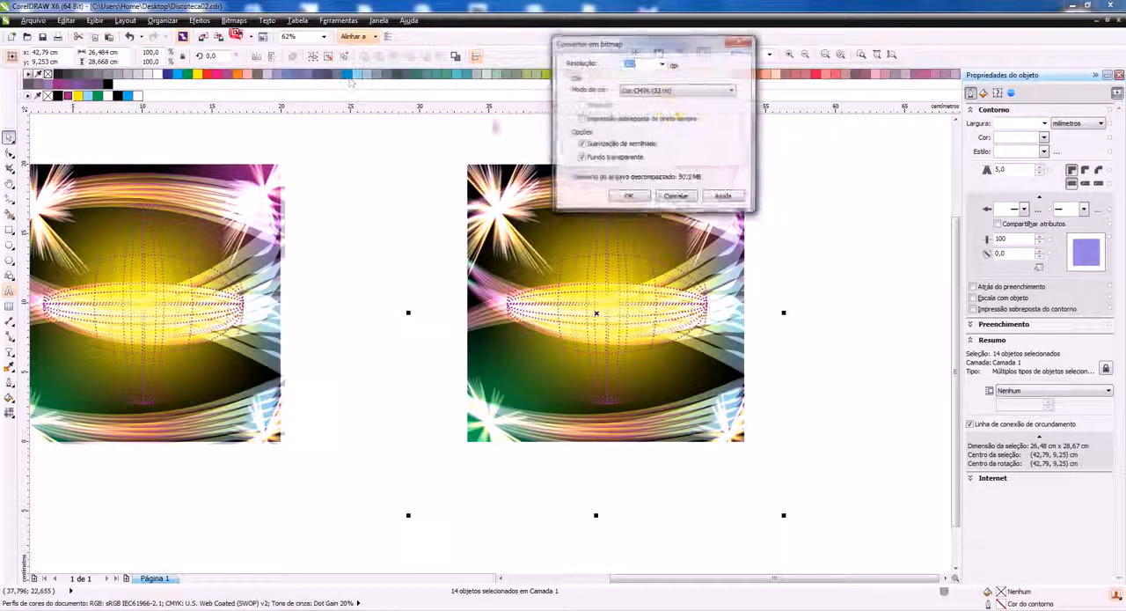
pyautogui.click(662, 64)
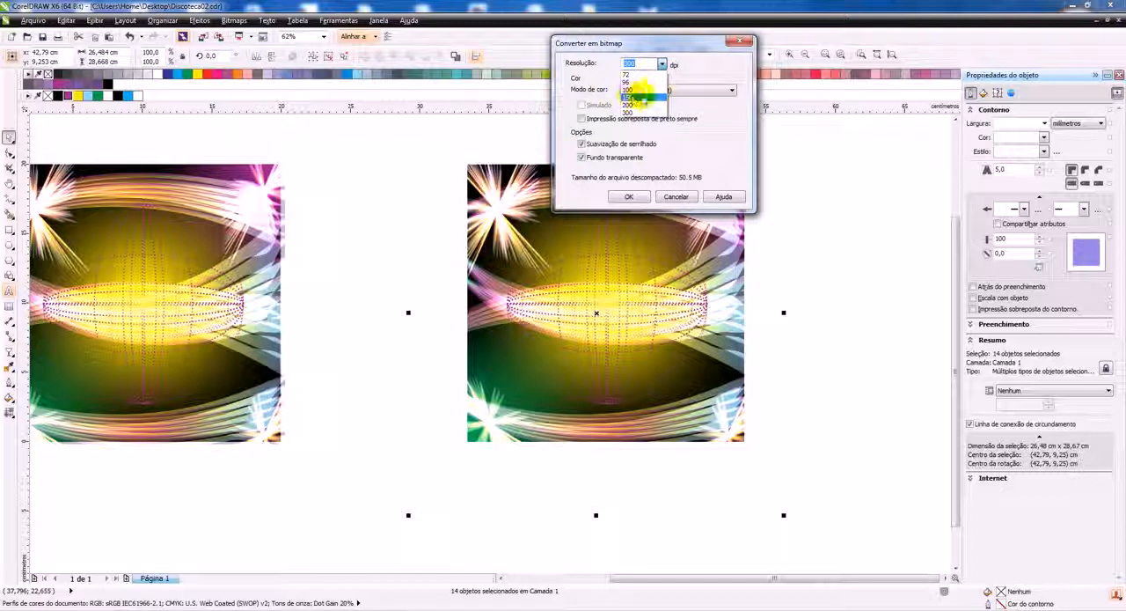
pyautogui.click(637, 90)
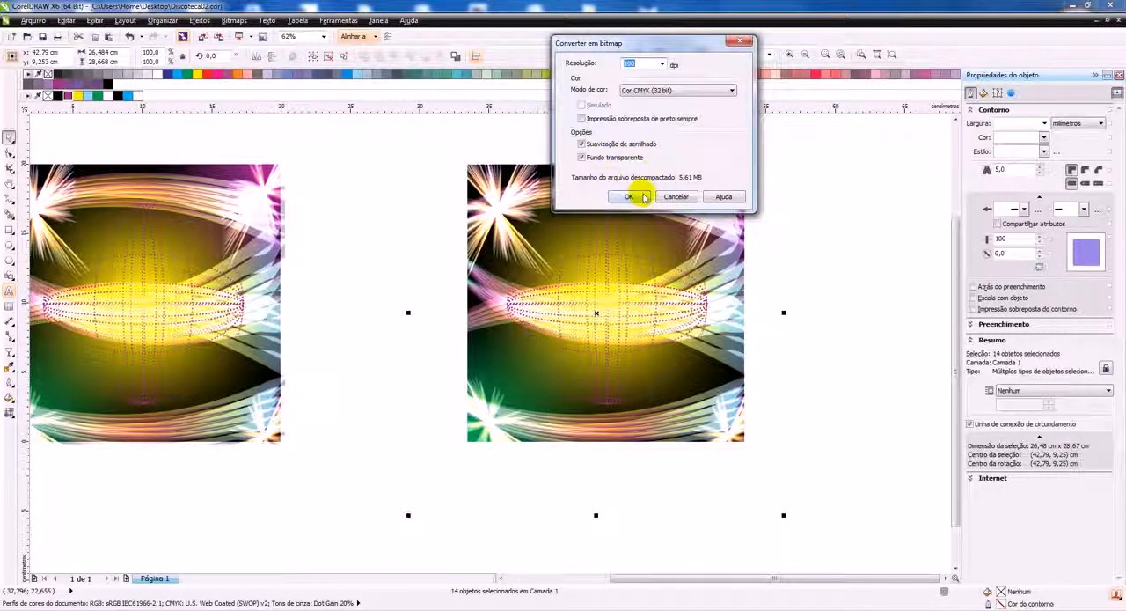
pyautogui.click(662, 64)
pyautogui.click(725, 45)
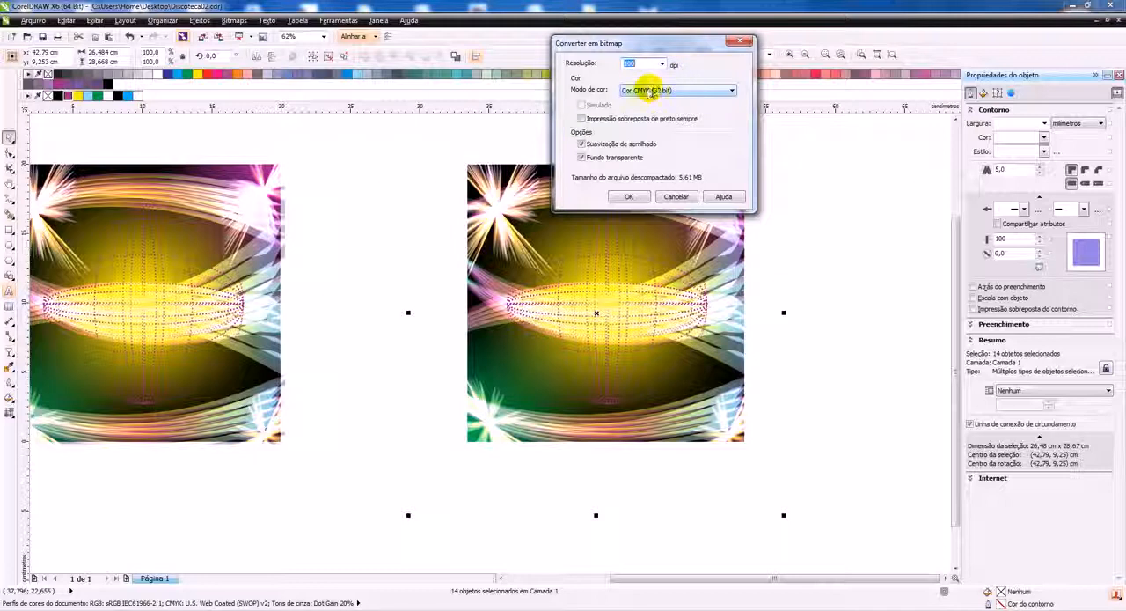
pyautogui.click(663, 91)
pyautogui.click(651, 128)
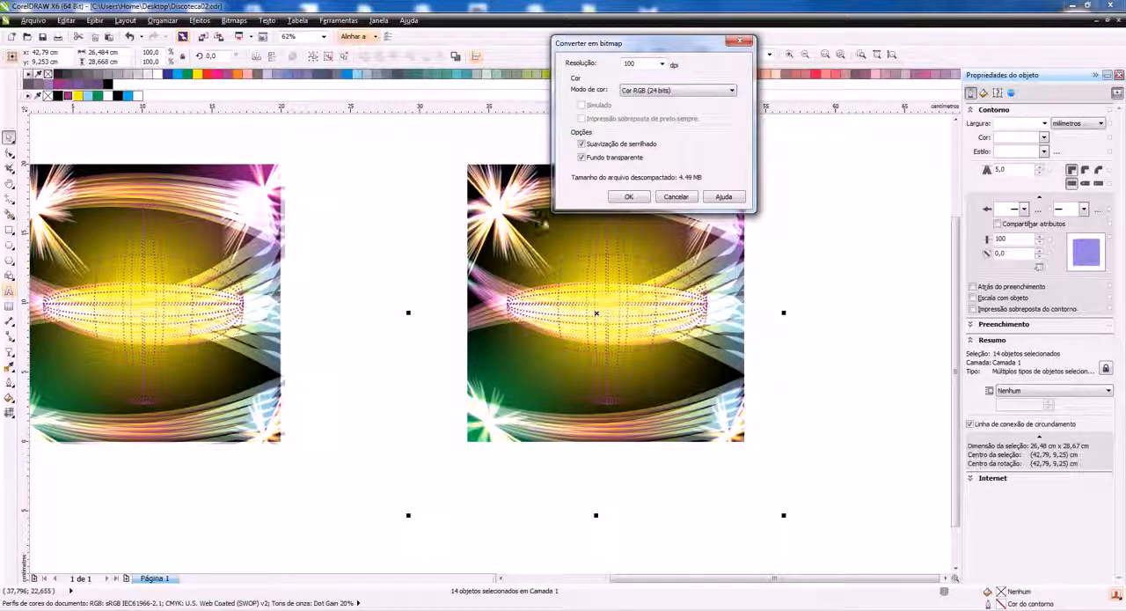
pyautogui.click(627, 198)
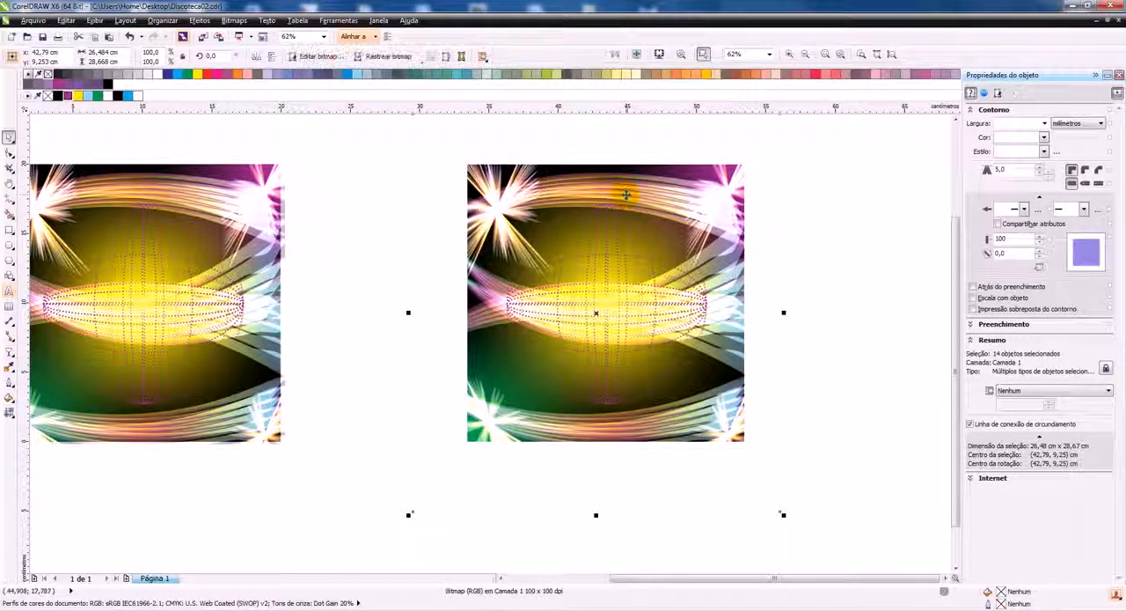
# Change the new bitmap's colour mode to CMYK (32 bits)
pyautogui.click(234, 19)
pyautogui.moveTo(286, 146)
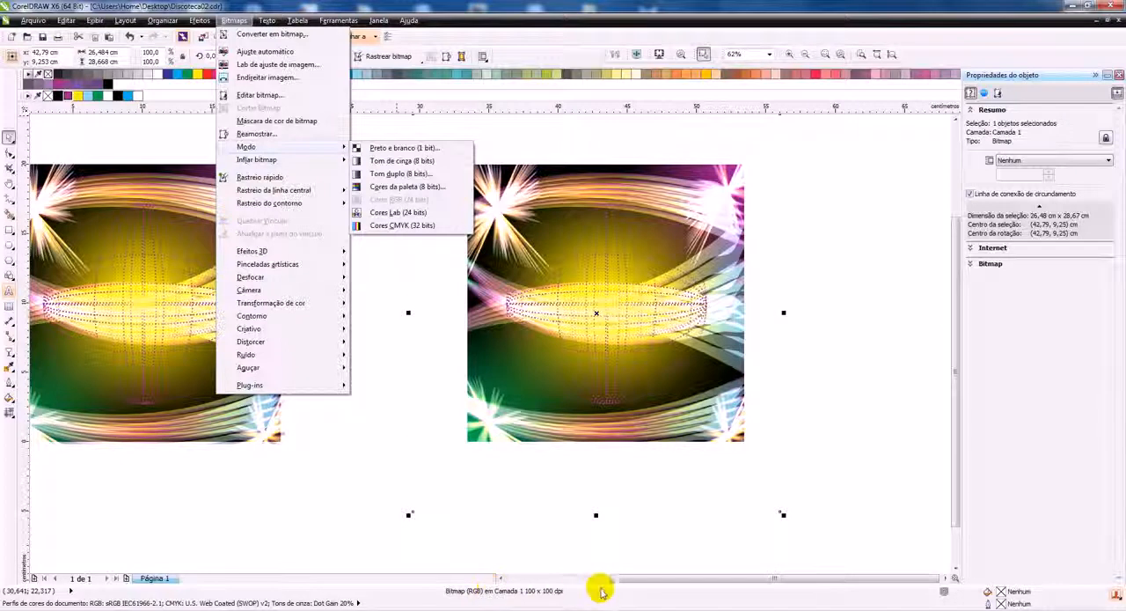
pyautogui.click(411, 226)
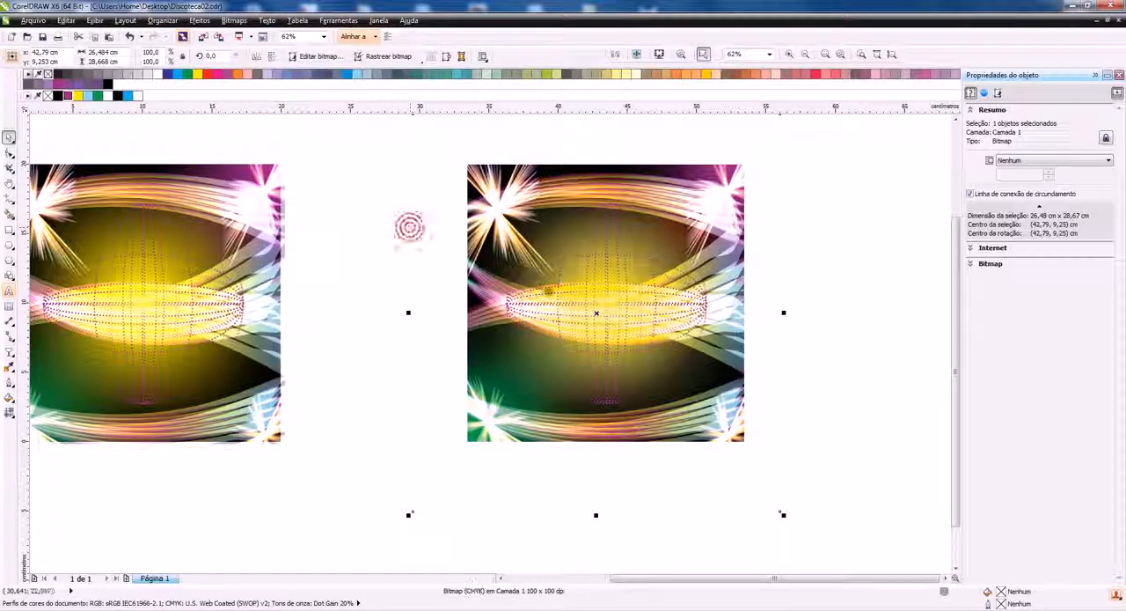
# Crop the bitmap to its square area by intersecting it with a rectangle drawn over it, and delete the leftover rectangle
pyautogui.click(10, 231)
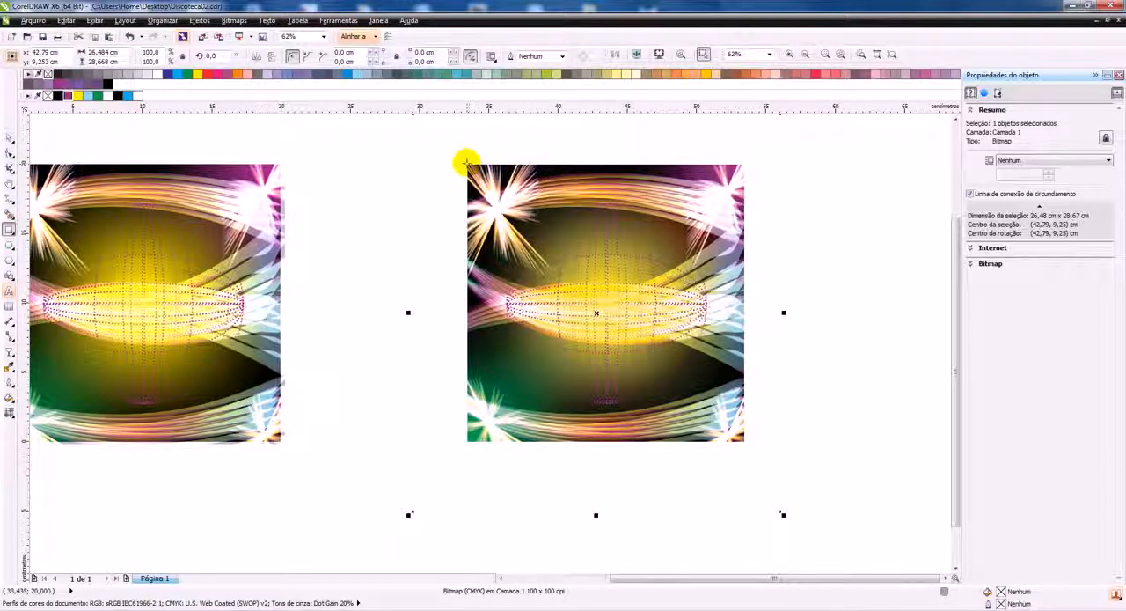
pyautogui.moveTo(466, 164); pyautogui.dragTo(748, 445)
pyautogui.hotkey('ctrl', 'a')
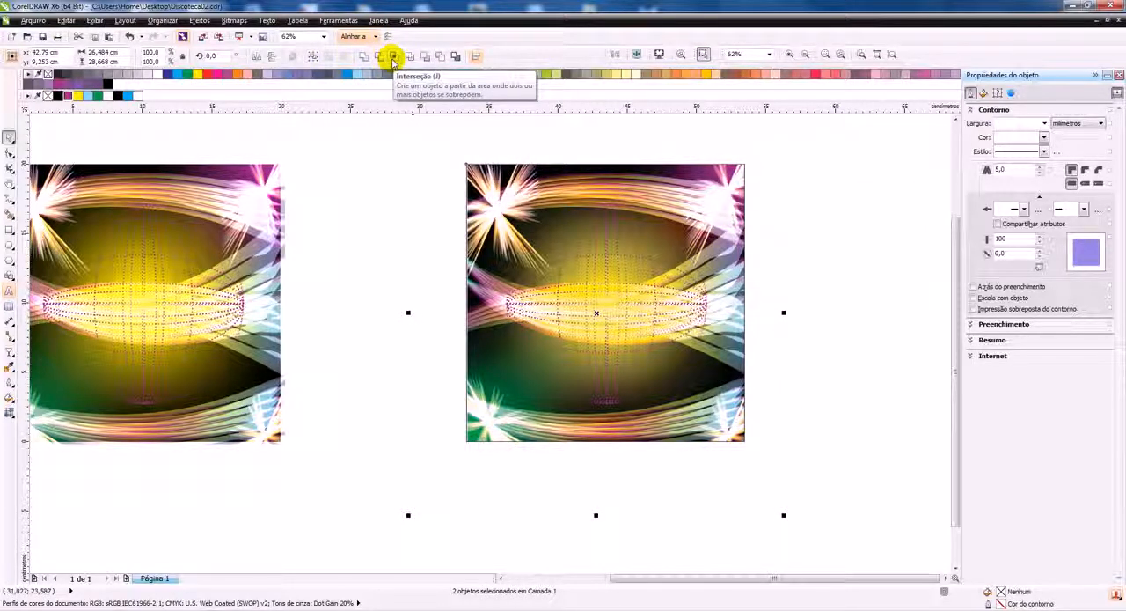
pyautogui.click(393, 58)
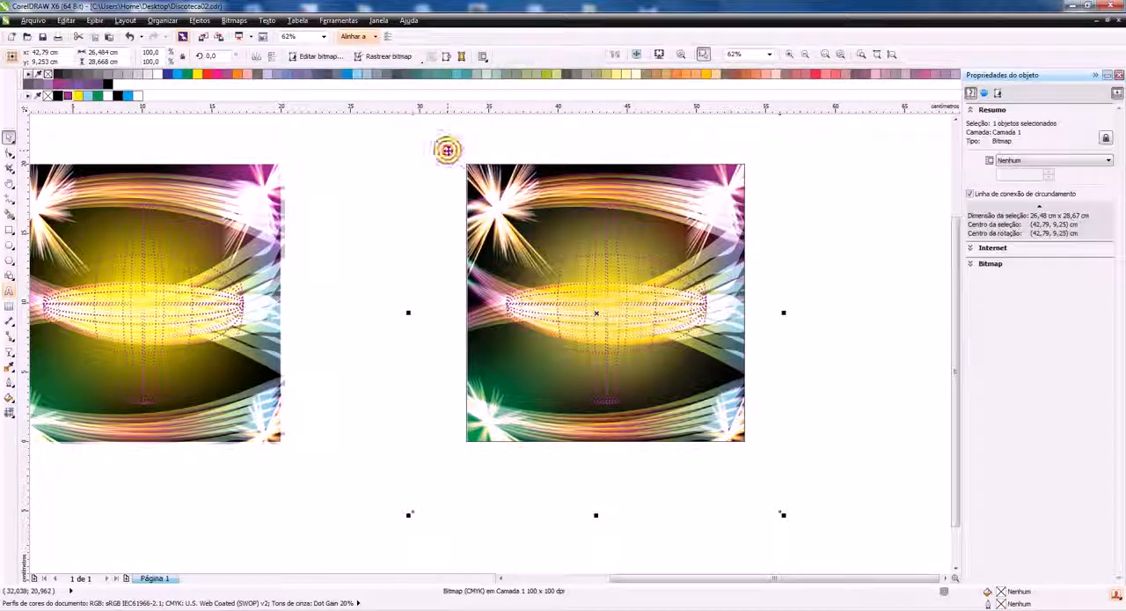
pyautogui.click(448, 150)
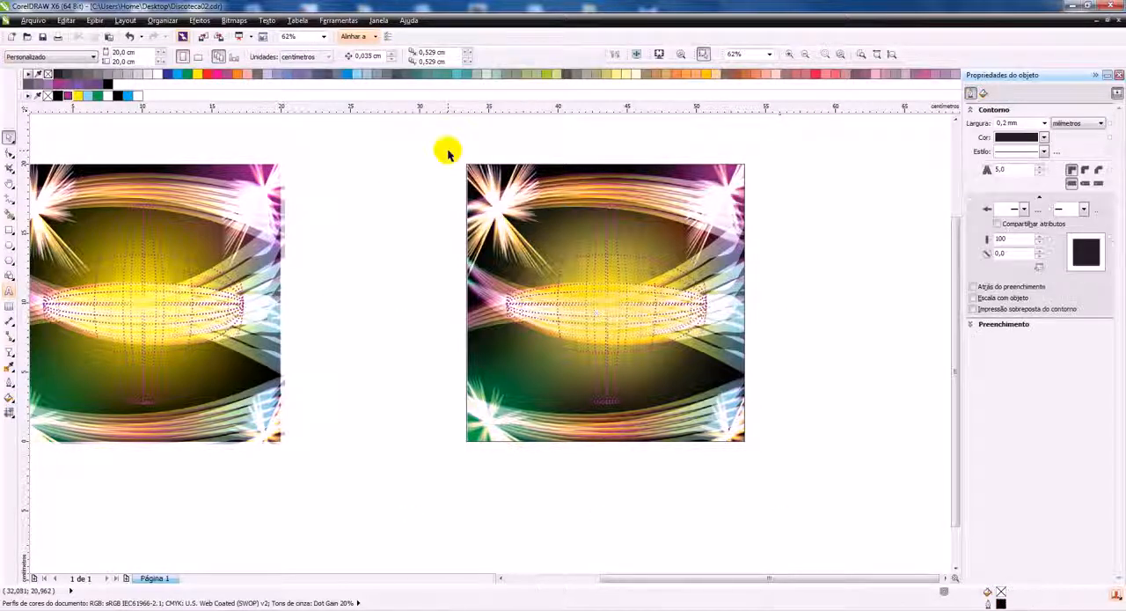
pyautogui.click(591, 164)
pyautogui.click(568, 162)
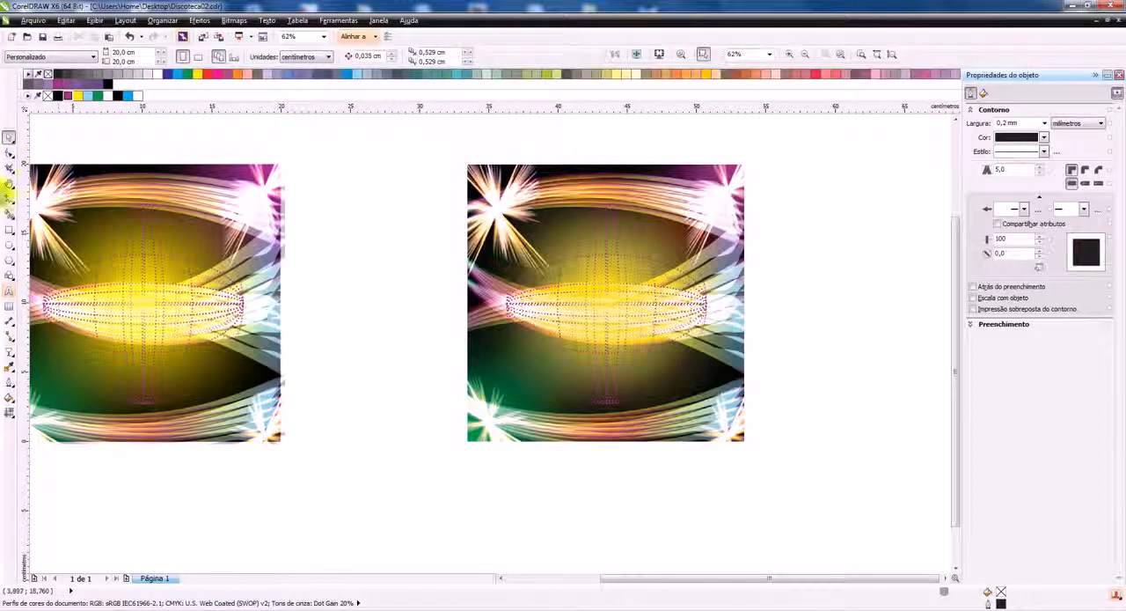
# Create a paragraph text frame about 11.4 × 3.9 cm in the bitmap's upper right area and insert placeholder text
pyautogui.click(9, 291)
pyautogui.moveTo(578, 188); pyautogui.dragTo(744, 255)
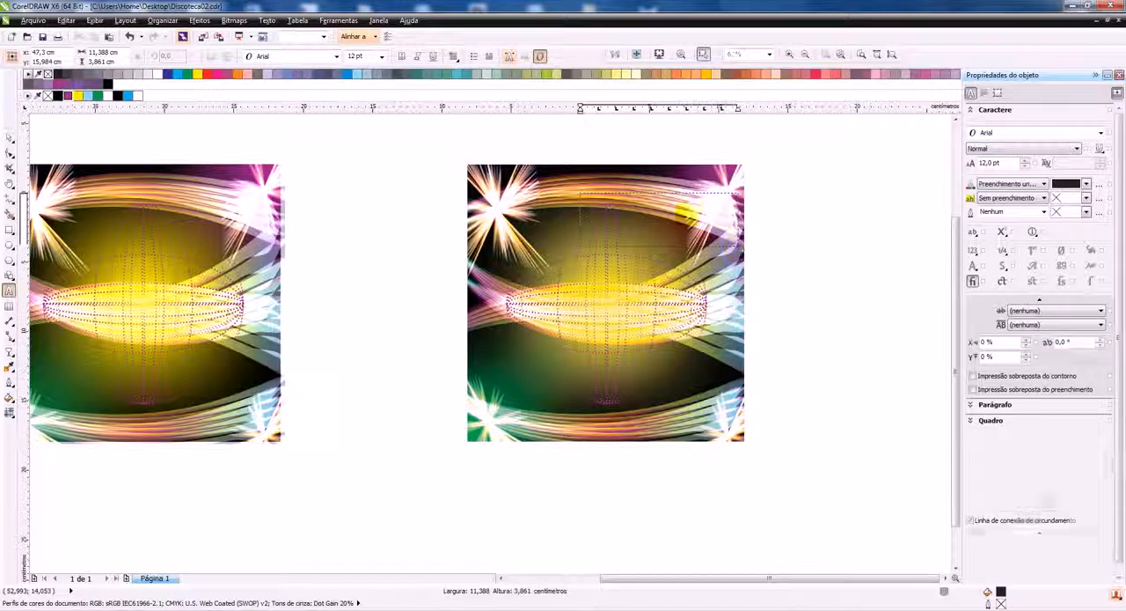
pyautogui.rightClick(651, 208)
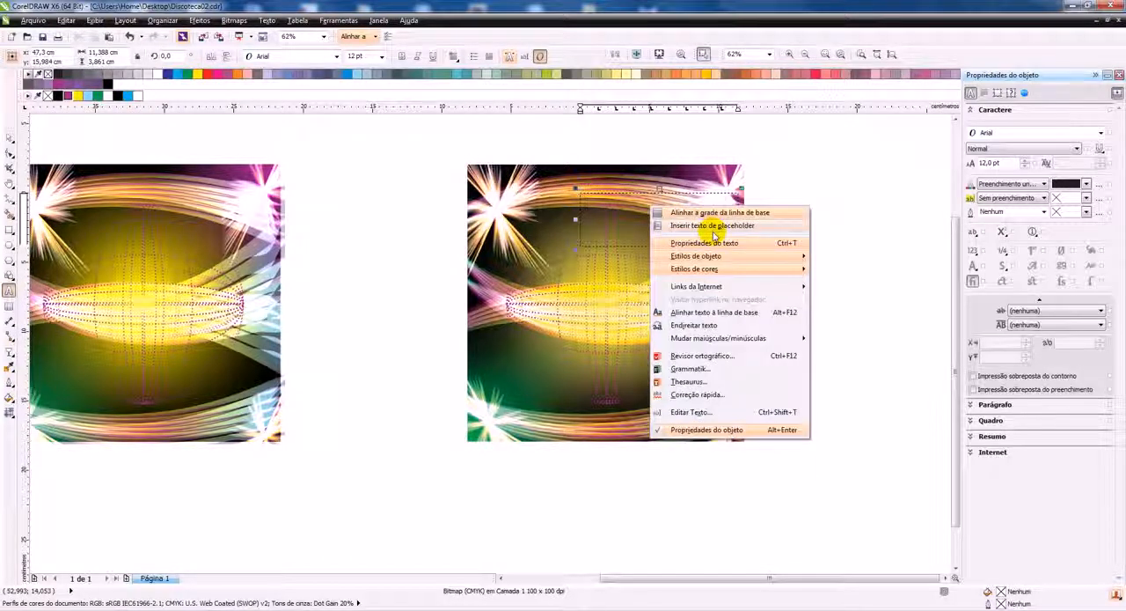
pyautogui.click(713, 227)
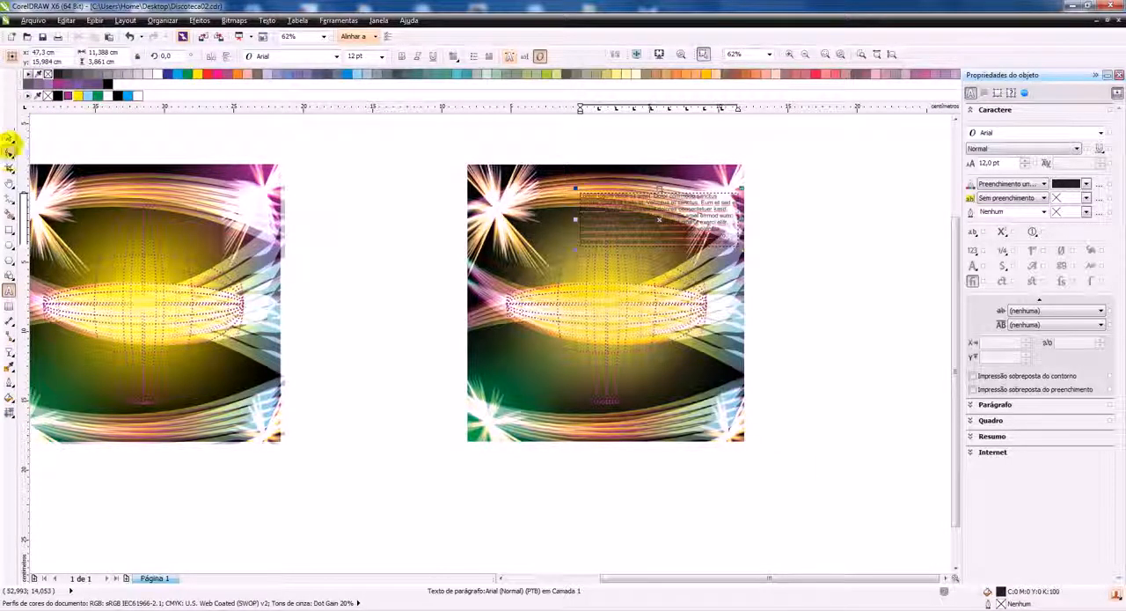
# Colour the placeholder text white and move its frame down below the centre of the bitmap
pyautogui.click(9, 137)
pyautogui.click(140, 97)
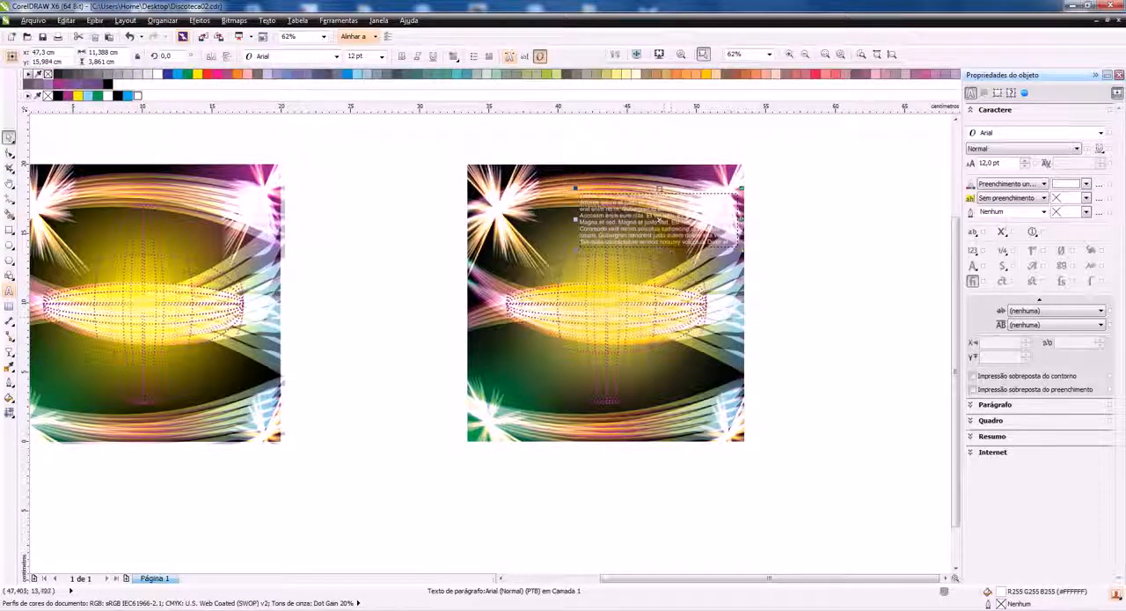
pyautogui.moveTo(660, 215); pyautogui.dragTo(673, 352)
pyautogui.click(851, 272)
# Change the placeholder text's colour to black
pyautogui.scroll(2, 671, 341)
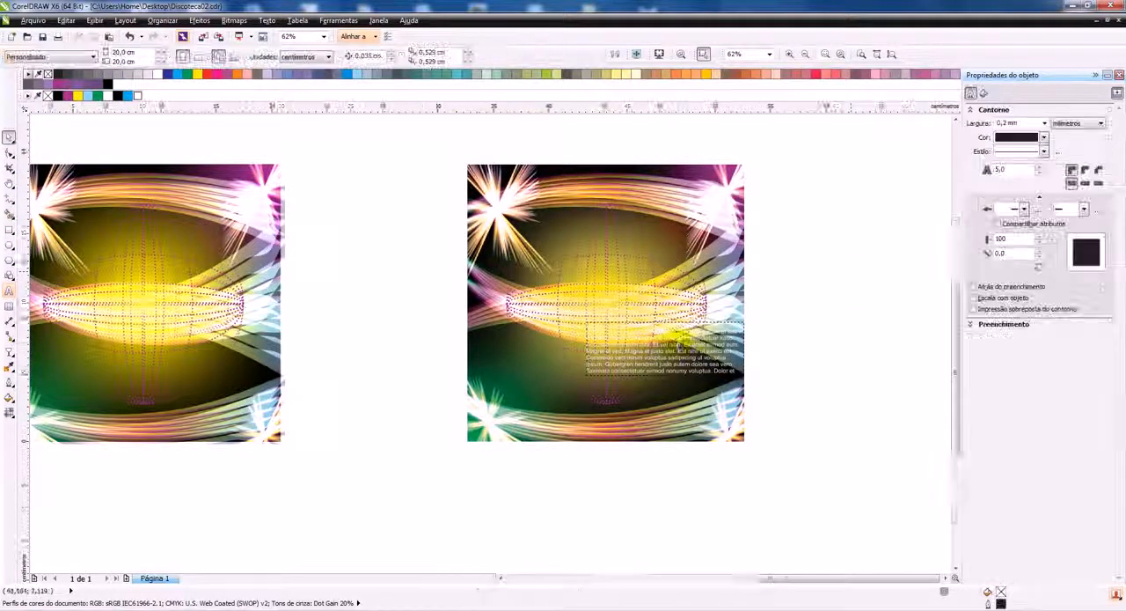
pyautogui.click(634, 373)
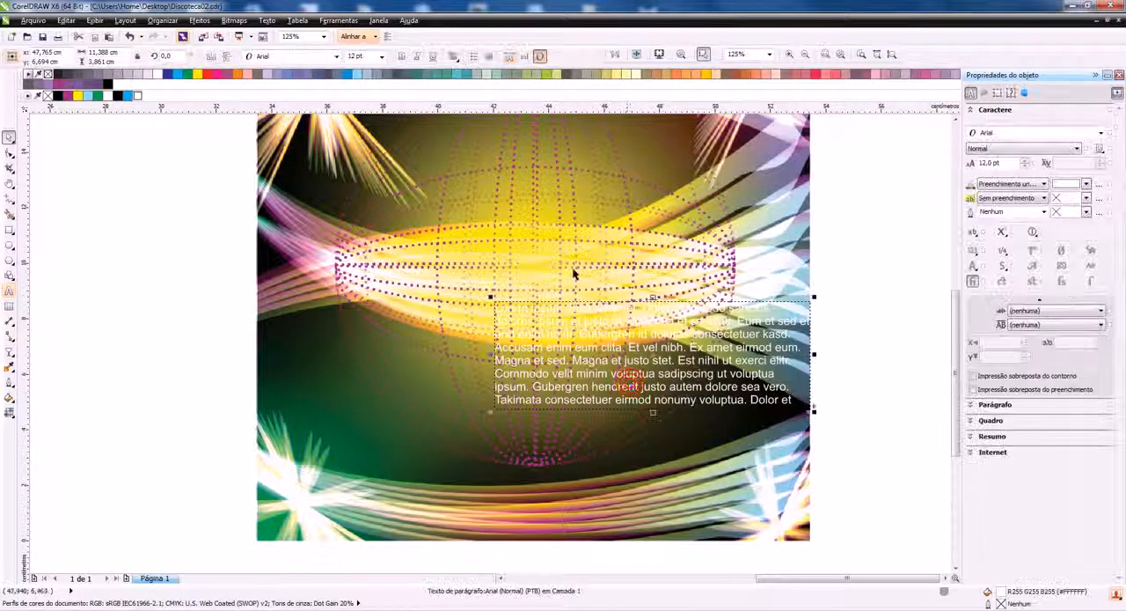
pyautogui.click(112, 95)
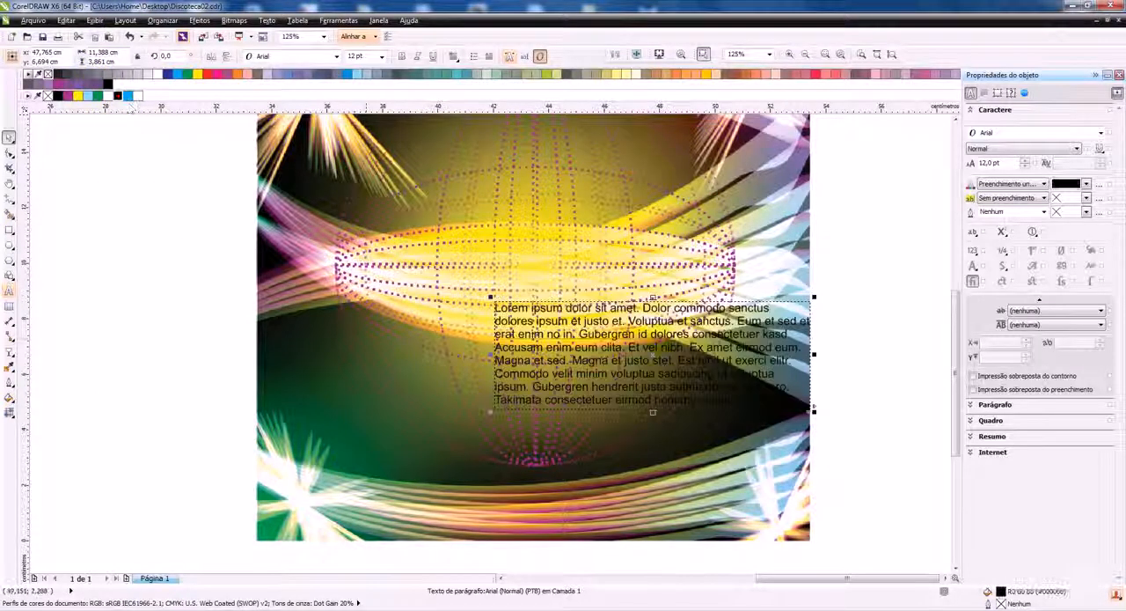
pyautogui.scroll(-2, 337, 194)
pyautogui.scroll(2, 231, 287)
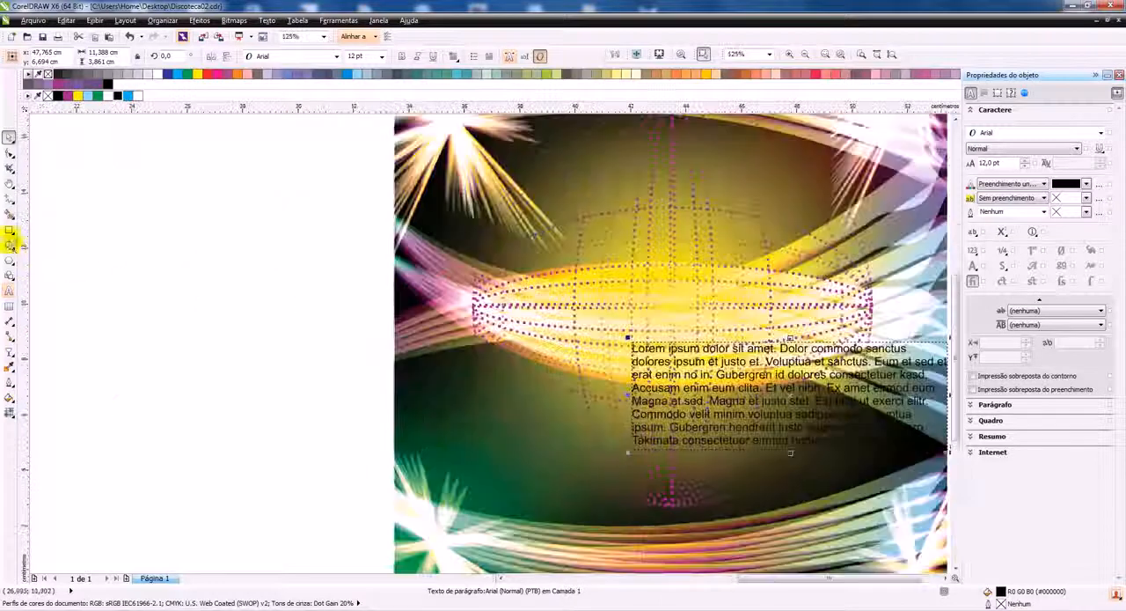
# Draw a white-filled ellipse about 5.4 × 7.2 cm on the bitmap's left side and place a duplicate diagonally below it
pyautogui.click(11, 247)
pyautogui.moveTo(404, 229)
pyautogui.mouseDown()
pyautogui.moveTo(510, 425)
pyautogui.moveTo(554, 429)
pyautogui.mouseUp()
pyautogui.click(138, 95)
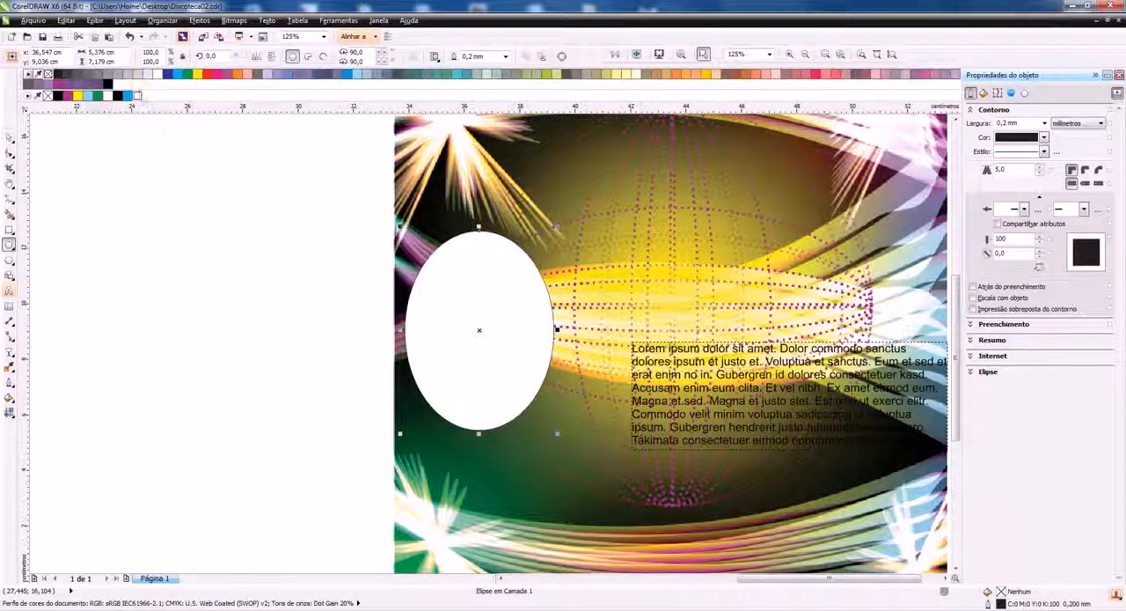
pyautogui.click(9, 138)
pyautogui.moveTo(473, 327); pyautogui.dragTo(562, 457)
pyautogui.scroll(-5, 552, 346)
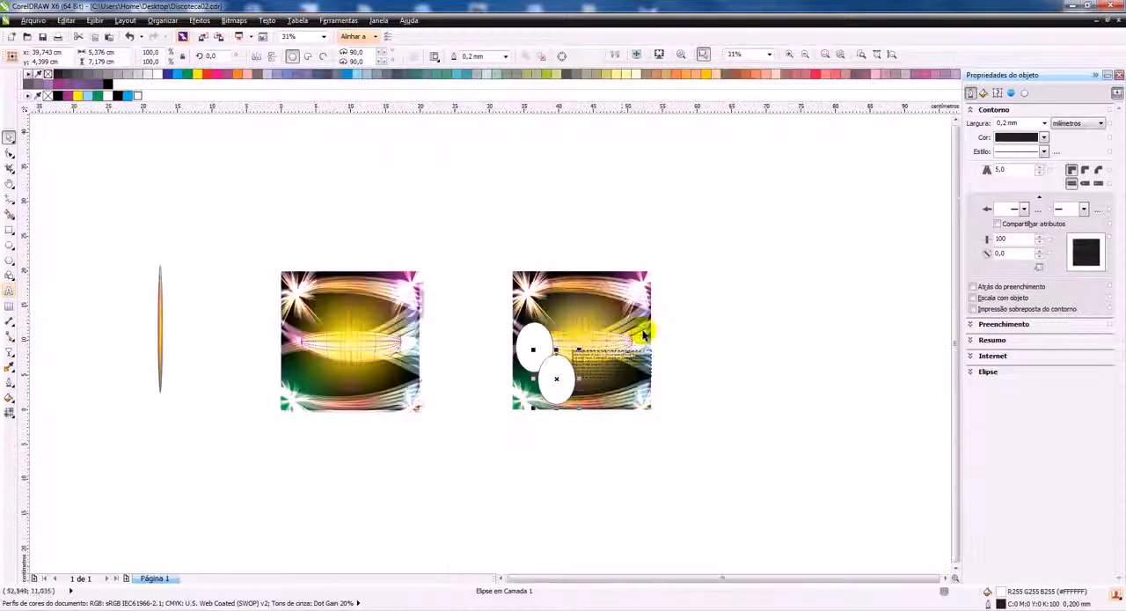
# Open the recent file Discoteca.cdr and examine its "Discoteca Dj's" flyer in a full-screen preview
pyautogui.scroll(2, 634, 314)
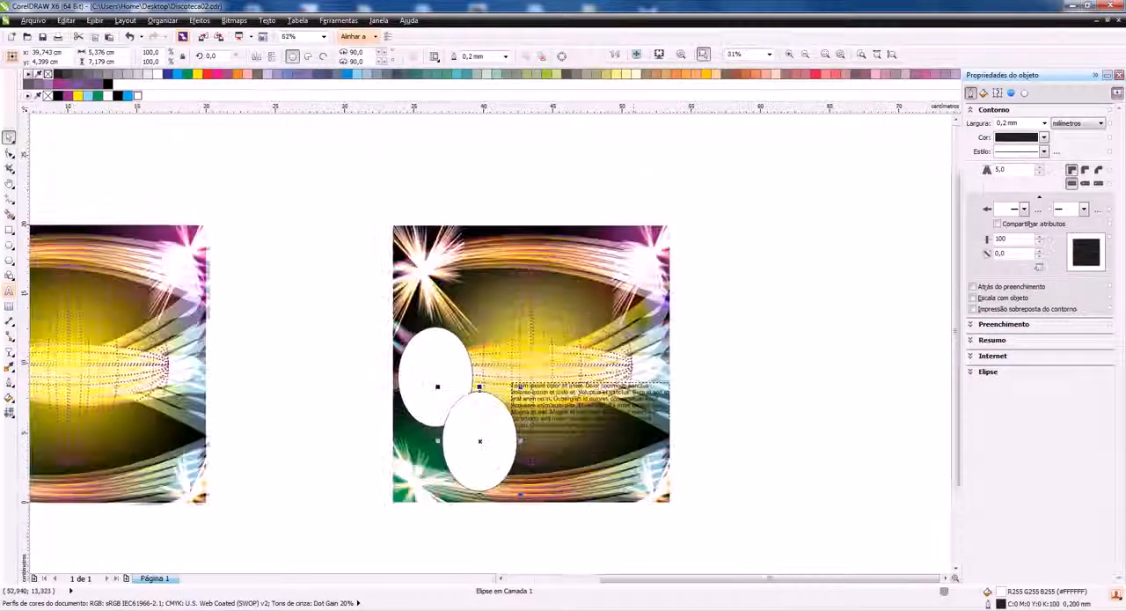
pyautogui.click(324, 36)
pyautogui.click(320, 45)
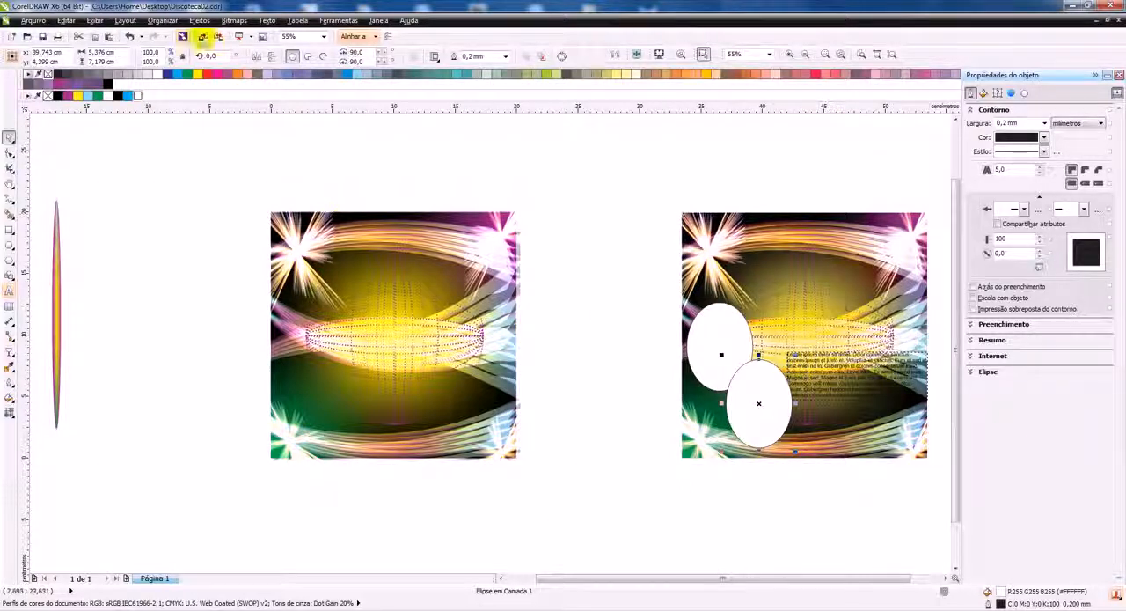
pyautogui.click(33, 20)
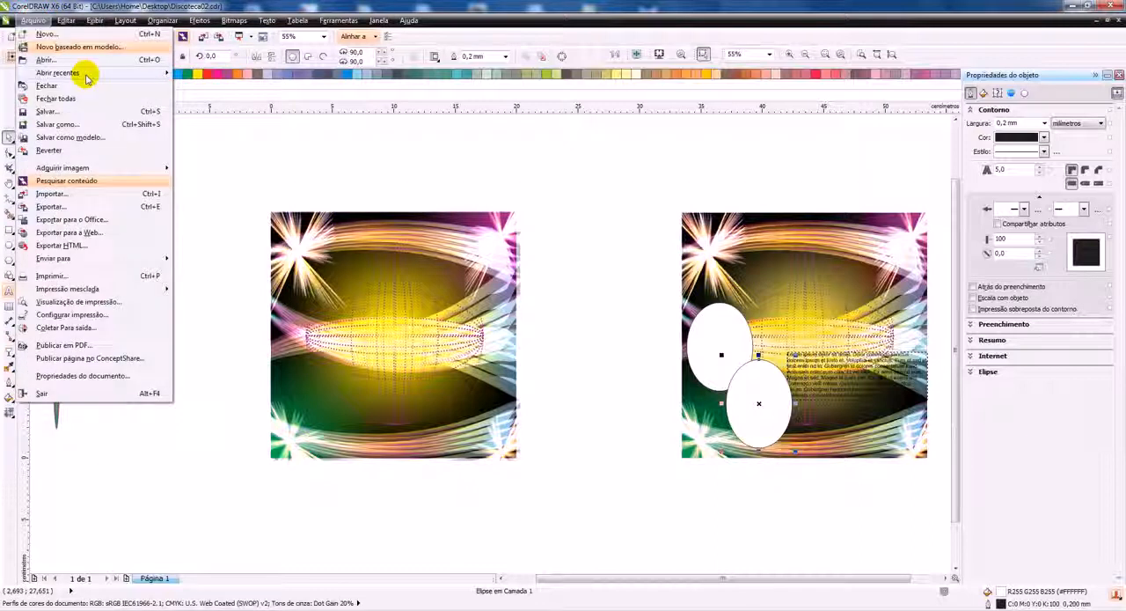
pyautogui.moveTo(88, 72)
pyautogui.click(246, 86)
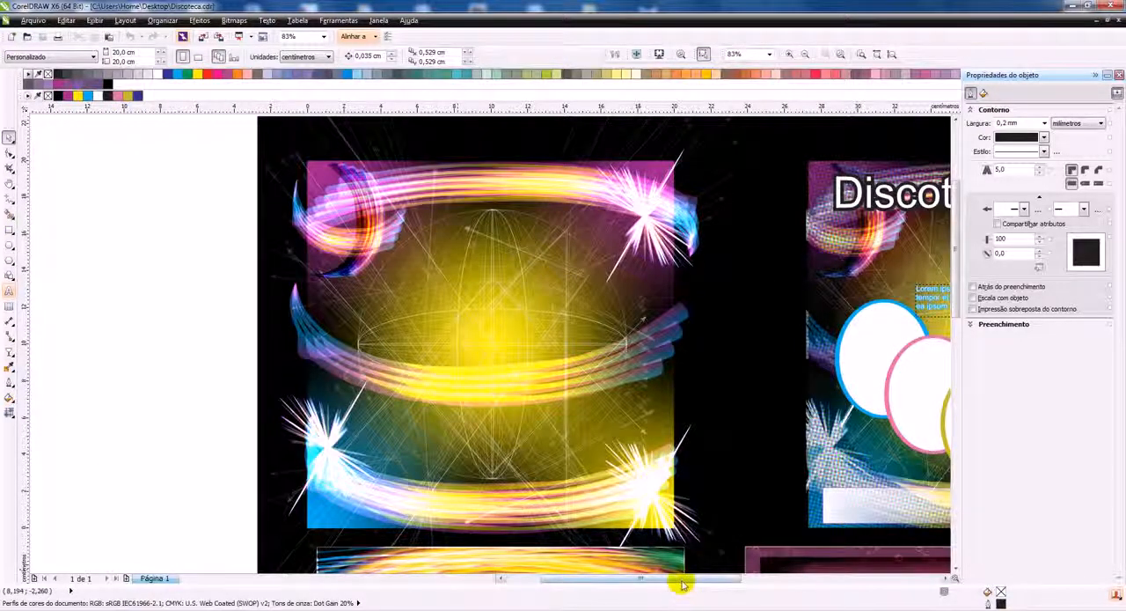
pyautogui.moveTo(682, 583); pyautogui.dragTo(811, 580)
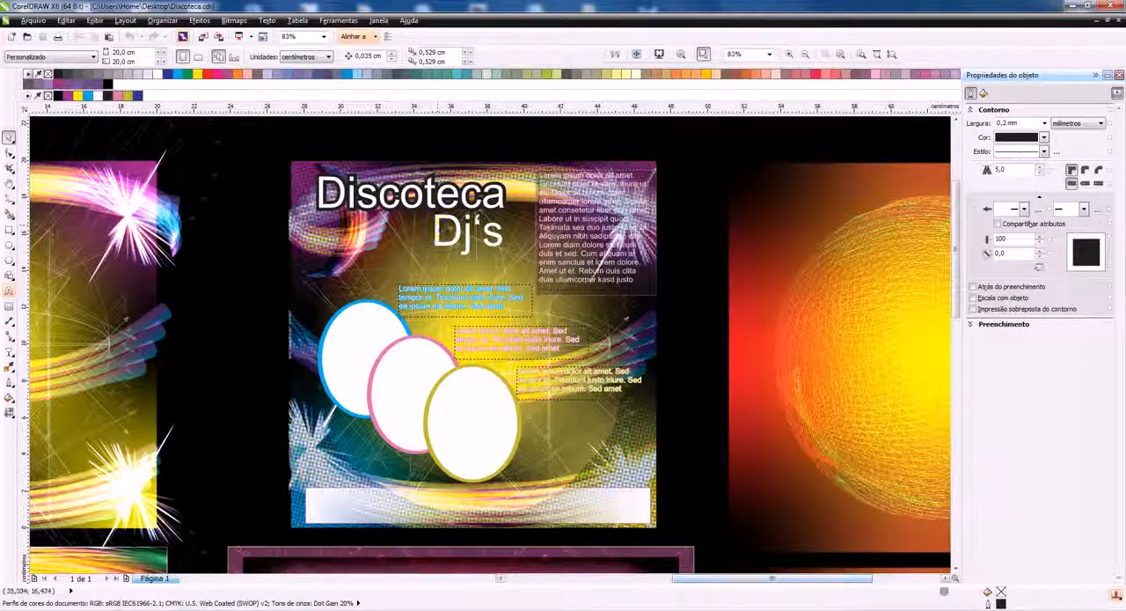
pyautogui.click(636, 55)
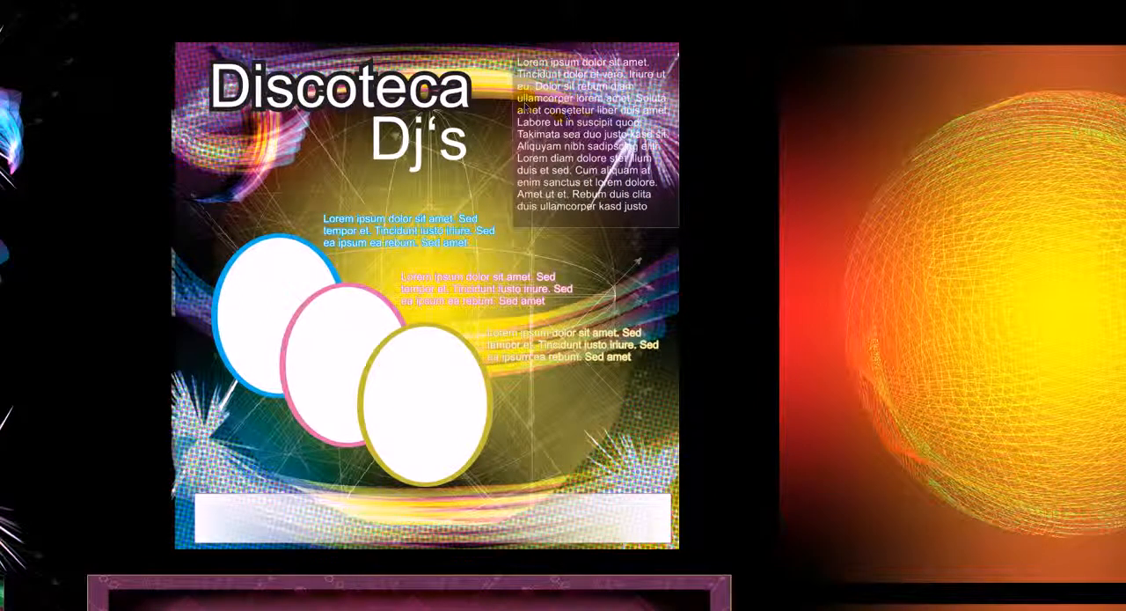
pyautogui.click(417, 122)
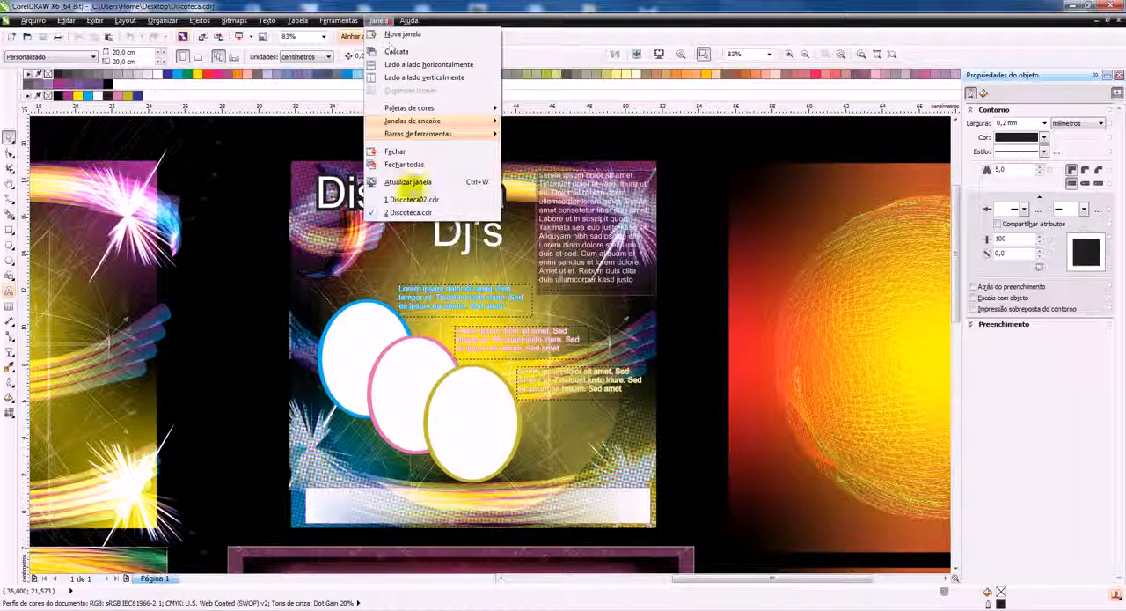
# In Discoteca02.cdr, apply a halftone effect to the bitmap with cyan 15, magenta 75, yellow 0, black 254 and maximum dot radius 5
pyautogui.click(410, 198)
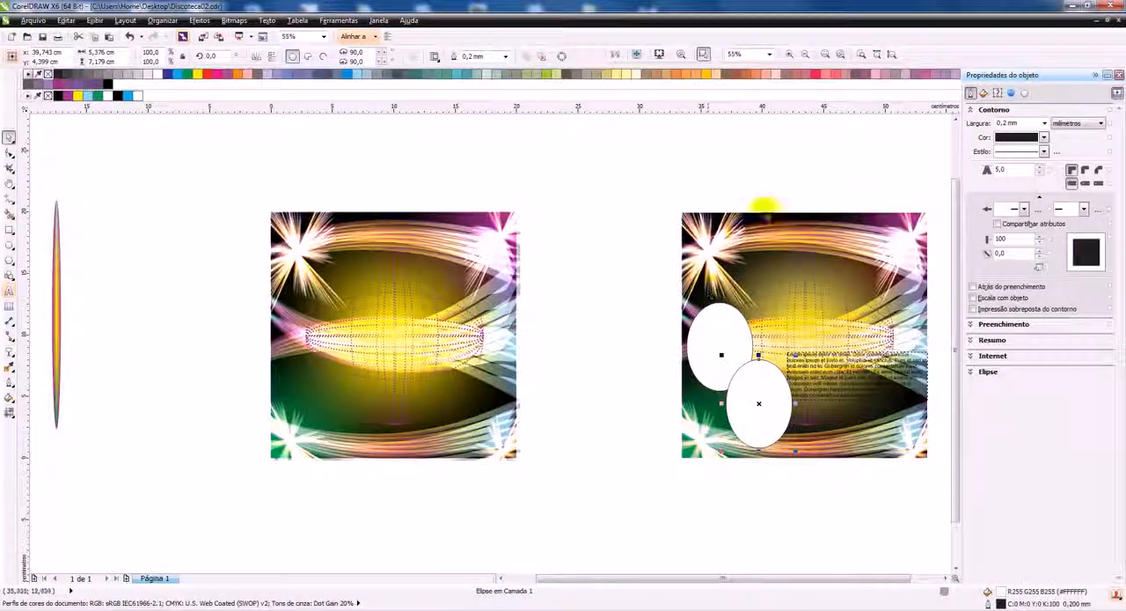
pyautogui.click(740, 228)
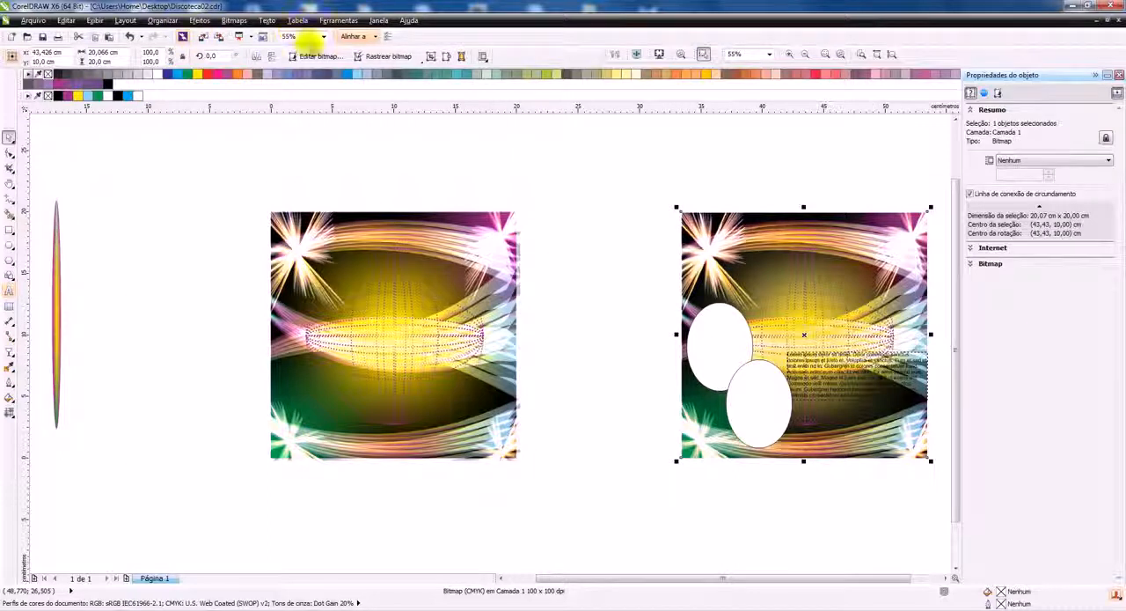
pyautogui.click(200, 19)
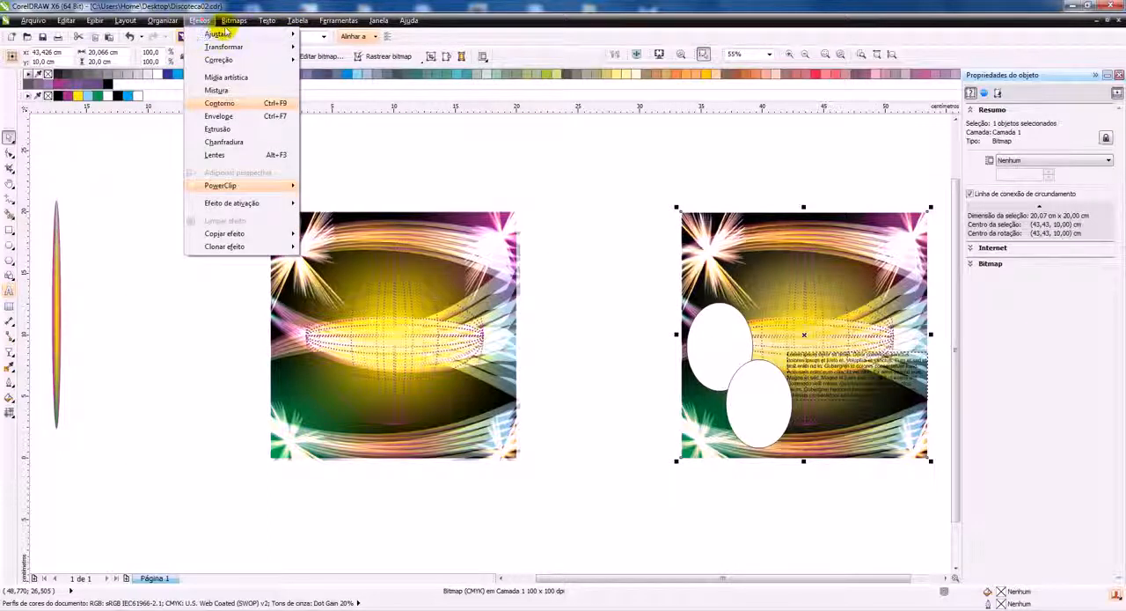
pyautogui.moveTo(234, 19)
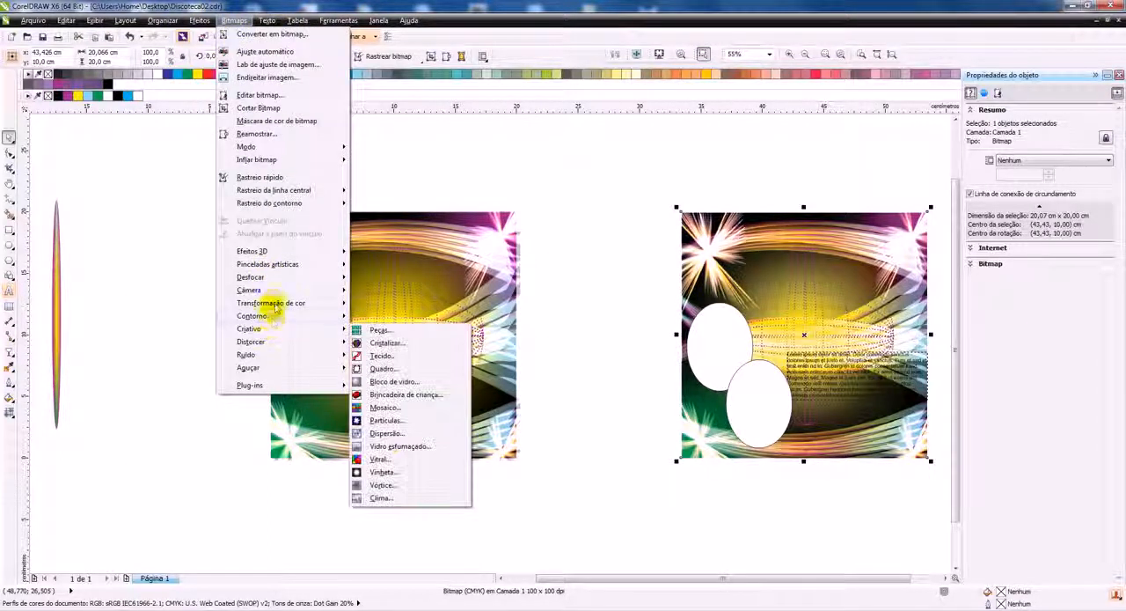
pyautogui.moveTo(275, 305)
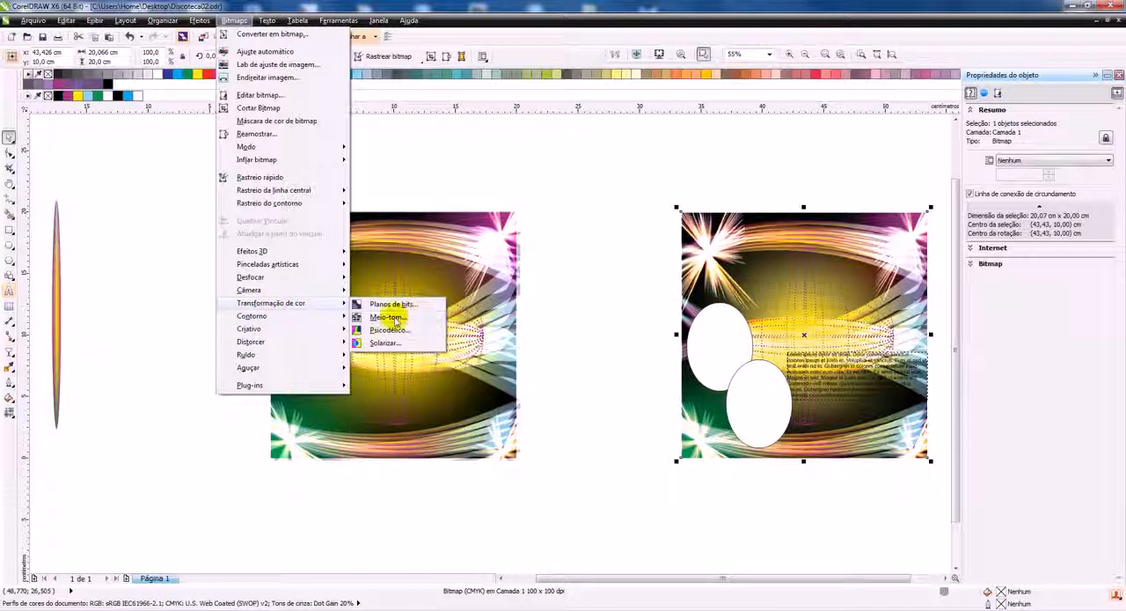
pyautogui.click(392, 316)
pyautogui.moveTo(611, 244); pyautogui.dragTo(597, 116)
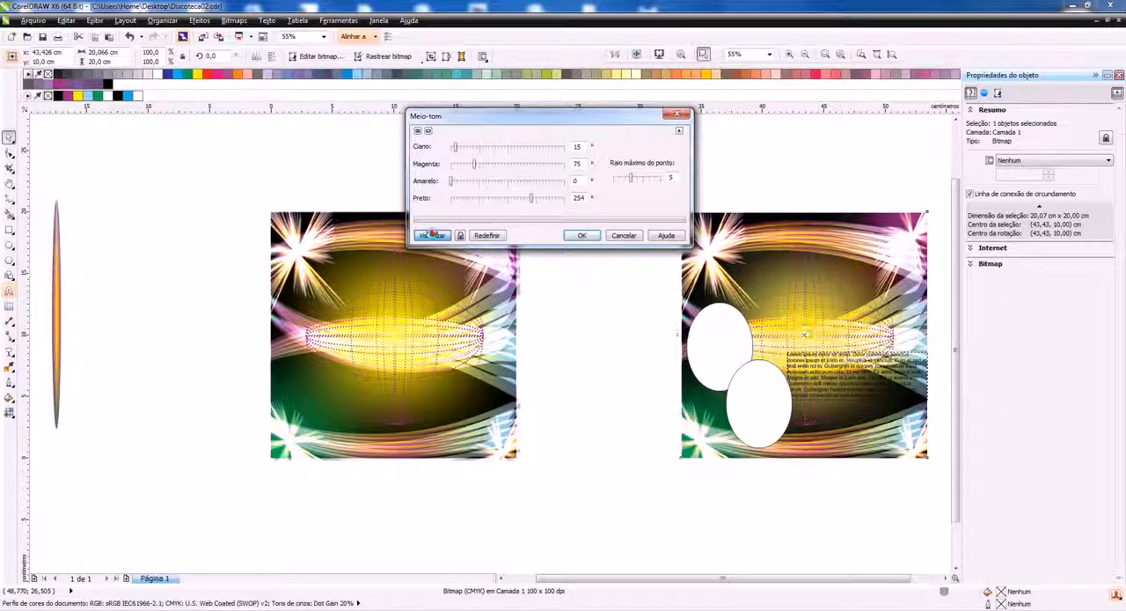
pyautogui.click(432, 235)
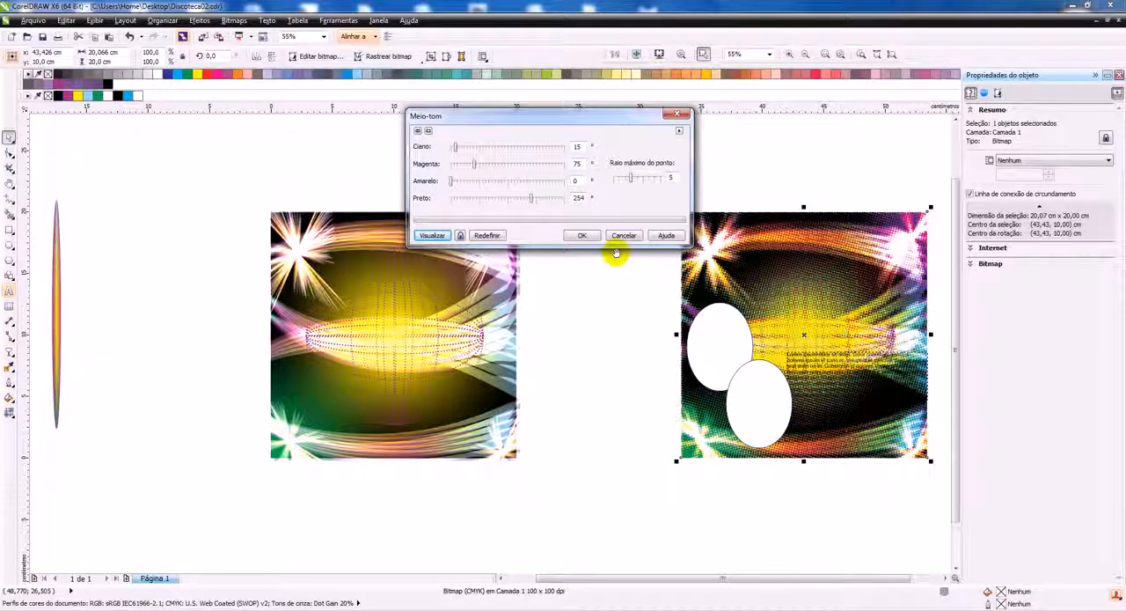
pyautogui.click(582, 235)
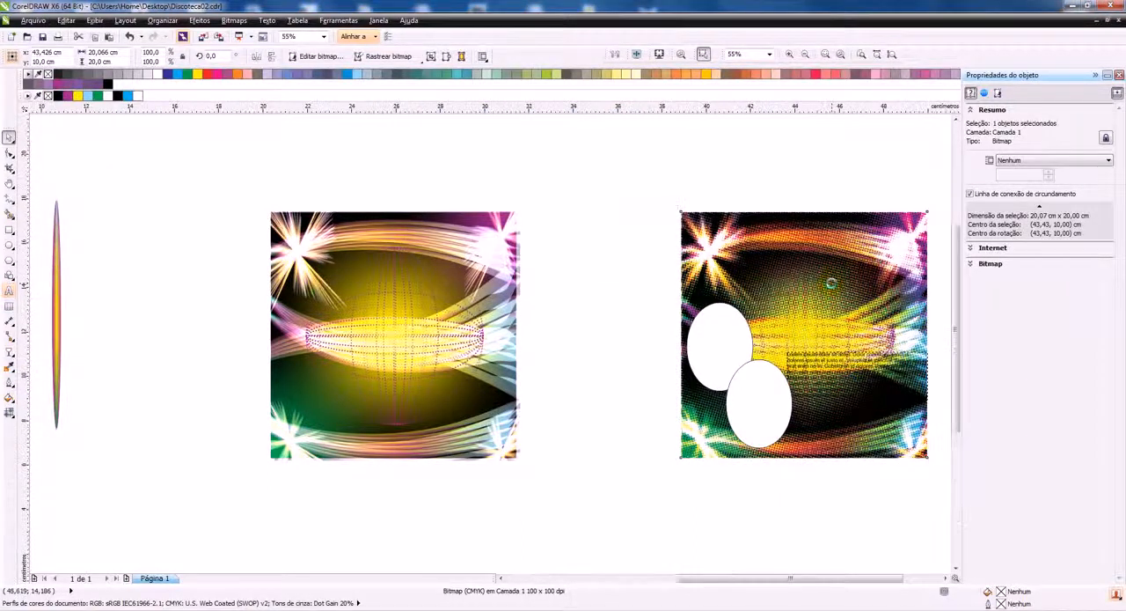
pyautogui.scroll(2, 831, 282)
pyautogui.scroll(-2, 548, 251)
pyautogui.scroll(2, 774, 284)
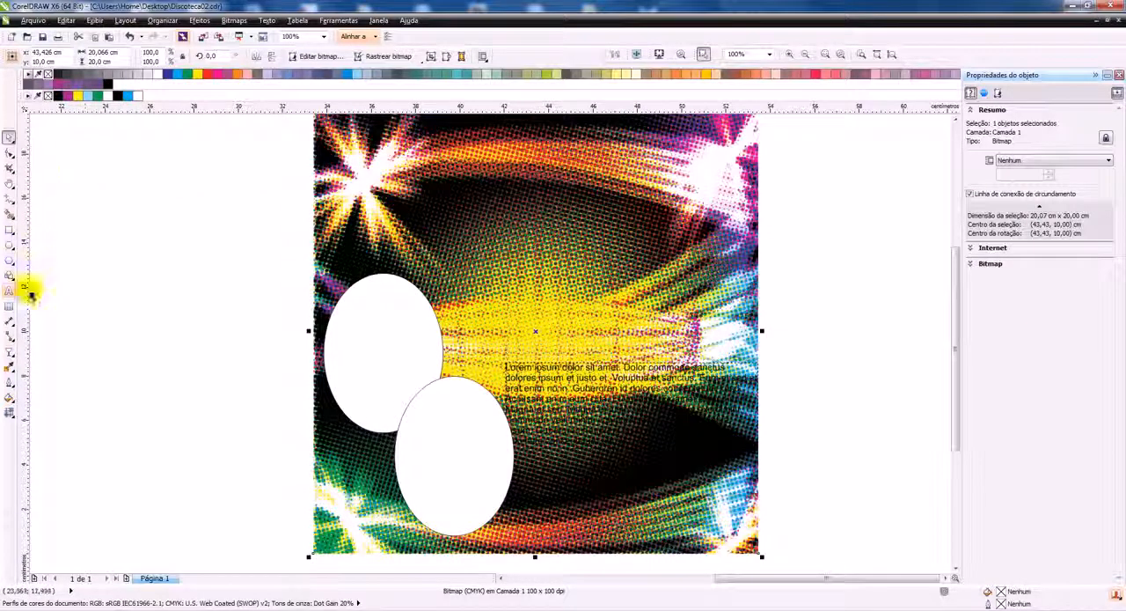
# Erase the central area of the halftone bitmap with a round eraser sized 9.055 cm
pyautogui.click(12, 158)
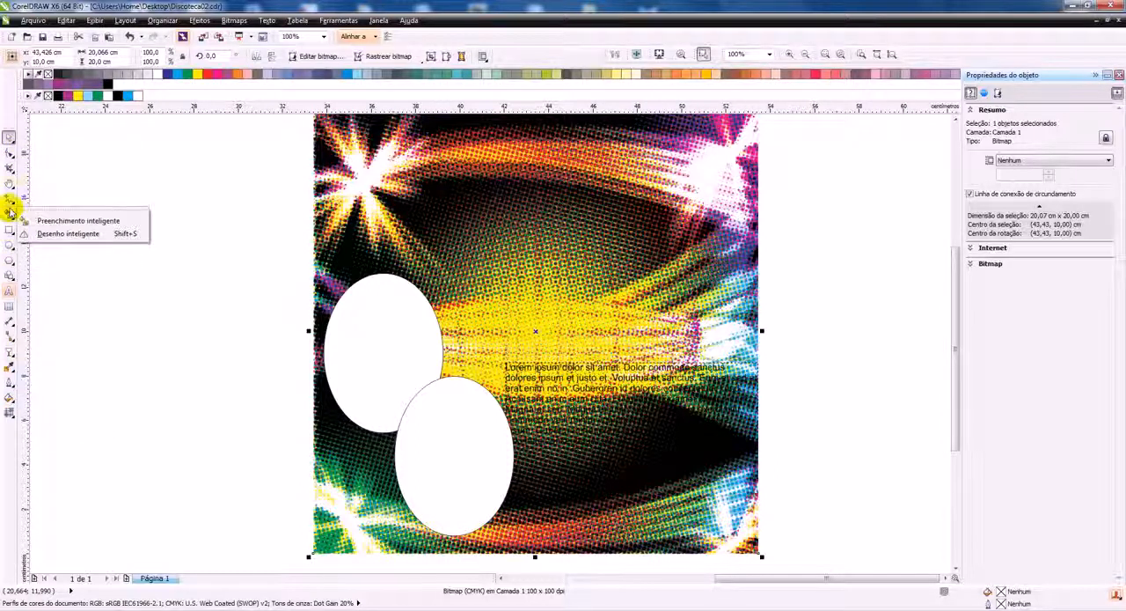
pyautogui.moveTo(11, 169)
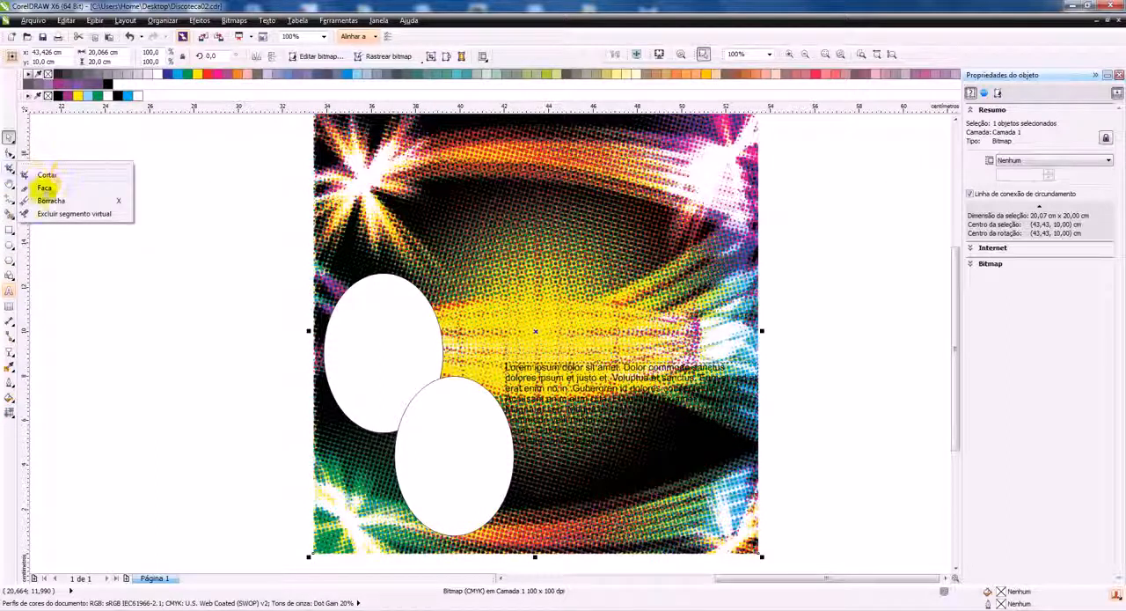
pyautogui.click(51, 201)
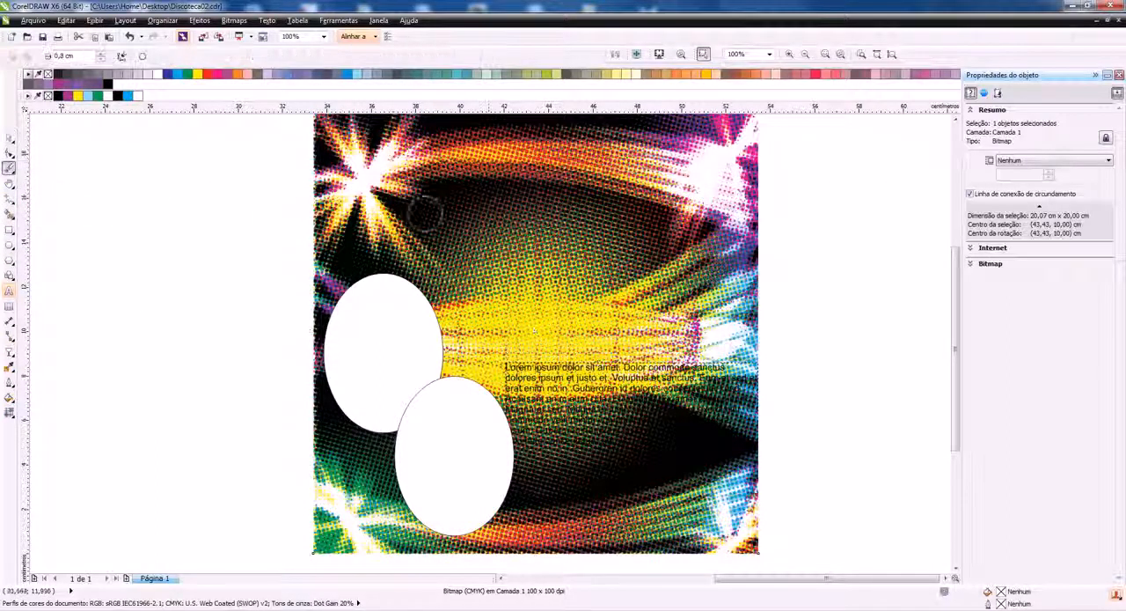
pyautogui.moveTo(546, 300); pyautogui.dragTo(547, 283)
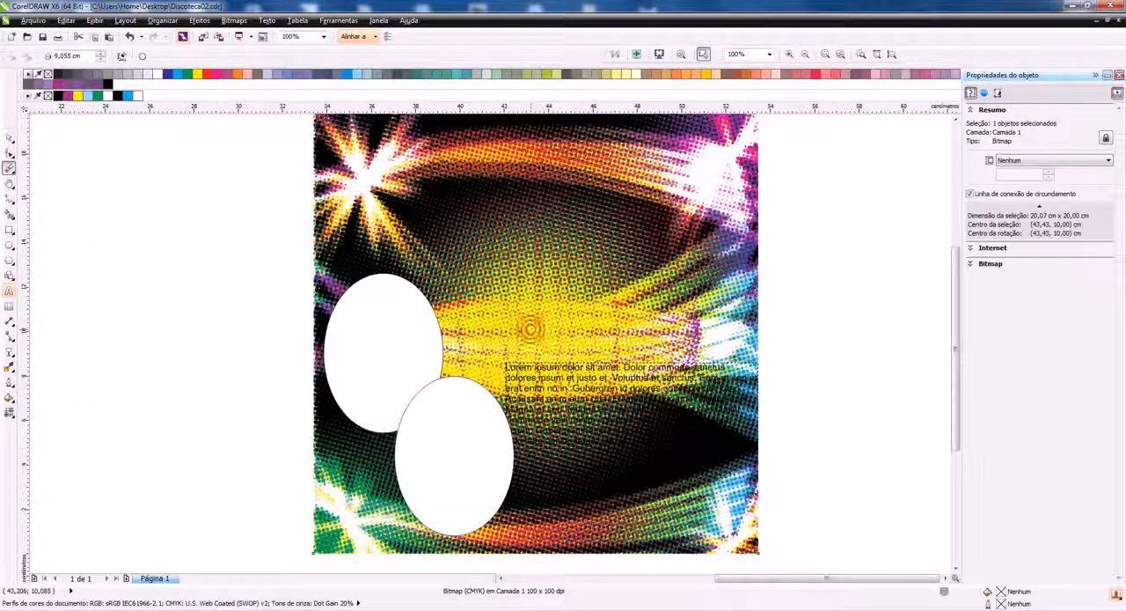
pyautogui.click(538, 319)
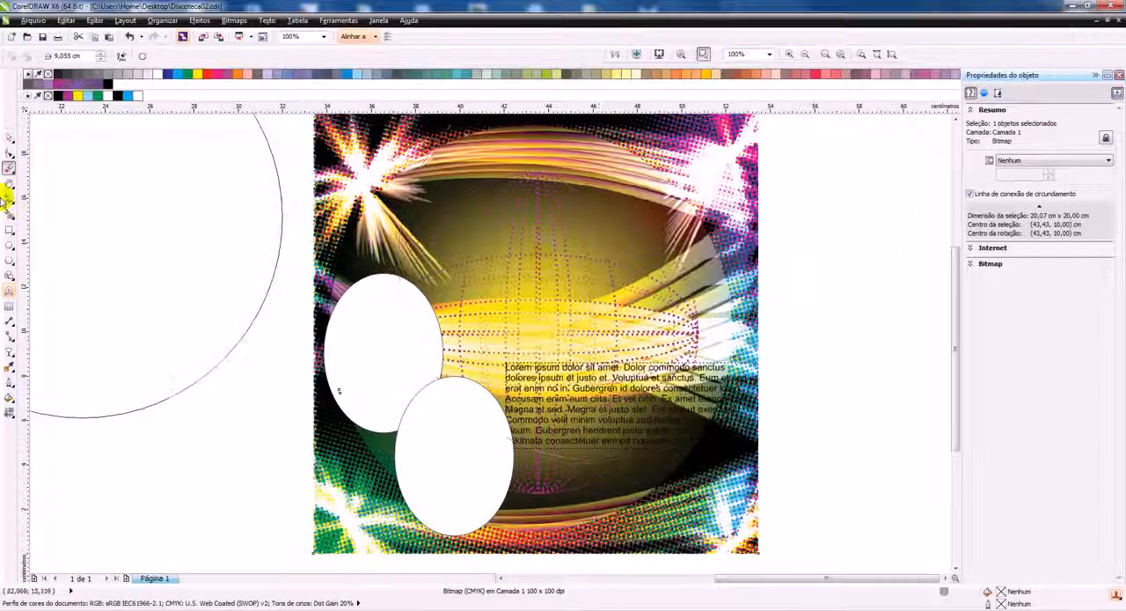
pyautogui.click(9, 139)
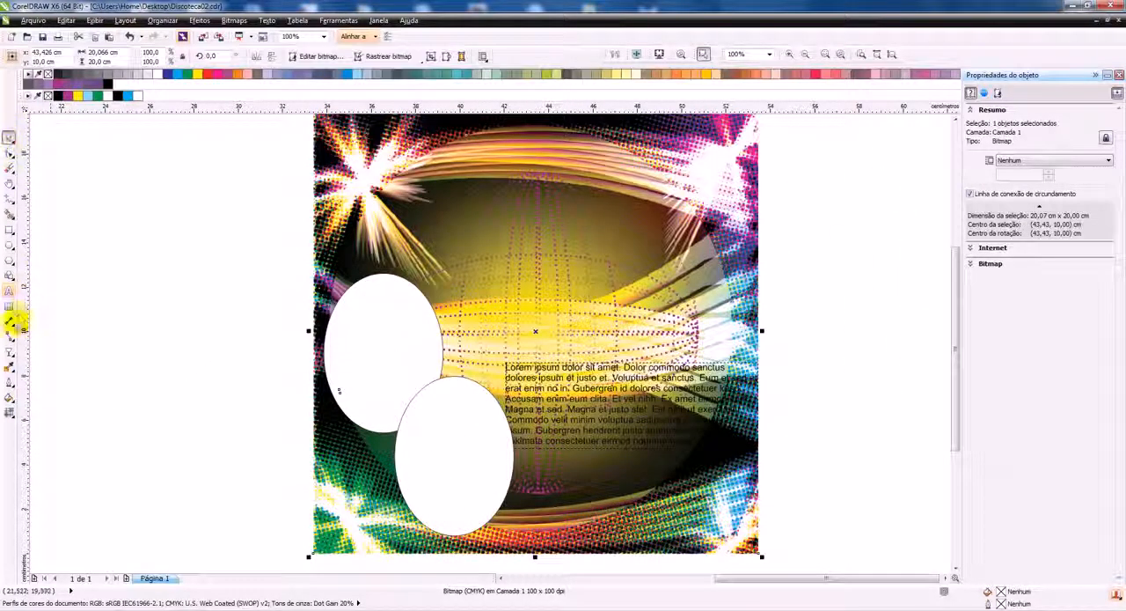
# Apply a uniform transparency of 47 to the erased halftone bitmap
pyautogui.click(9, 352)
pyautogui.click(78, 56)
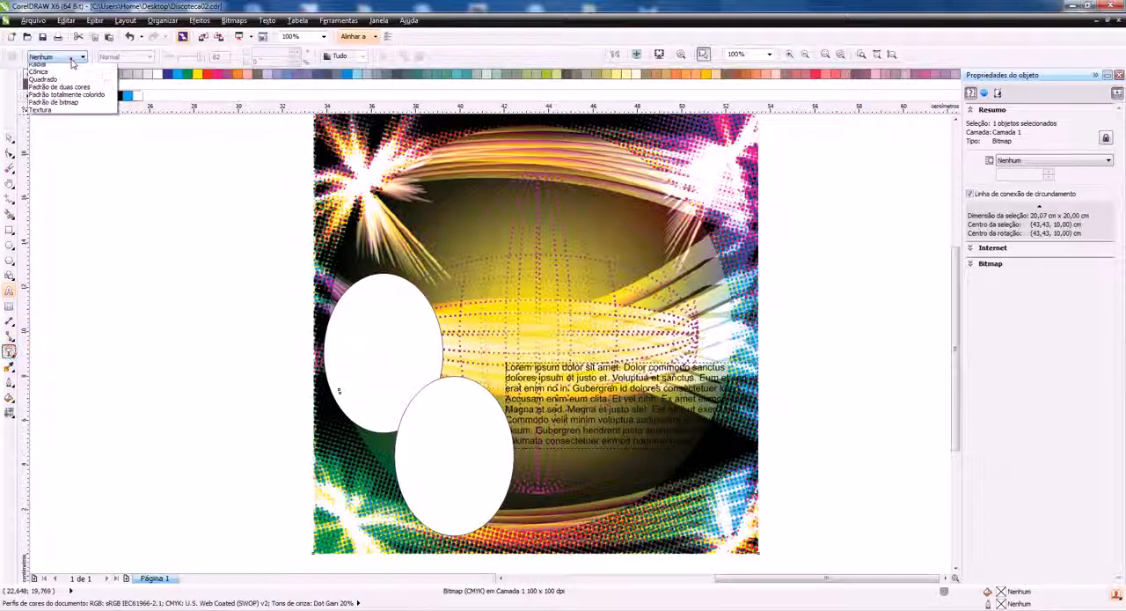
pyautogui.click(62, 77)
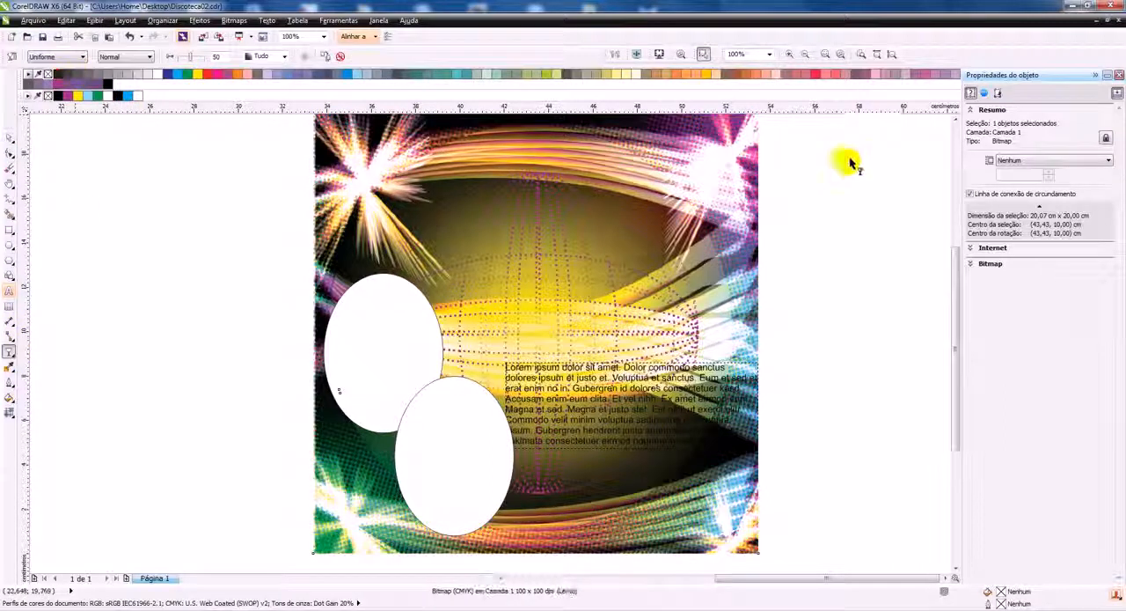
pyautogui.moveTo(190, 56)
pyautogui.mouseDown()
pyautogui.moveTo(202, 54)
pyautogui.moveTo(191, 58)
pyautogui.mouseUp()
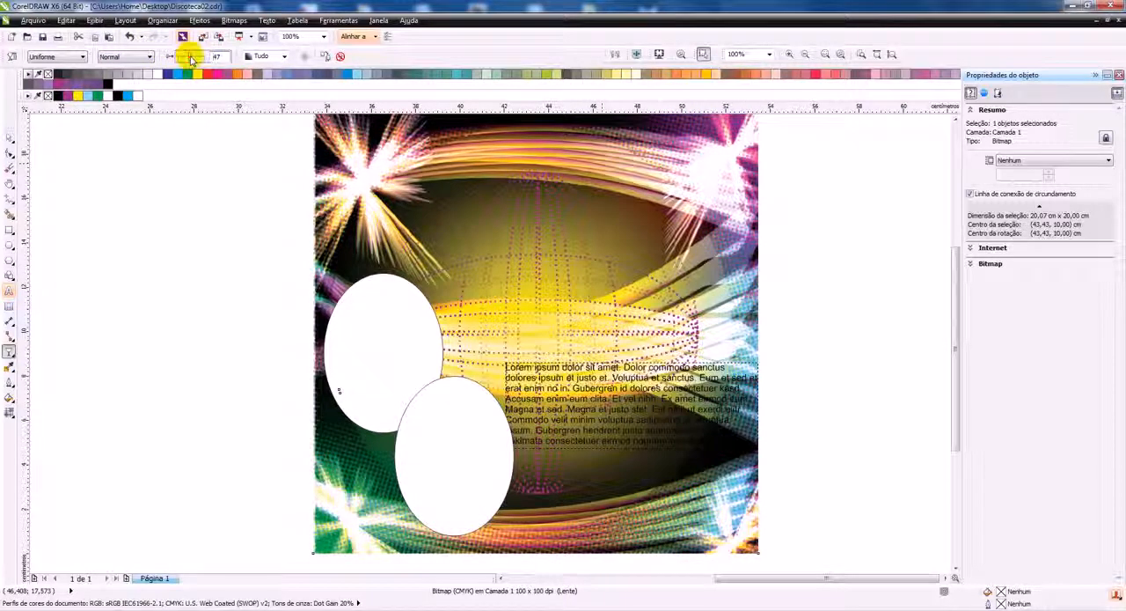
# Try the Subtrair merge mode on the halftone bitmap's transparency, settle on Se mais escuro, and deselect the bitmap
pyautogui.click(145, 56)
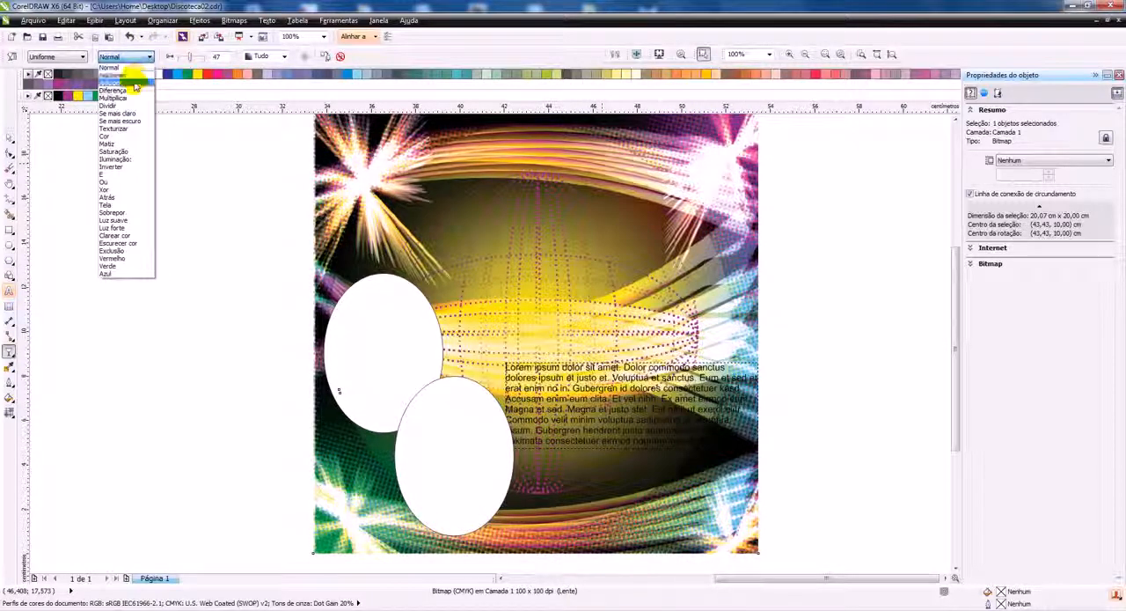
pyautogui.click(132, 76)
pyautogui.click(146, 57)
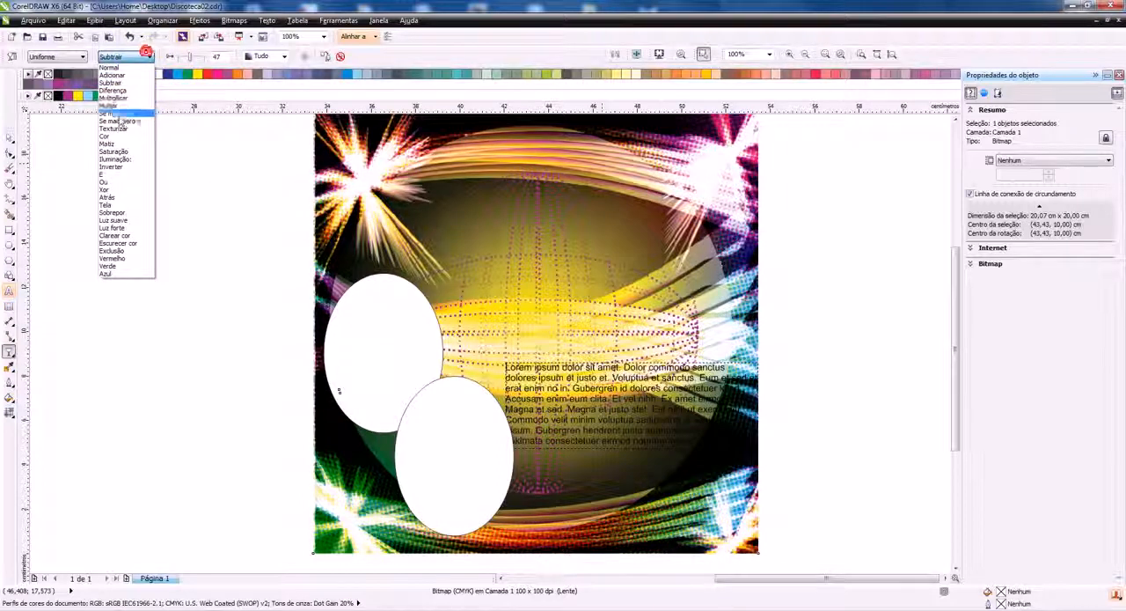
pyautogui.click(115, 121)
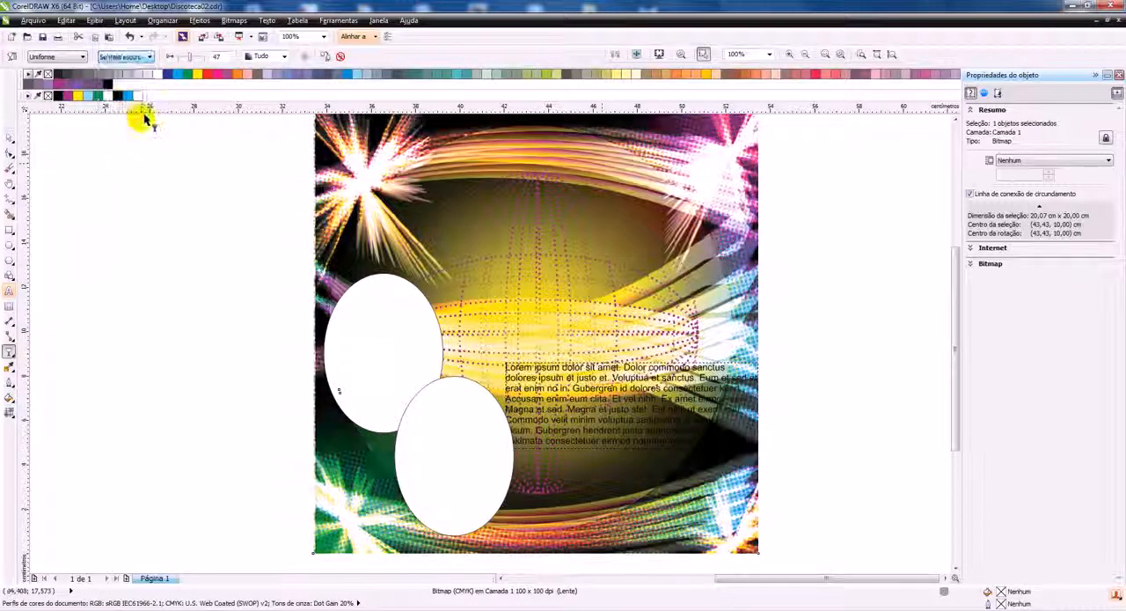
pyautogui.click(8, 136)
pyautogui.click(868, 298)
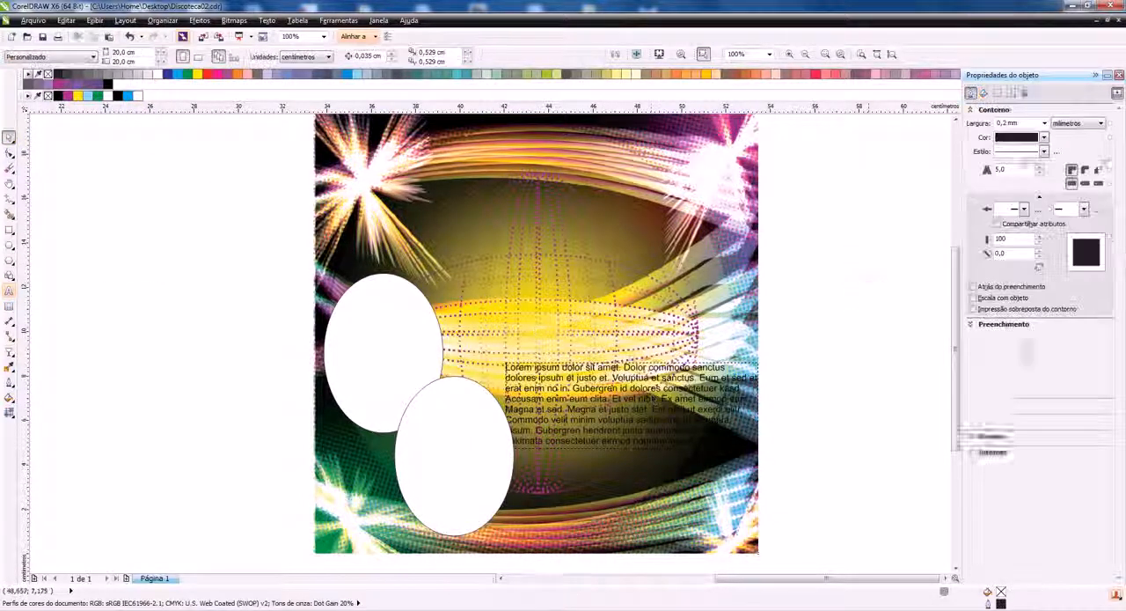
# Colour the placeholder text white and check the artwork in a full-screen preview
pyautogui.click(654, 399)
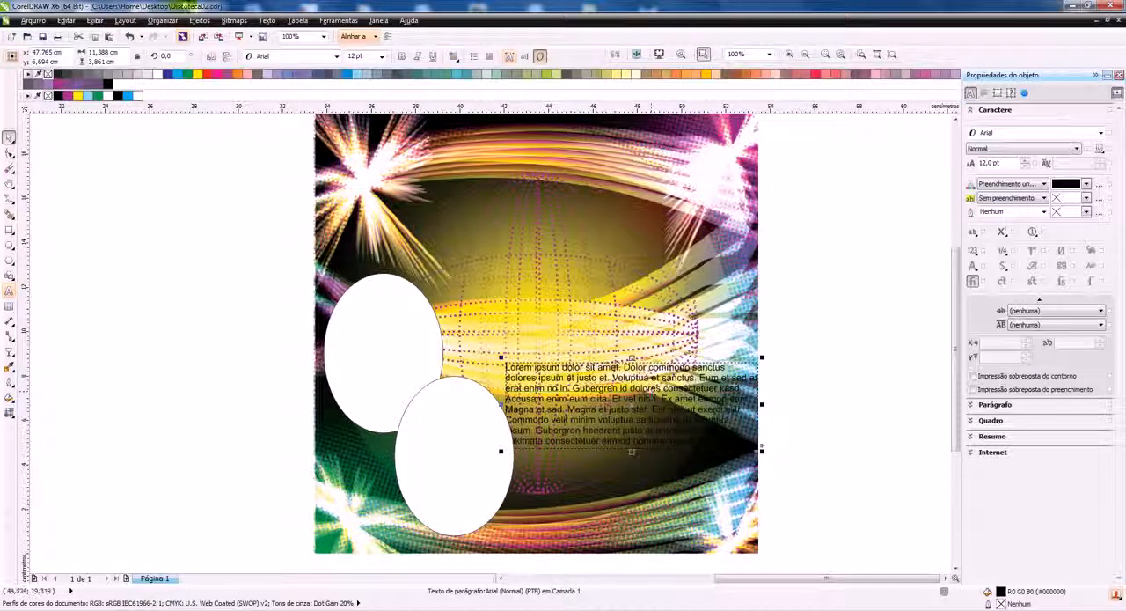
pyautogui.click(157, 75)
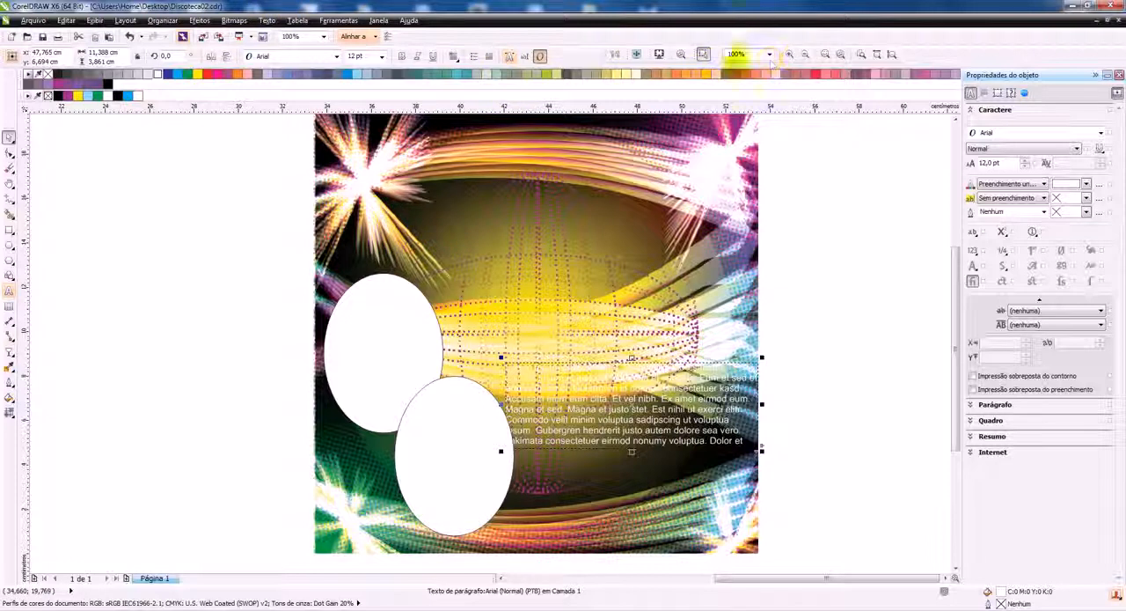
pyautogui.click(703, 55)
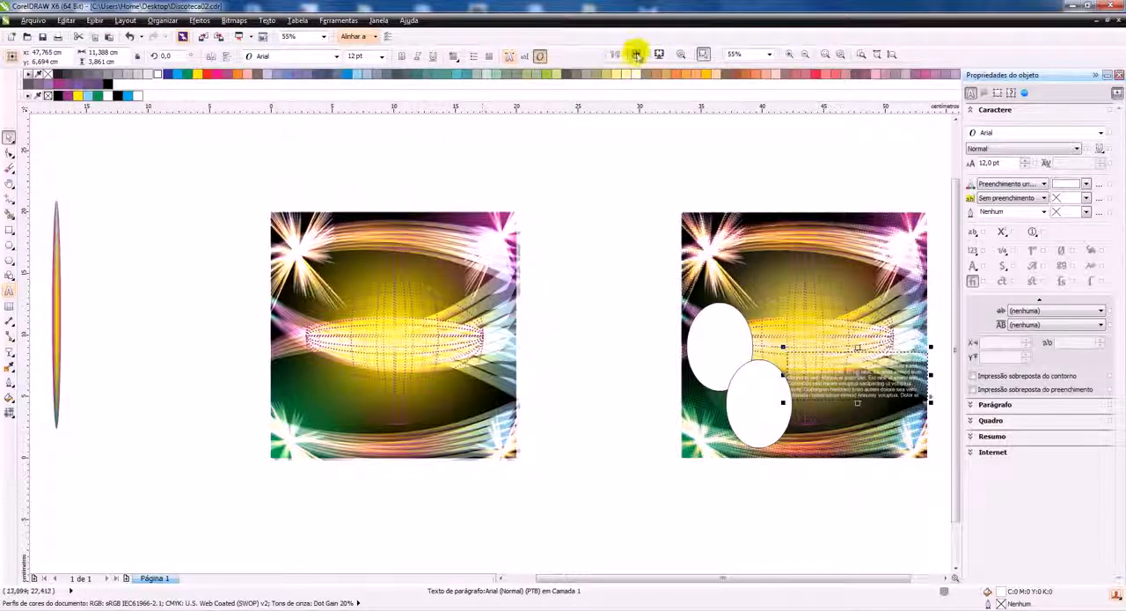
pyautogui.press('F9')
pyautogui.click(464, 303)
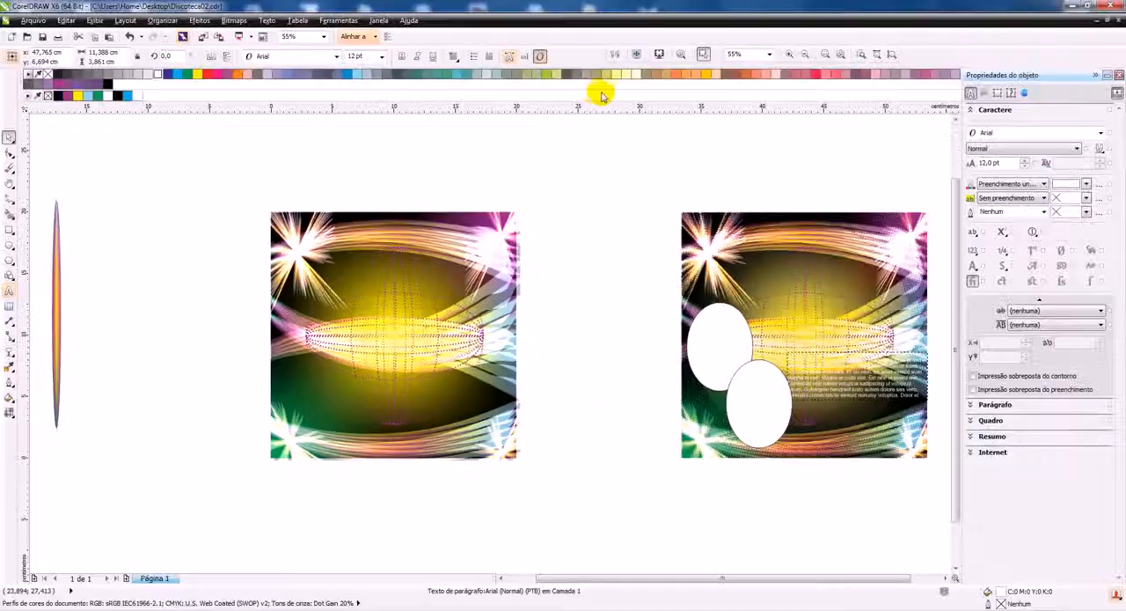
# Switch to the Discoteca.cdr document and hide the object properties to show more of the flyer
pyautogui.click(378, 20)
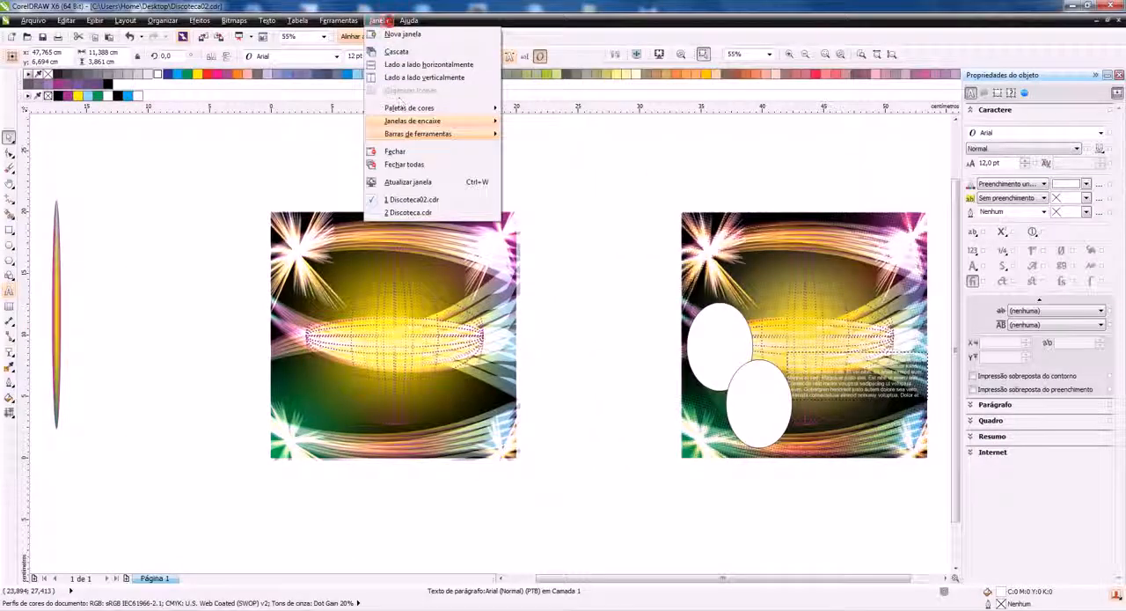
pyautogui.click(410, 212)
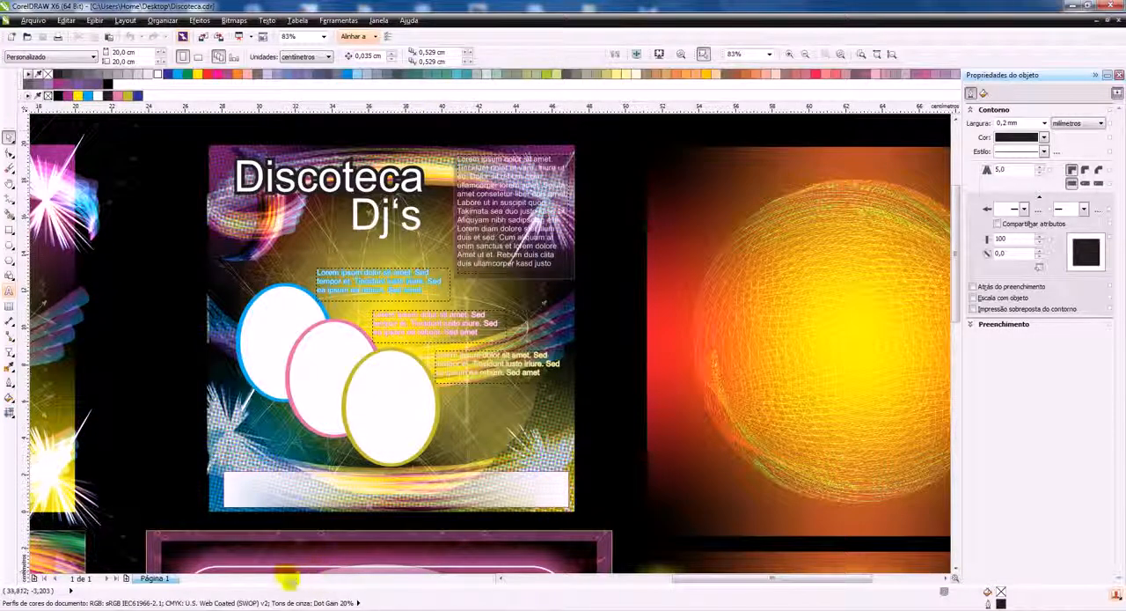
pyautogui.click(1118, 75)
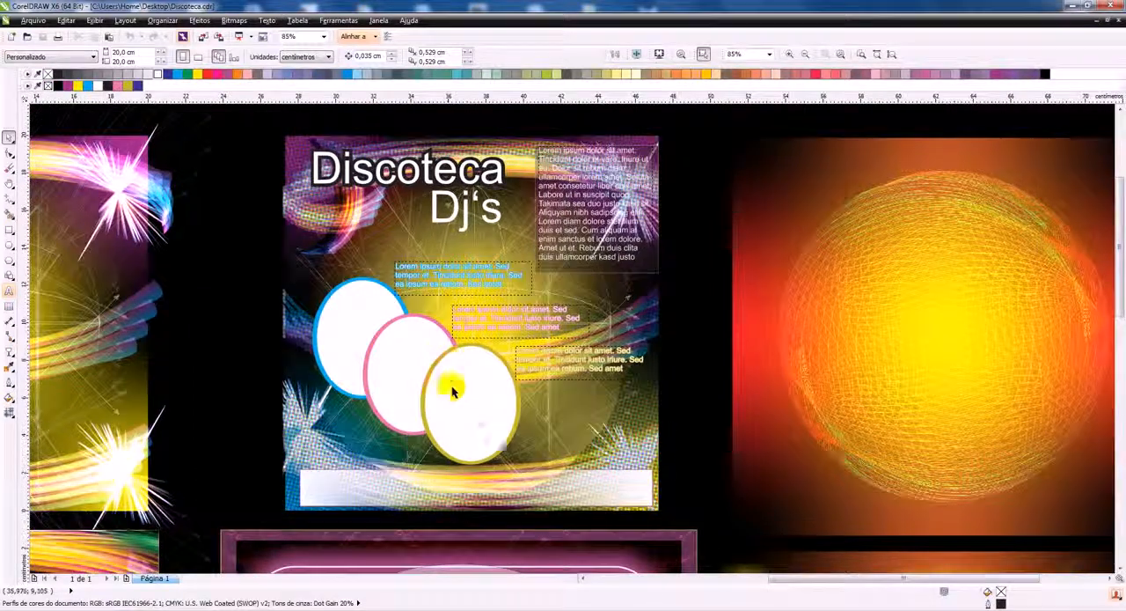